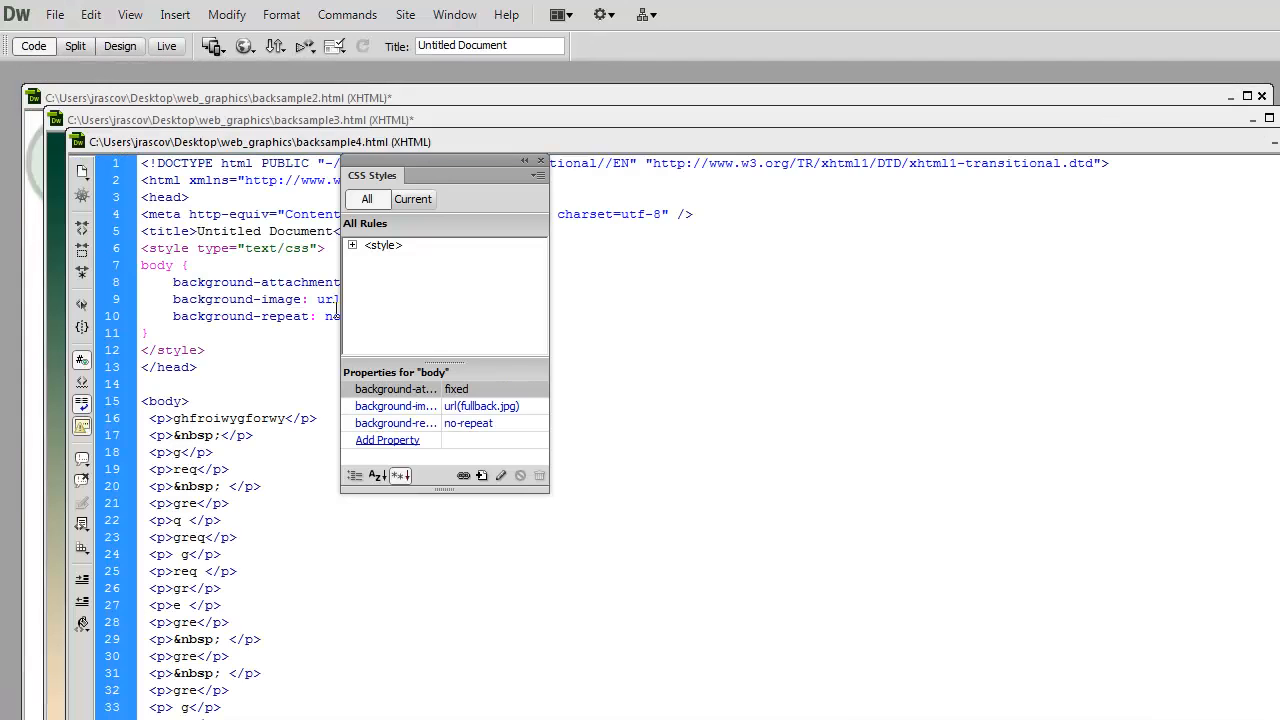
- Move the overlapping backsample4.html and backsample3.html document windows aside and uncover backsample2.html
{"action": "left_click_drag", "start_coordinate": [358, 424], "coordinate": [356, 511]}
{"action": "left_click_drag", "start_coordinate": [269, 125], "coordinate": [251, 278]}
{"action": "left_click_drag", "start_coordinate": [235, 106], "coordinate": [225, 81]}
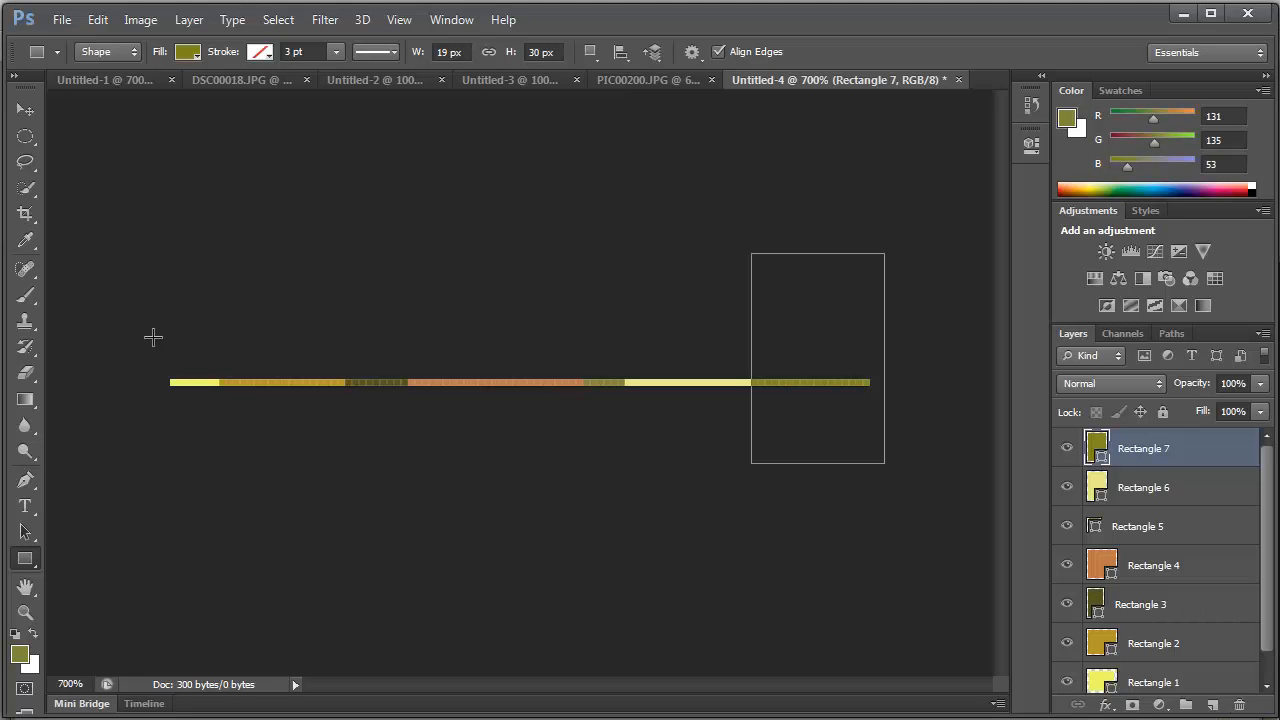
- Switch to the DSC00018.JPG image in Photoshop
{"action": "left_click", "coordinate": [234, 79]}
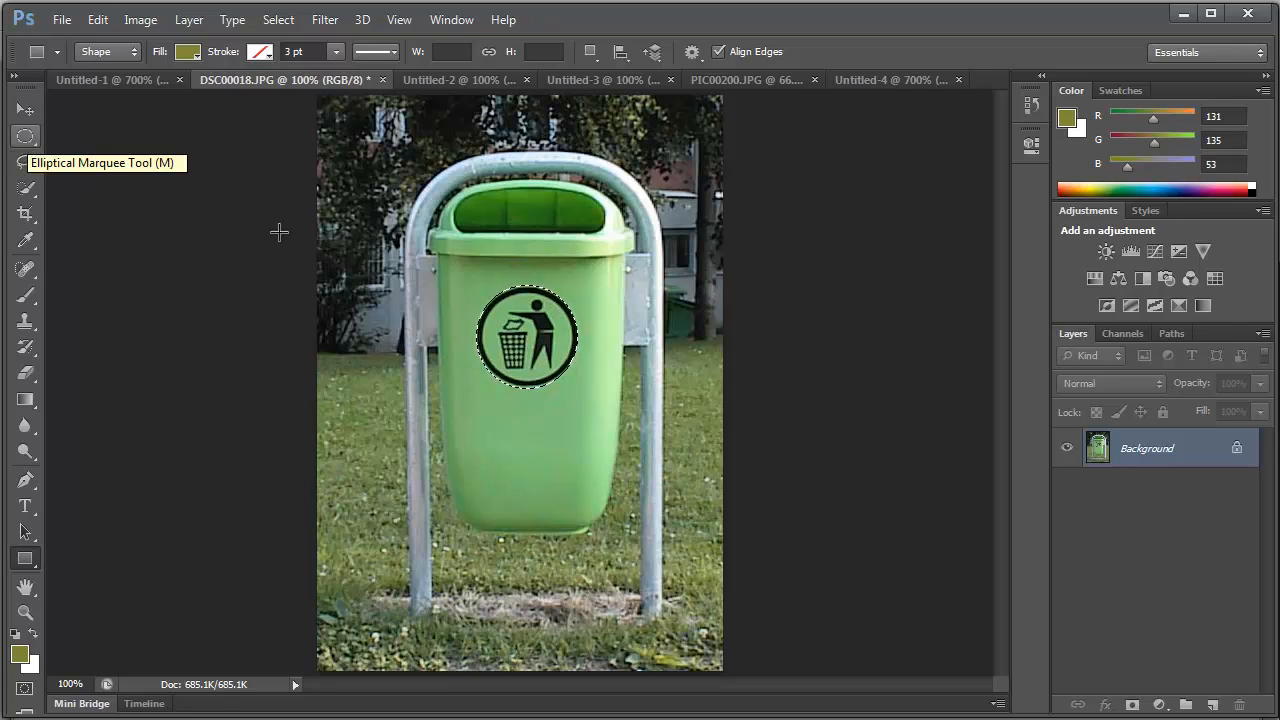
{"action": "left_click", "coordinate": [527, 340]}
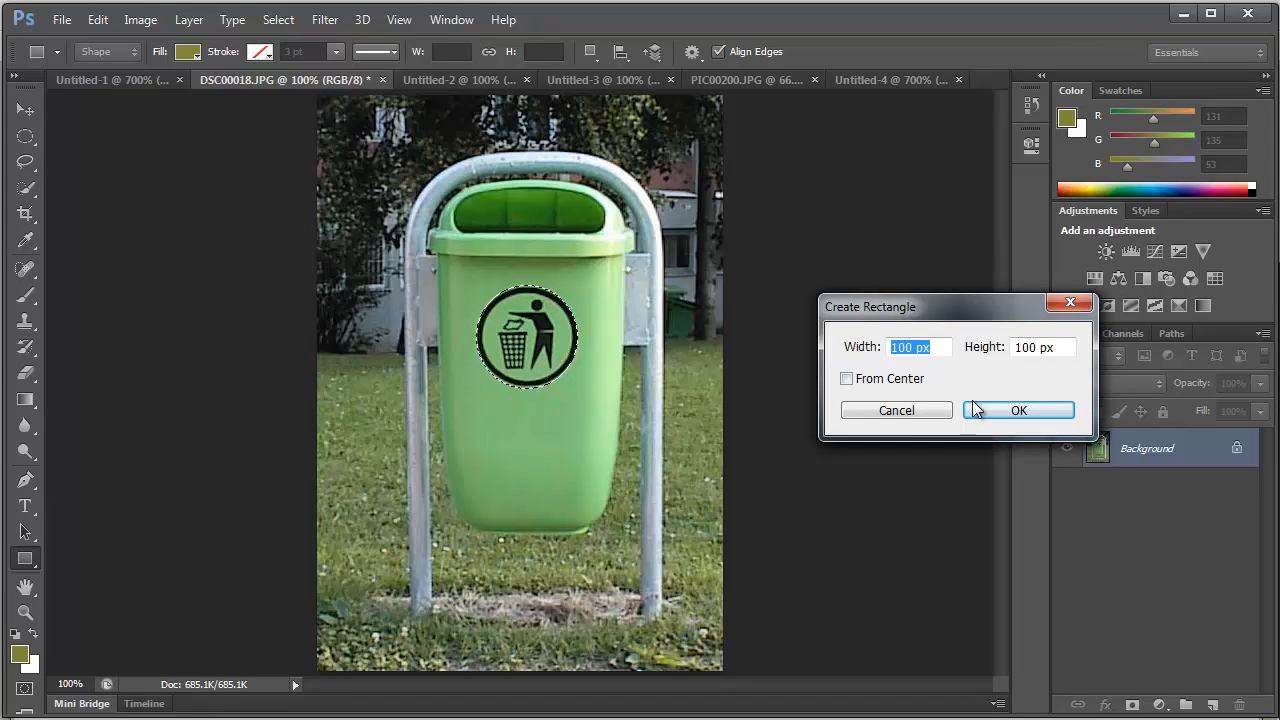
{"action": "left_click", "coordinate": [926, 410]}
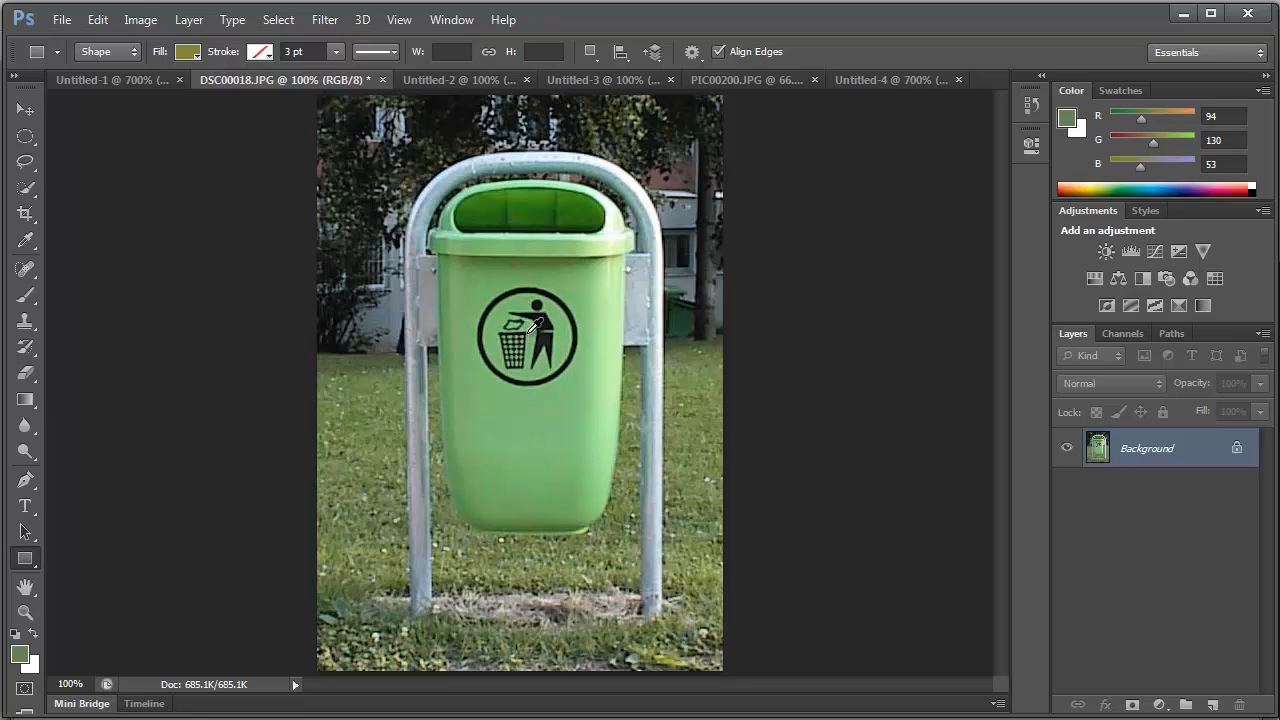
{"action": "left_click_drag", "start_coordinate": [528, 333], "coordinate": [552, 363]}
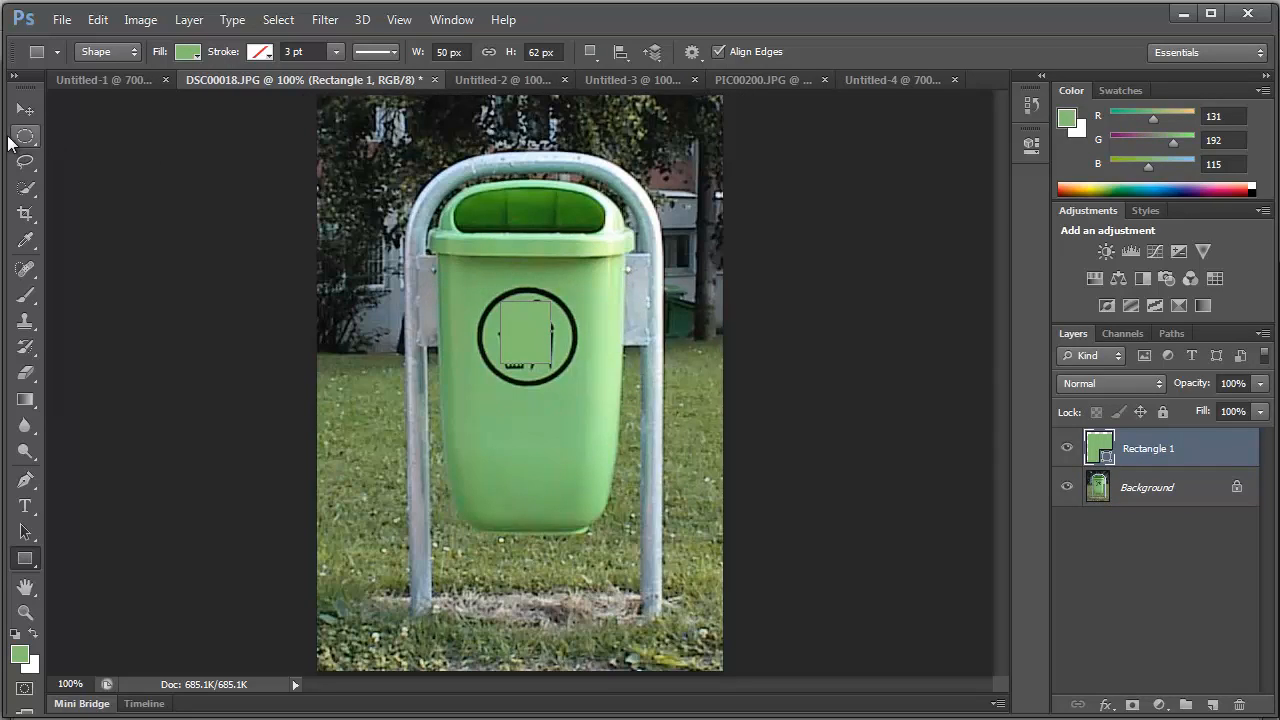
{"action": "left_click", "coordinate": [25, 136]}
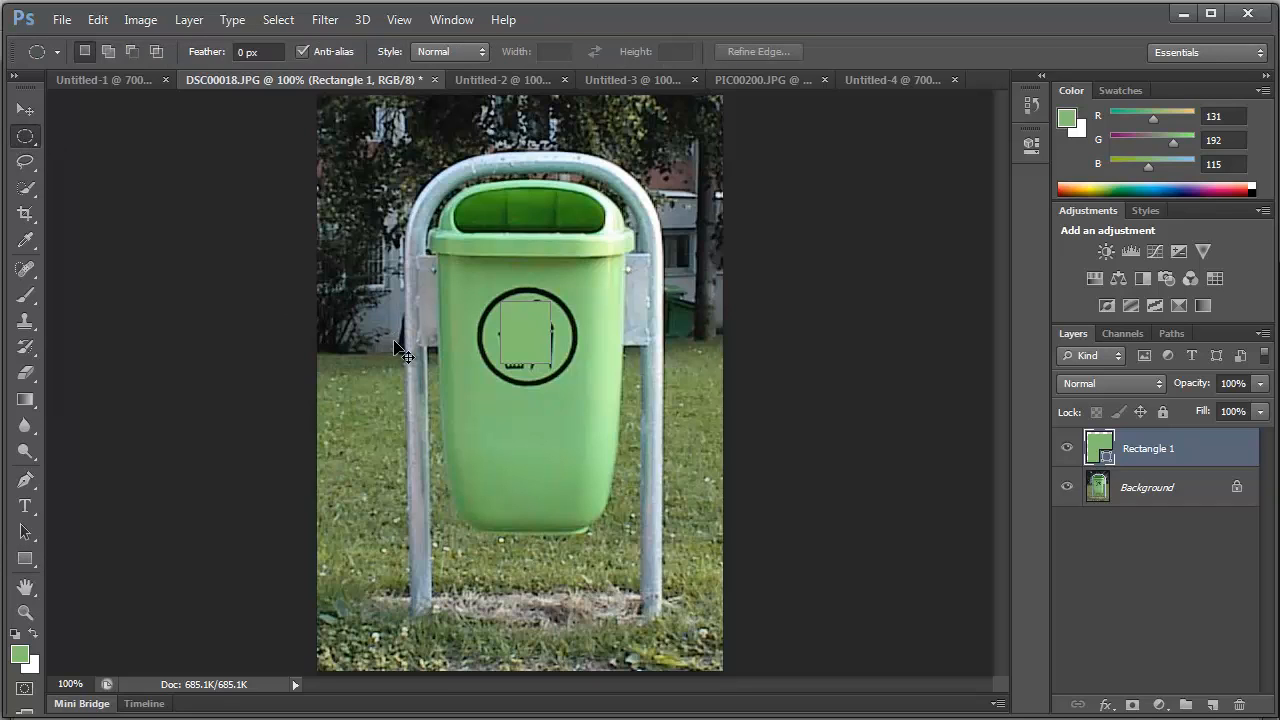
{"action": "key", "text": "ctrl+z"}
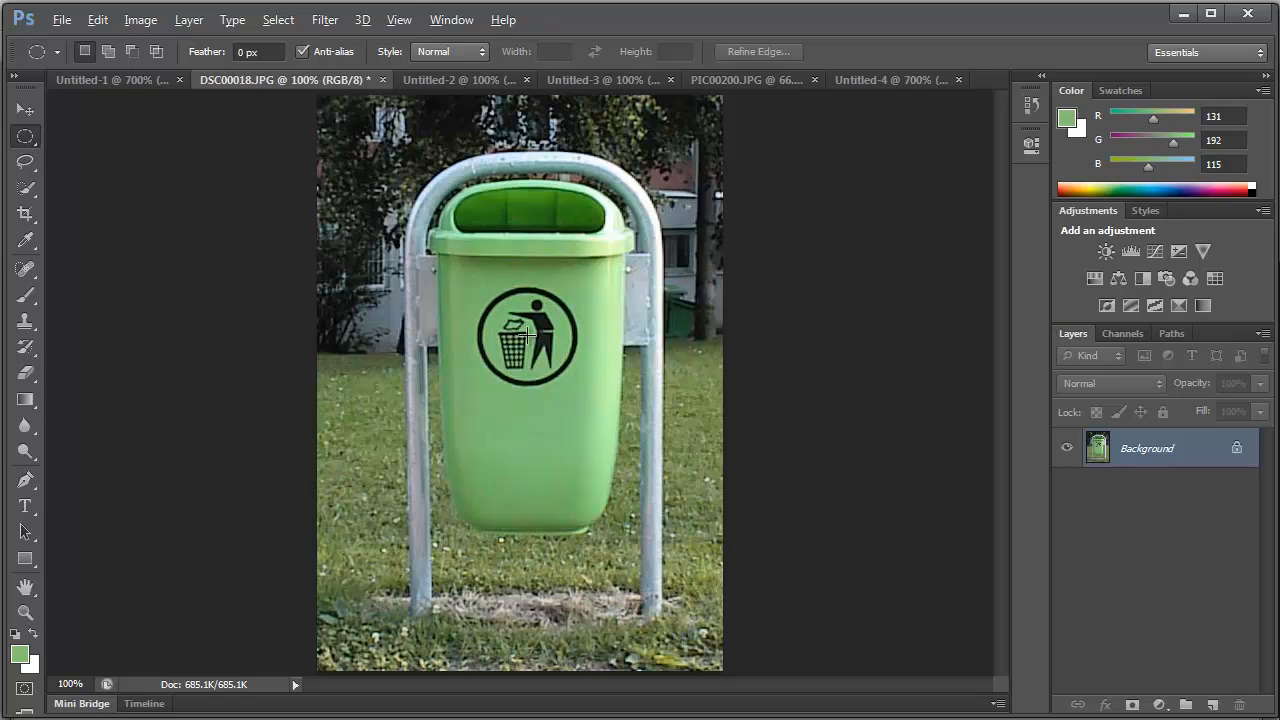
- Select the round logo on the green bin with an elliptical selection drawn from its centre, and copy it
{"action": "key", "text": "alt"}
{"action": "left_click_drag", "start_coordinate": [527, 335], "coordinate": [579, 386]}
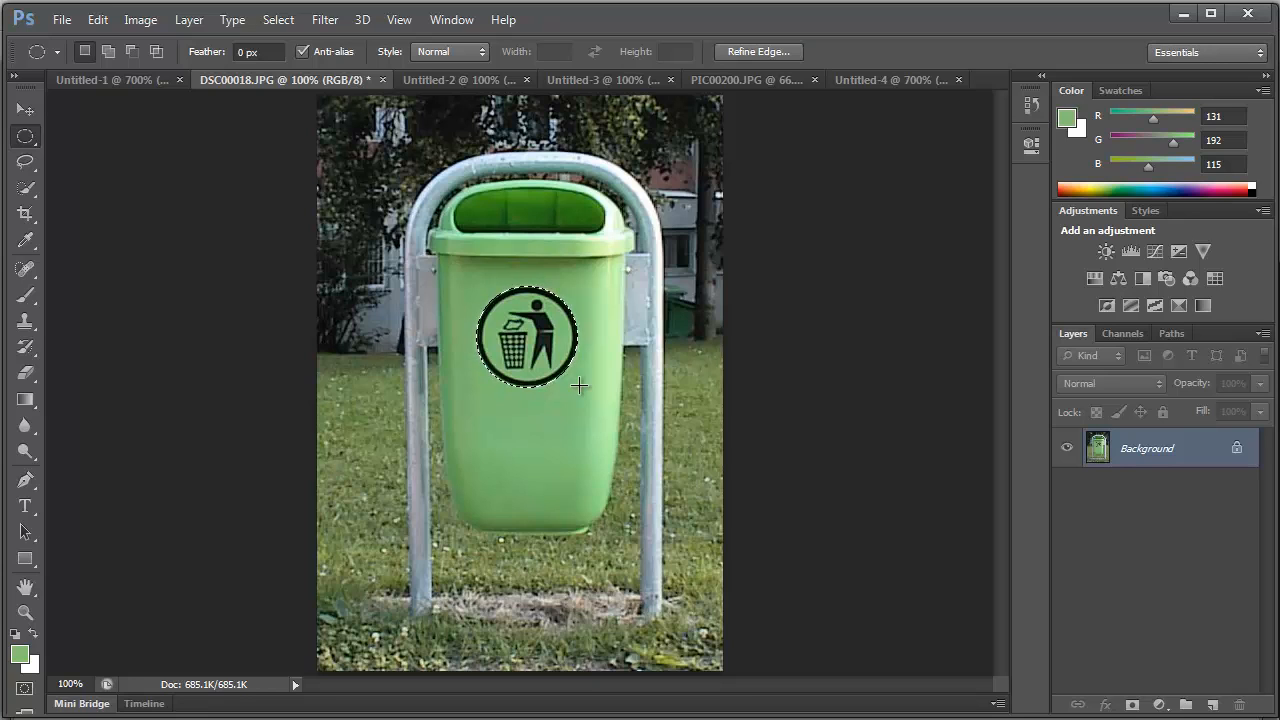
- Create a new 102 by 102 pixel document with a white background and paste the copied logo into it
{"action": "left_click", "coordinate": [60, 21]}
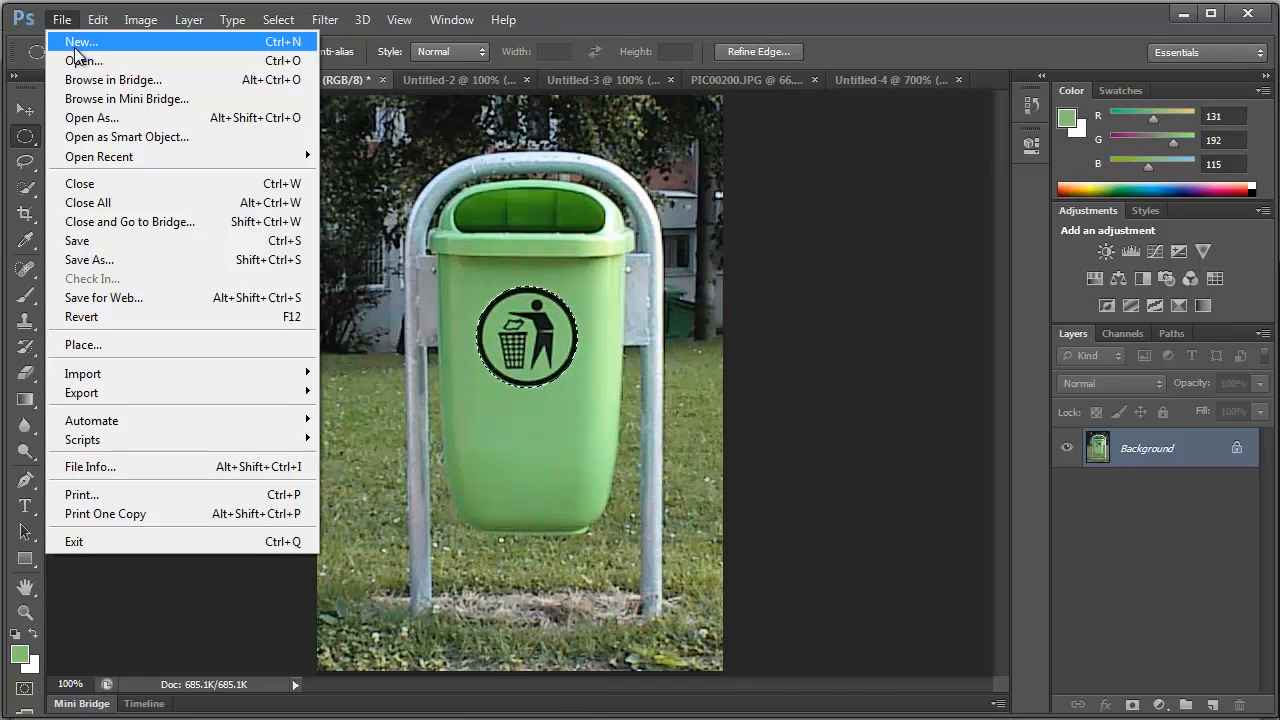
{"action": "left_click", "coordinate": [77, 52]}
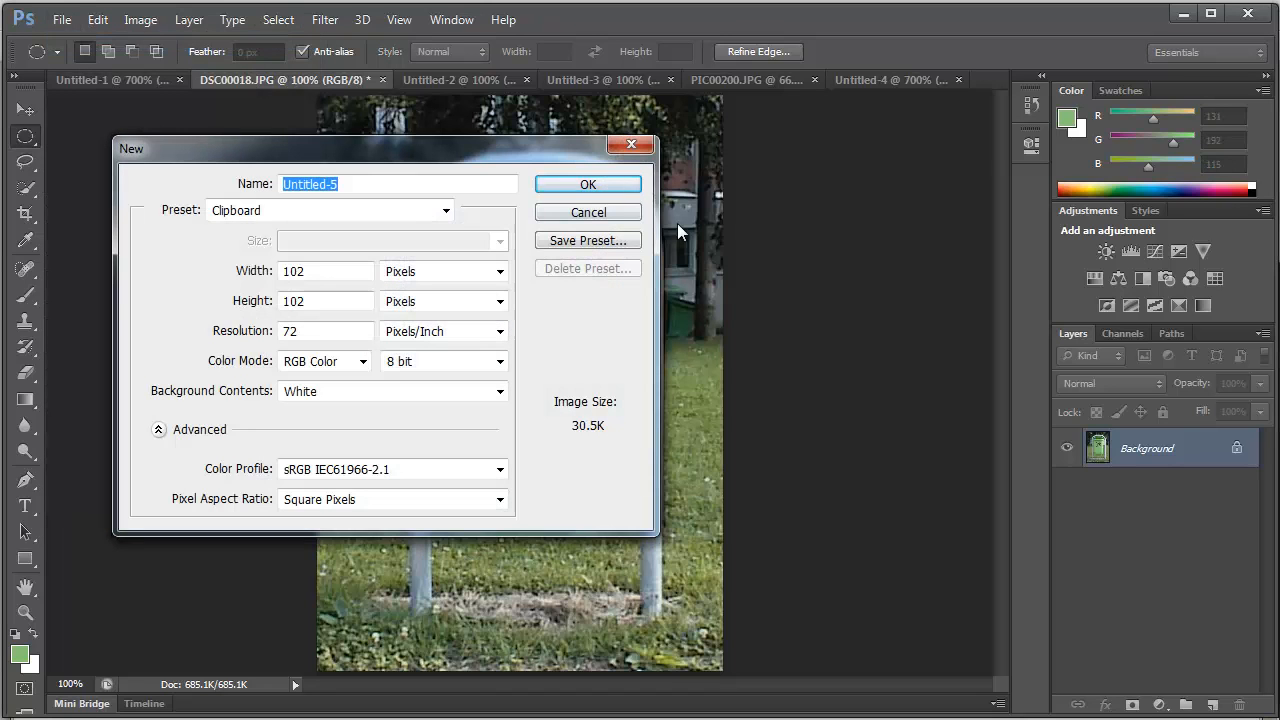
{"action": "left_click", "coordinate": [580, 187]}
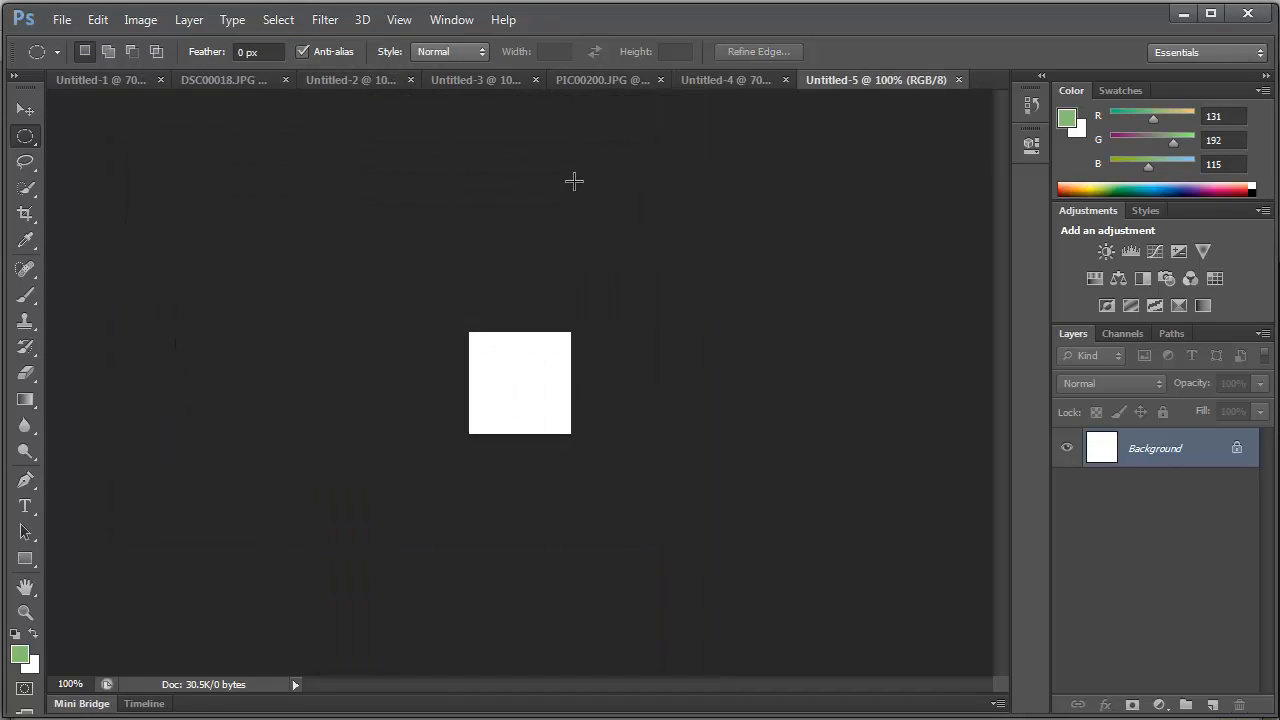
{"action": "key", "text": "ctrl+v"}
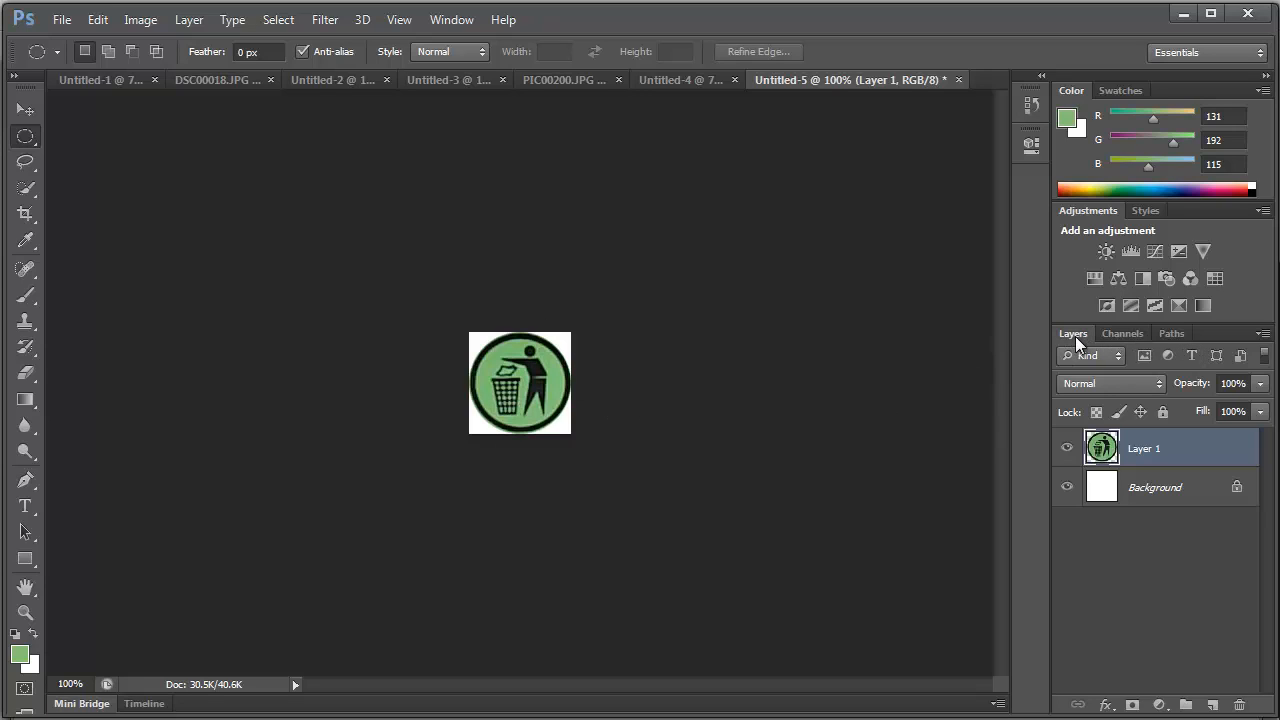
- Lower the opacity of the pasted logo layer to 21%
{"action": "left_click_drag", "start_coordinate": [1194, 392], "coordinate": [1145, 394]}
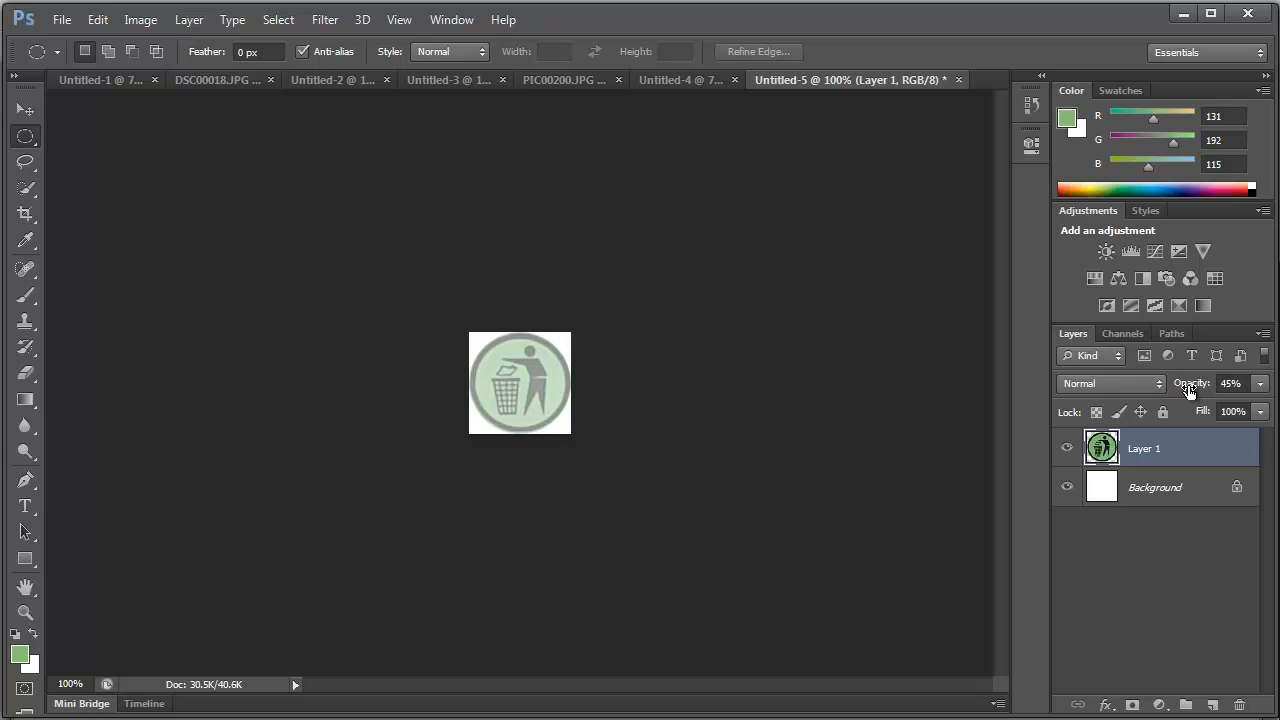
{"action": "left_click_drag", "start_coordinate": [1188, 390], "coordinate": [1151, 392]}
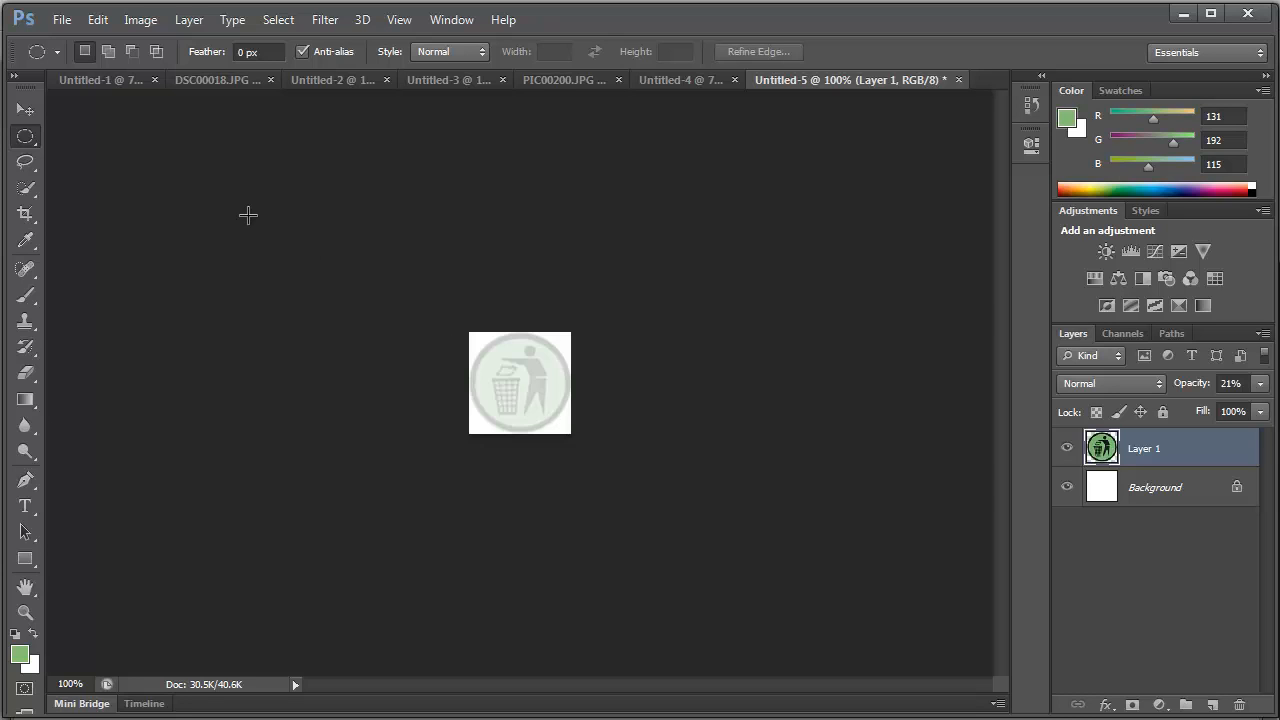
- Prepare the faded logo for web export and set the file format to JPEG
{"action": "left_click", "coordinate": [63, 20]}
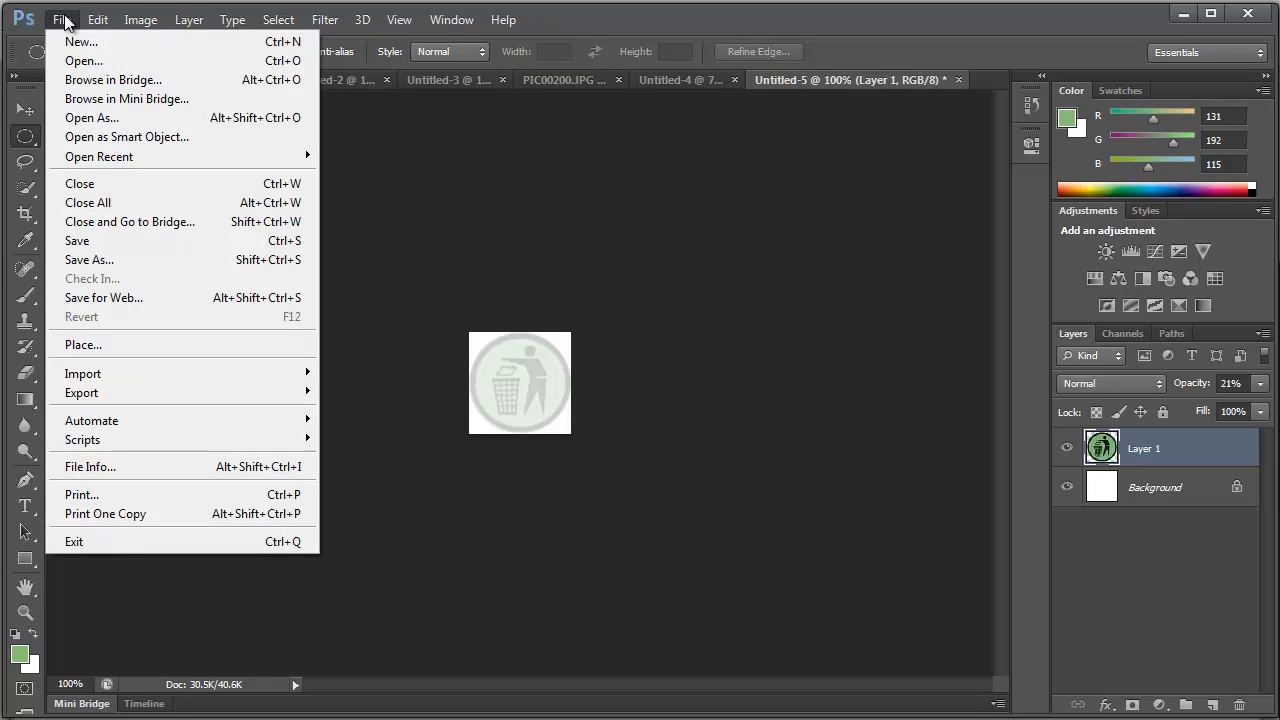
{"action": "left_click", "coordinate": [137, 297]}
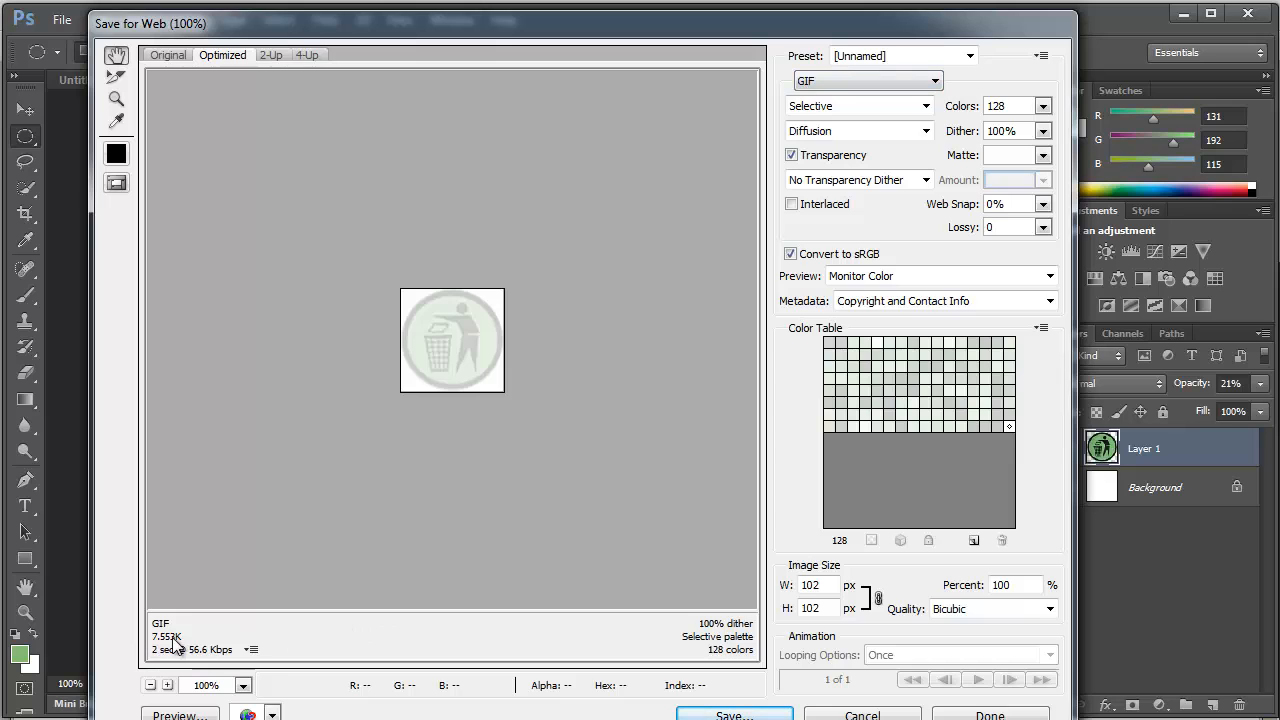
{"action": "left_click", "coordinate": [881, 80]}
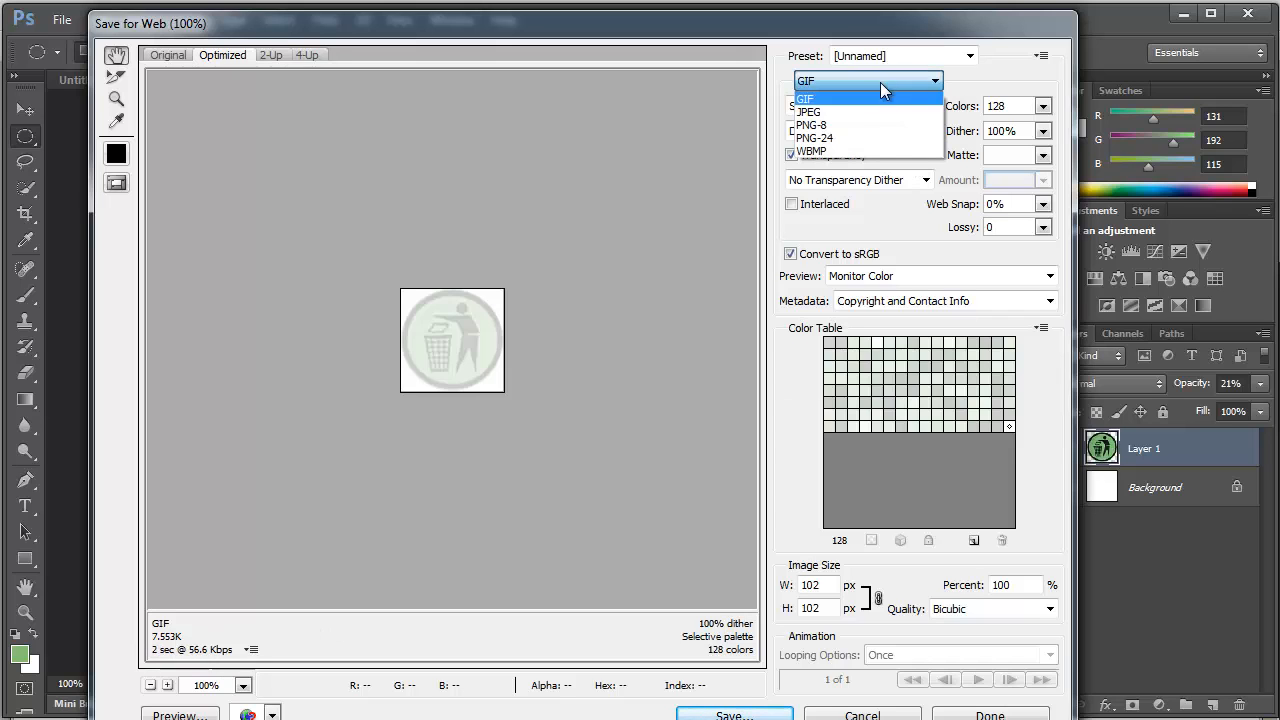
{"action": "left_click", "coordinate": [877, 112]}
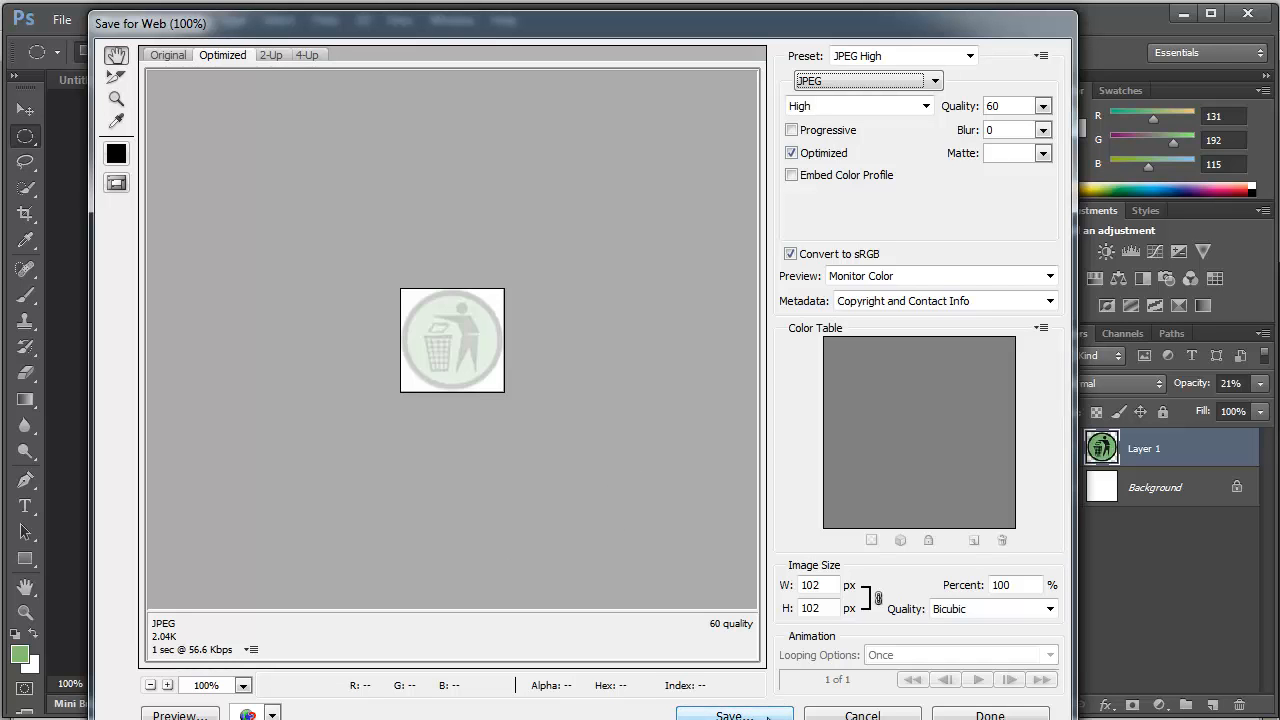
- Save the optimized image as graphic_back.jpg in the web_graphics folder
{"action": "key", "text": "Return"}
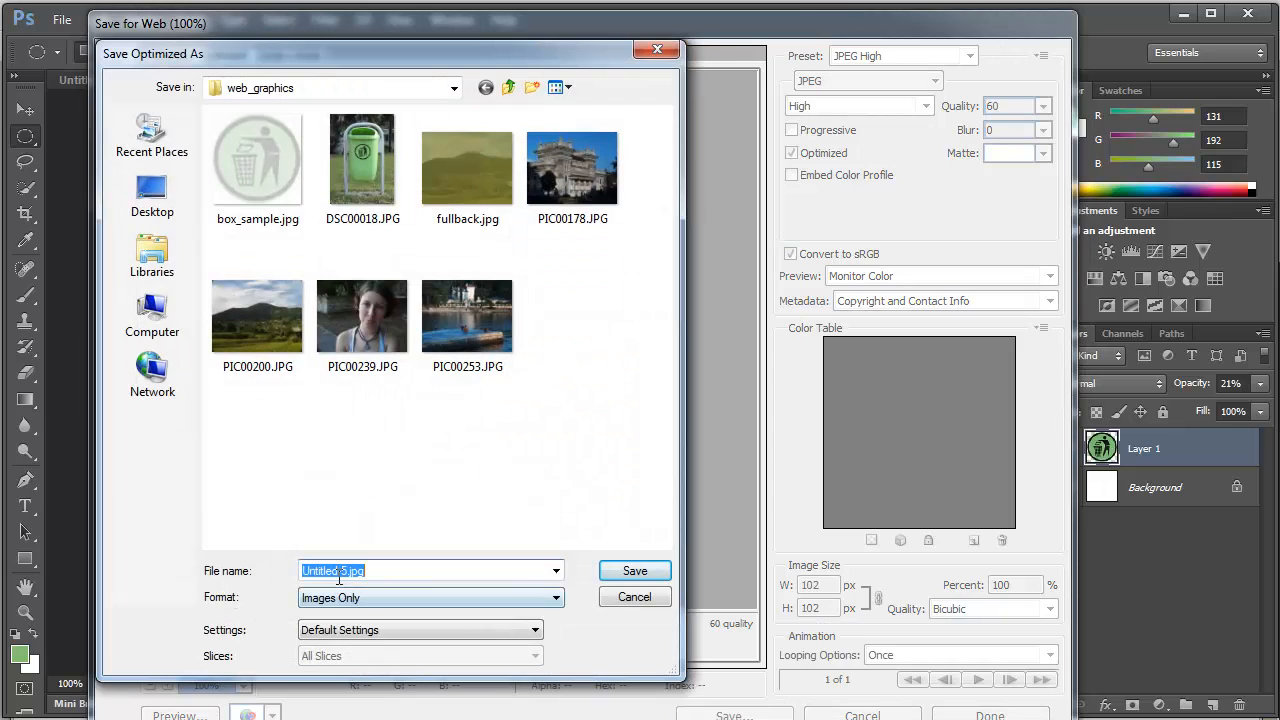
{"action": "left_click_drag", "start_coordinate": [341, 571], "coordinate": [290, 578]}
{"action": "type", "text": "graphic_ba"}
{"action": "type", "text": "ck"}
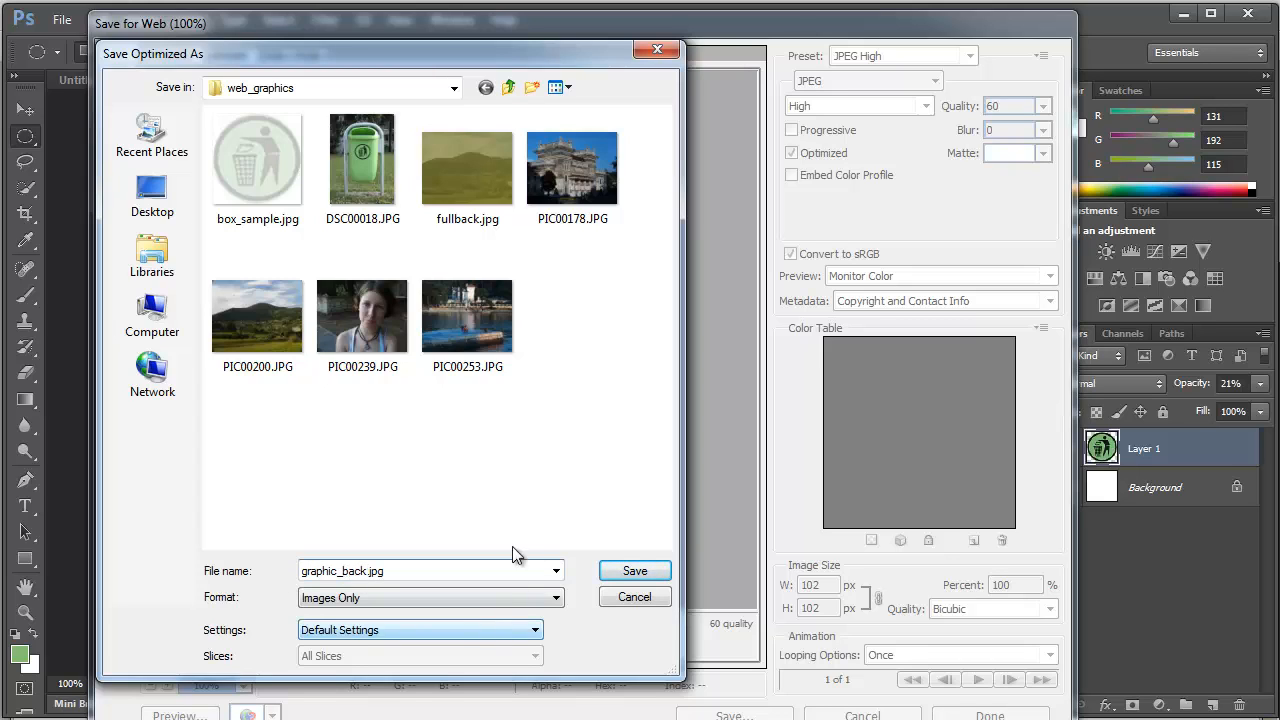
{"action": "left_click", "coordinate": [645, 574]}
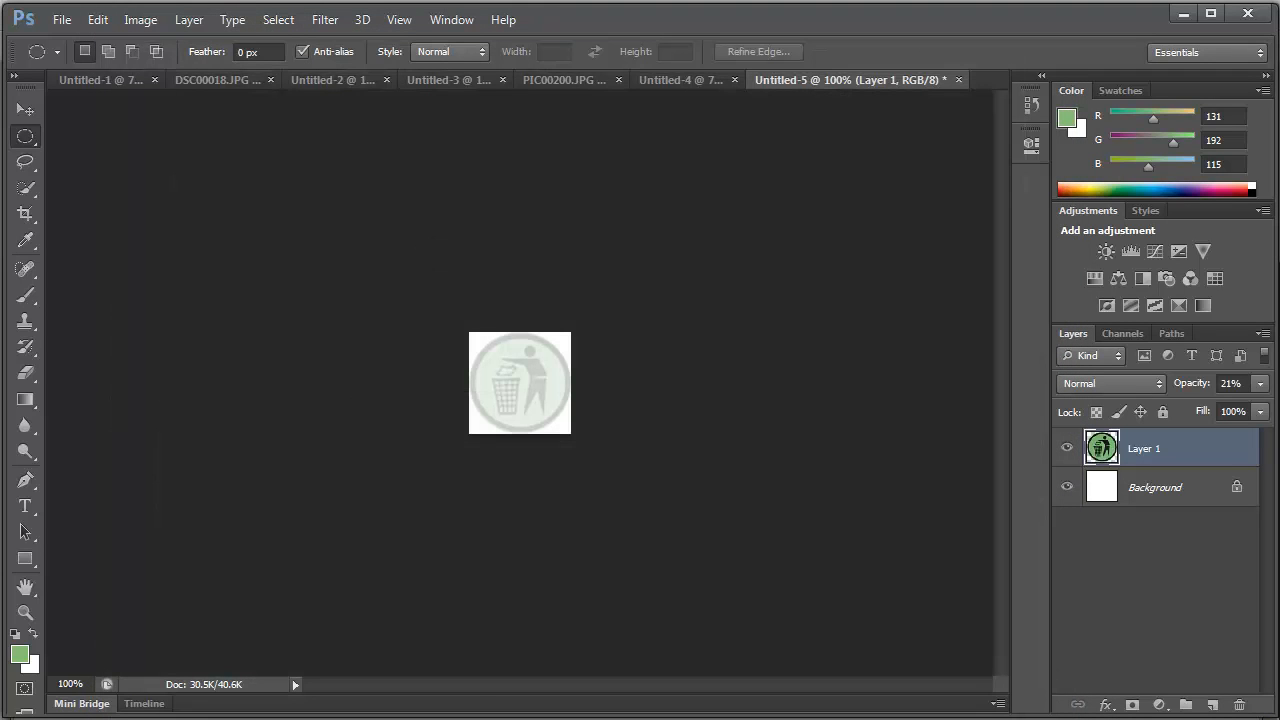
- Switch to Dreamweaver and create a blank HTML page with no layout and the XHTML 1.0 Transitional doctype
{"action": "key", "text": "alt+Tab"}
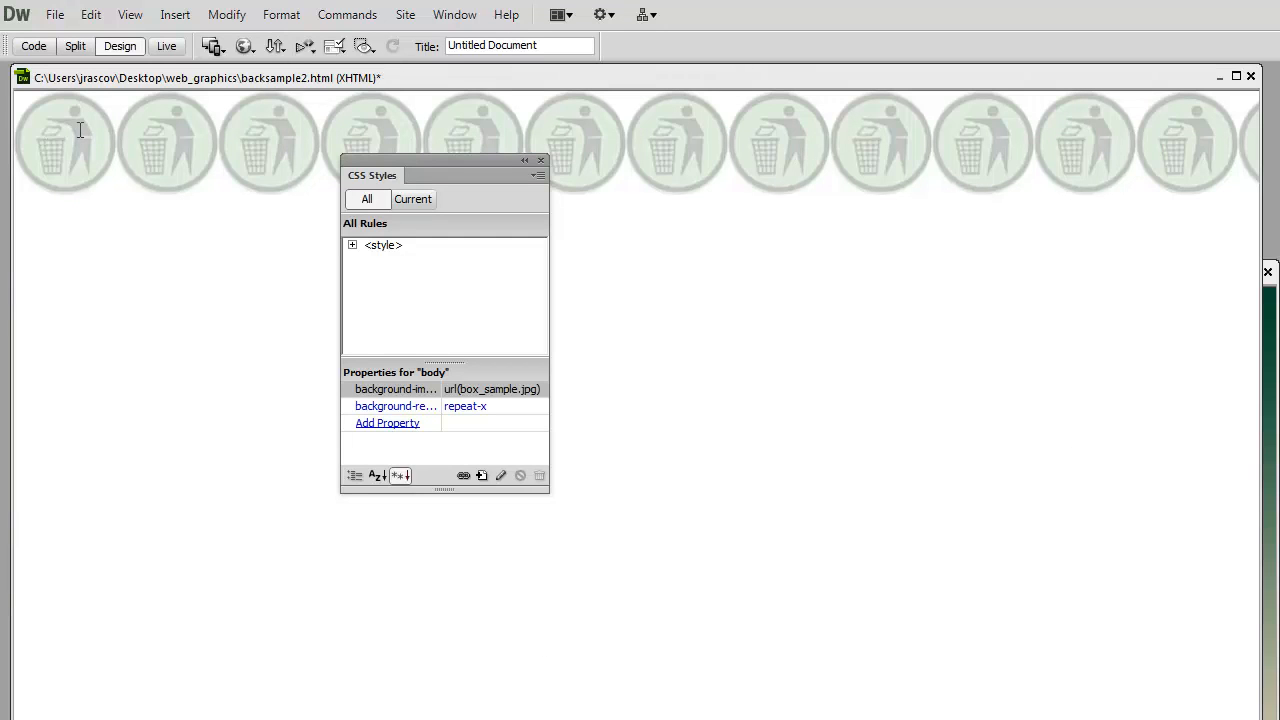
{"action": "left_click", "coordinate": [55, 14]}
{"action": "left_click", "coordinate": [60, 35]}
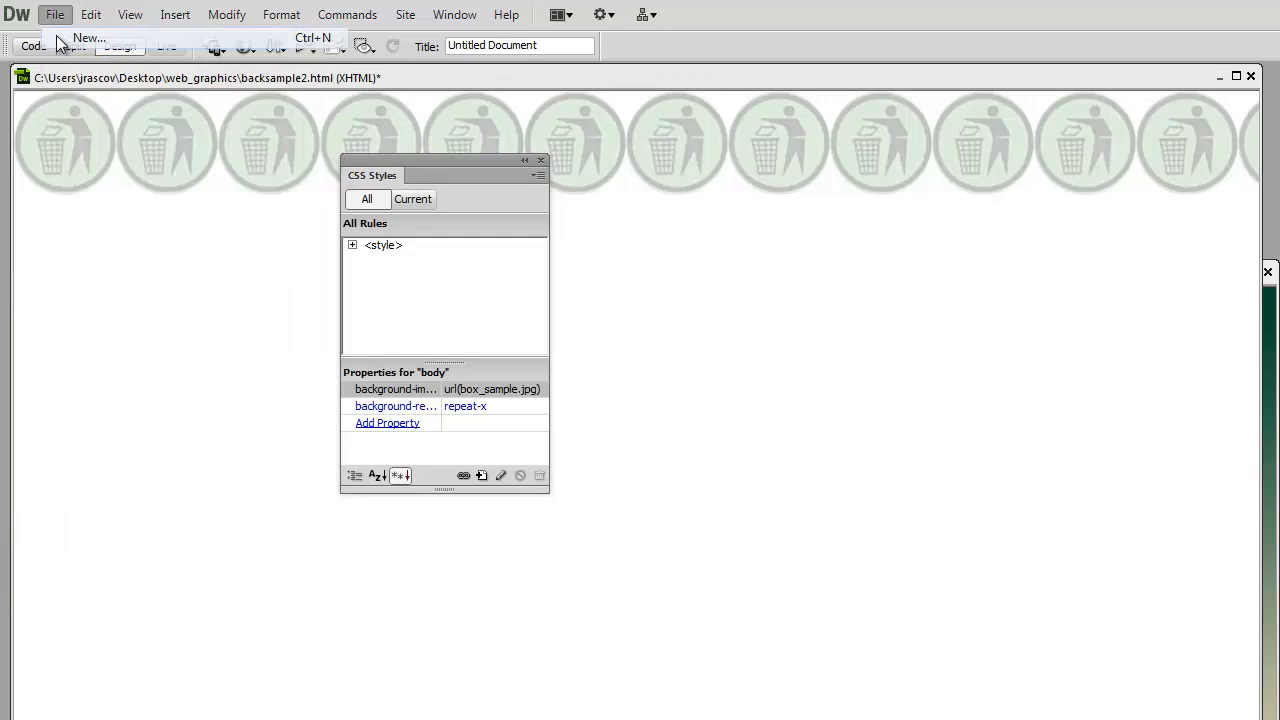
{"action": "left_click_drag", "start_coordinate": [856, 256], "coordinate": [424, 121]}
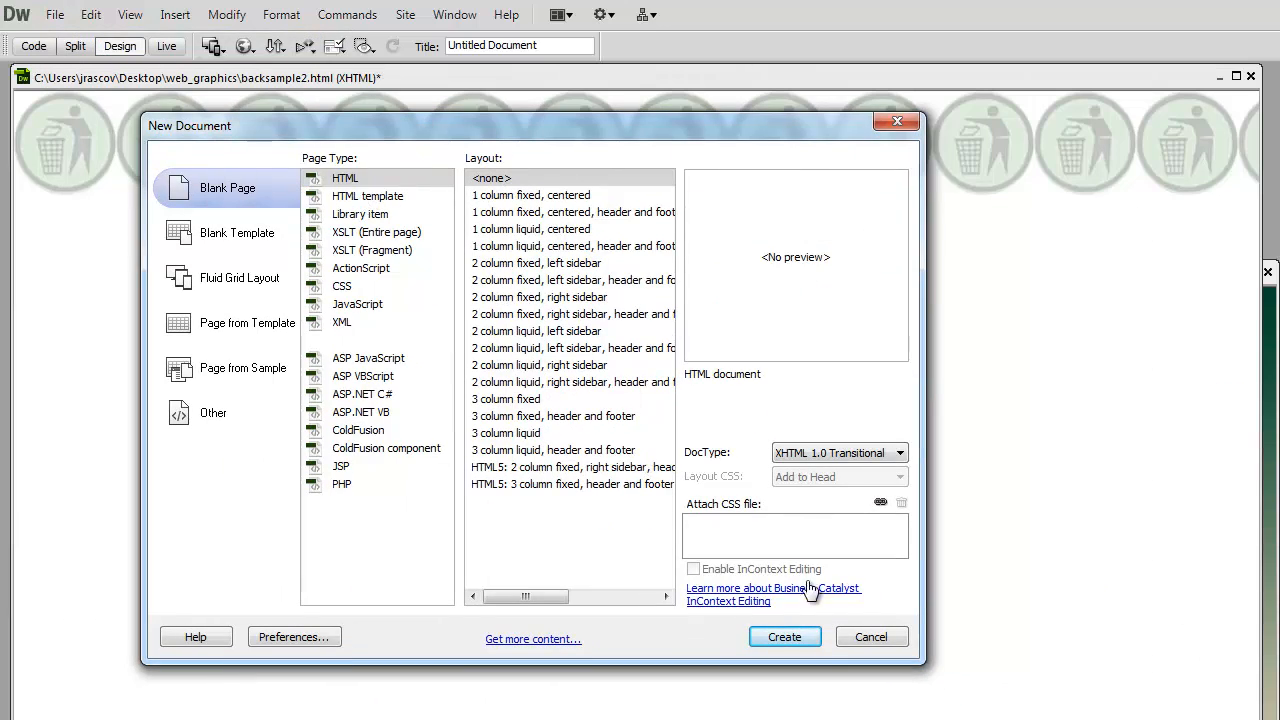
{"action": "left_click", "coordinate": [785, 637]}
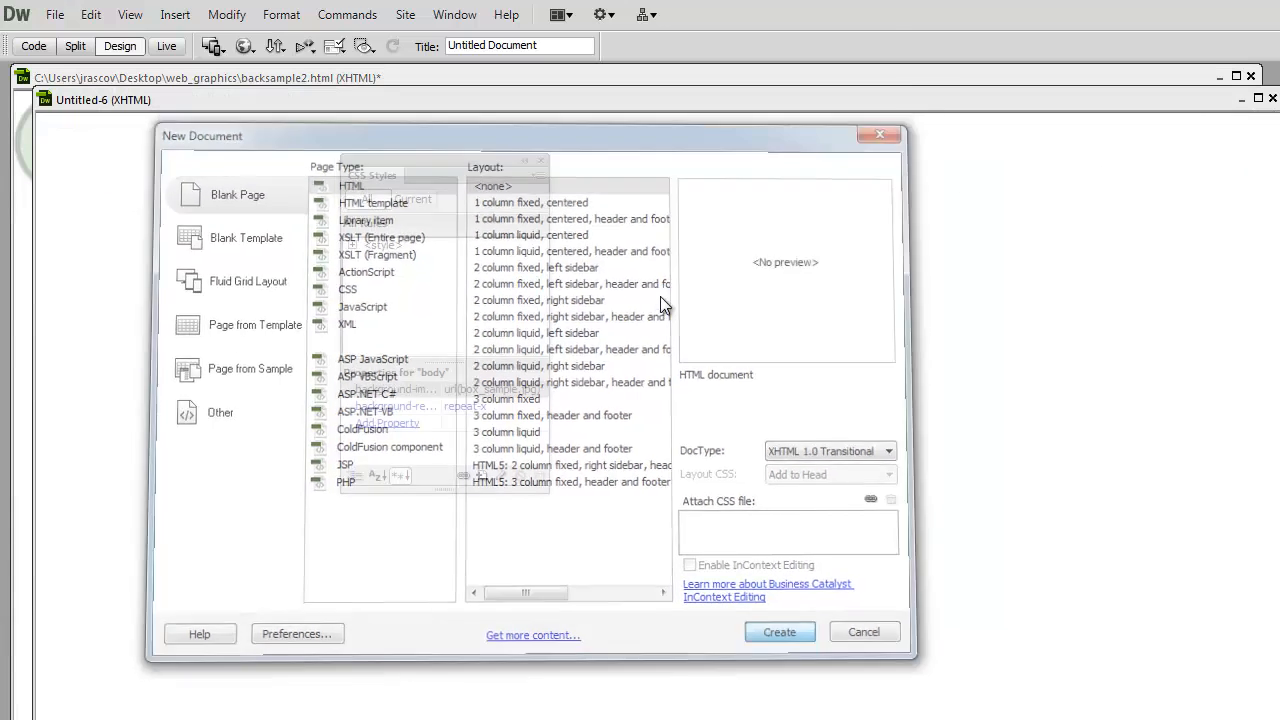
{"action": "left_click_drag", "start_coordinate": [631, 100], "coordinate": [601, 79]}
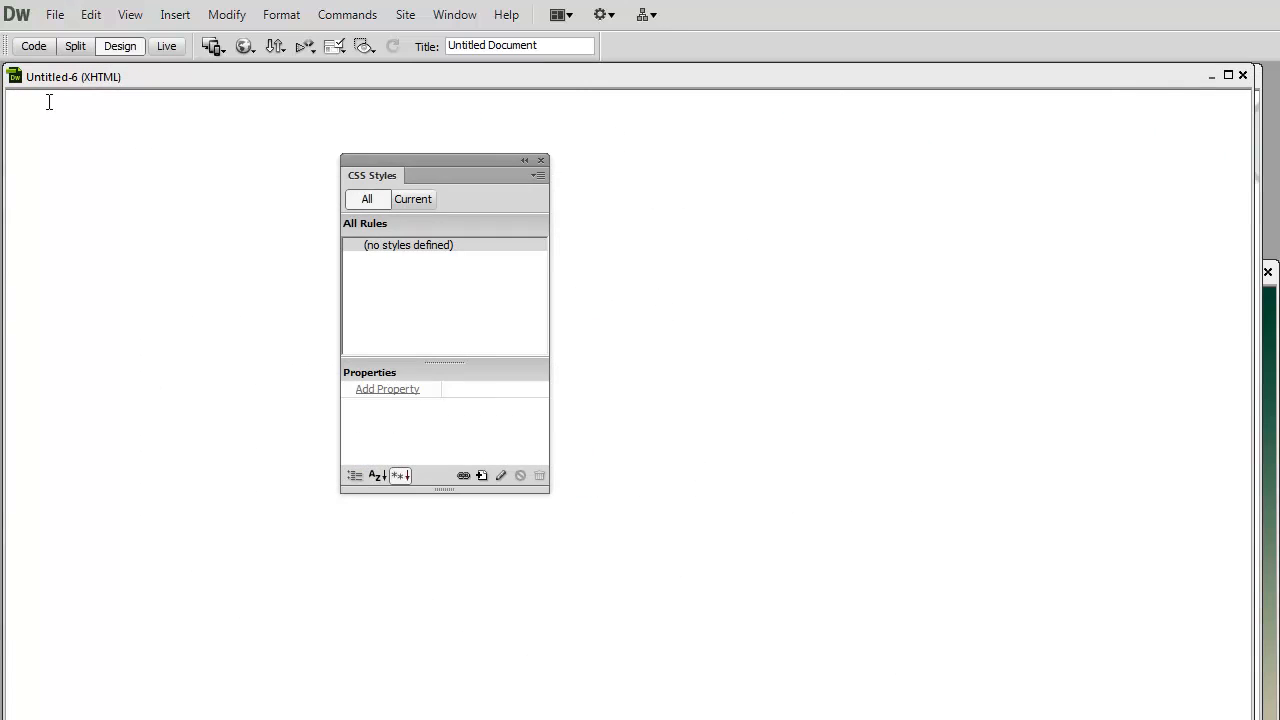
- Save the new page as backsample6.html in the web_graphics folder
{"action": "left_click", "coordinate": [57, 15]}
{"action": "left_click", "coordinate": [97, 244]}
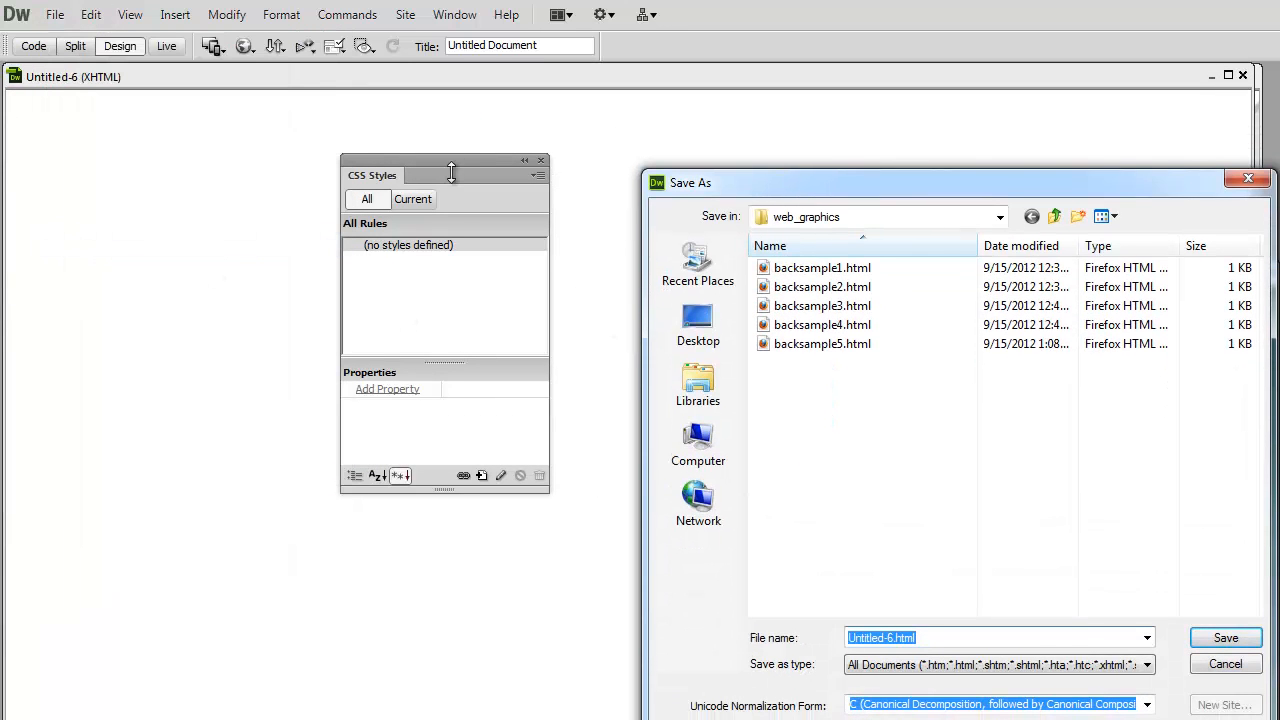
{"action": "left_click_drag", "start_coordinate": [811, 183], "coordinate": [309, 143]}
{"action": "left_click", "coordinate": [322, 304]}
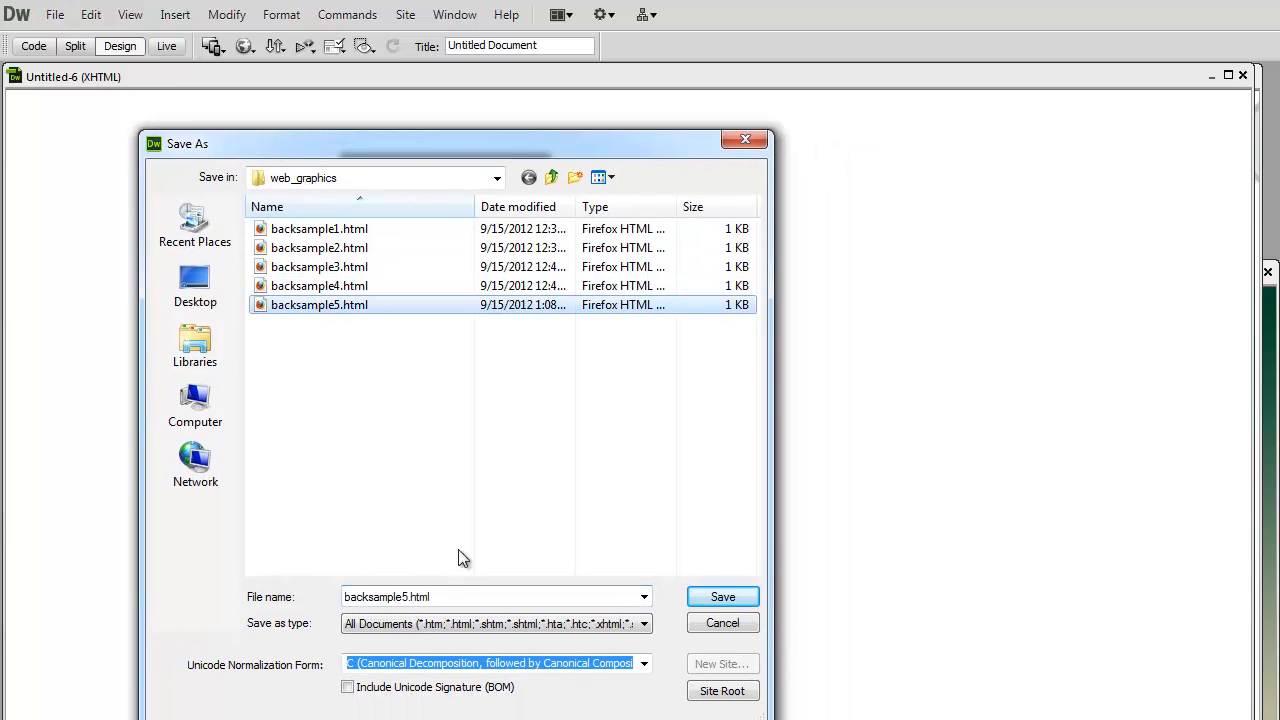
{"action": "double_click", "coordinate": [407, 598]}
{"action": "left_click", "coordinate": [407, 598]}
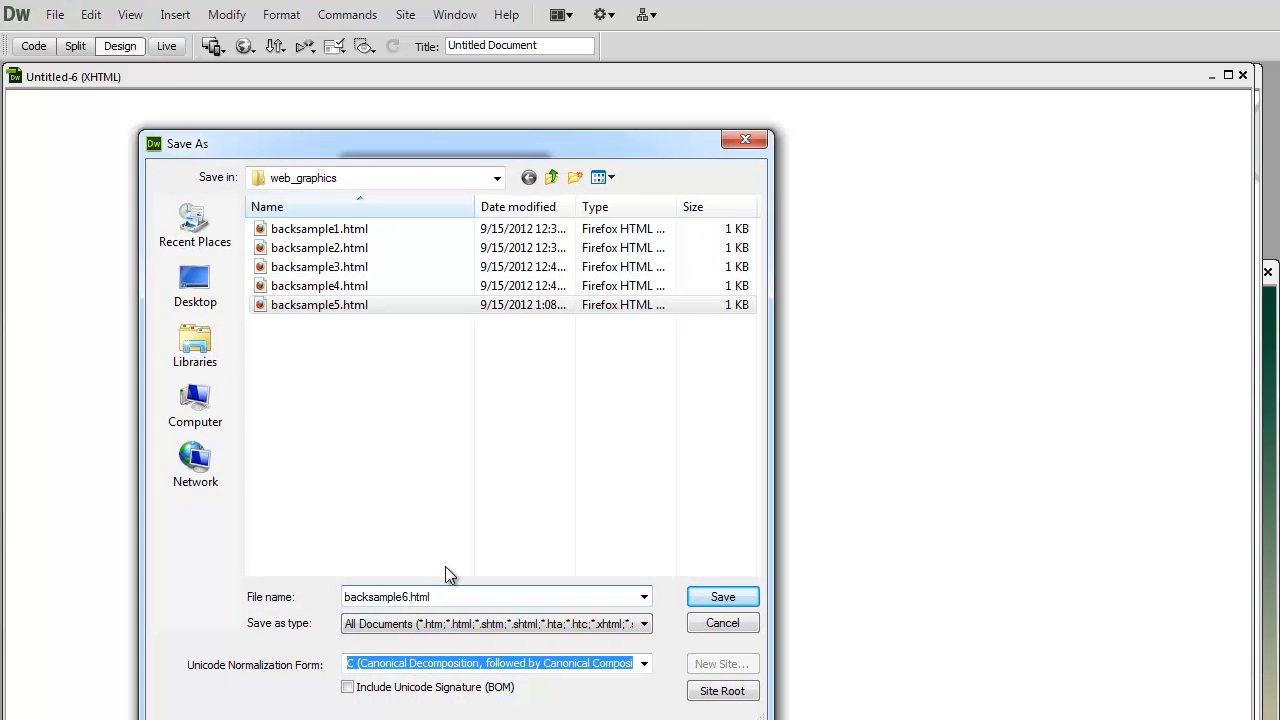
{"action": "left_click", "coordinate": [735, 596]}
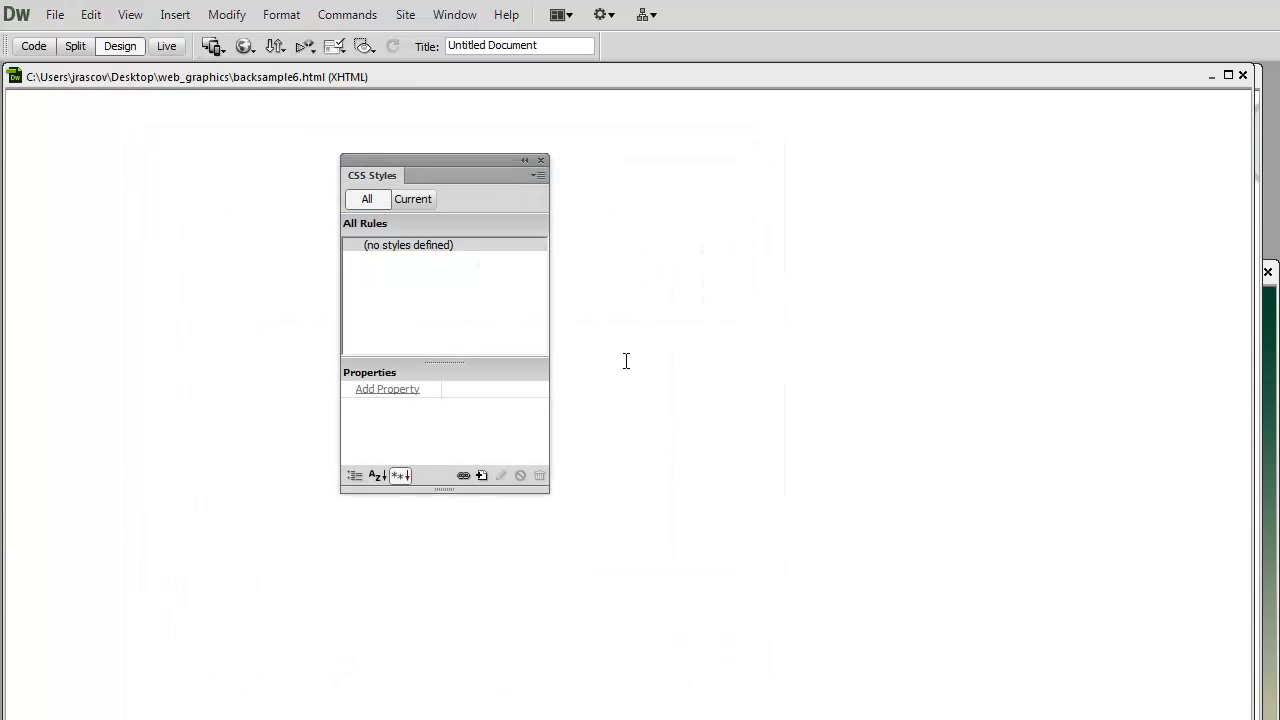
- Show the page's source code and place the cursor in the opening body tag
{"action": "left_click", "coordinate": [37, 49]}
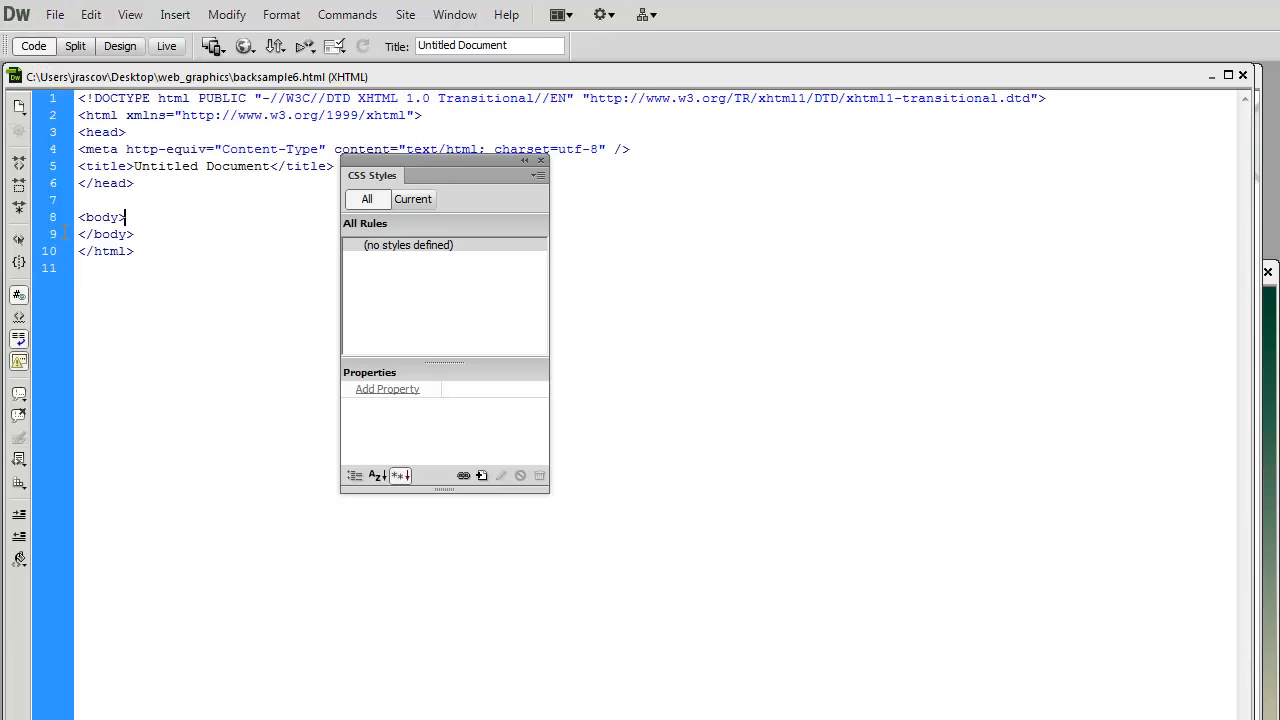
{"action": "left_click_drag", "start_coordinate": [143, 234], "coordinate": [79, 217]}
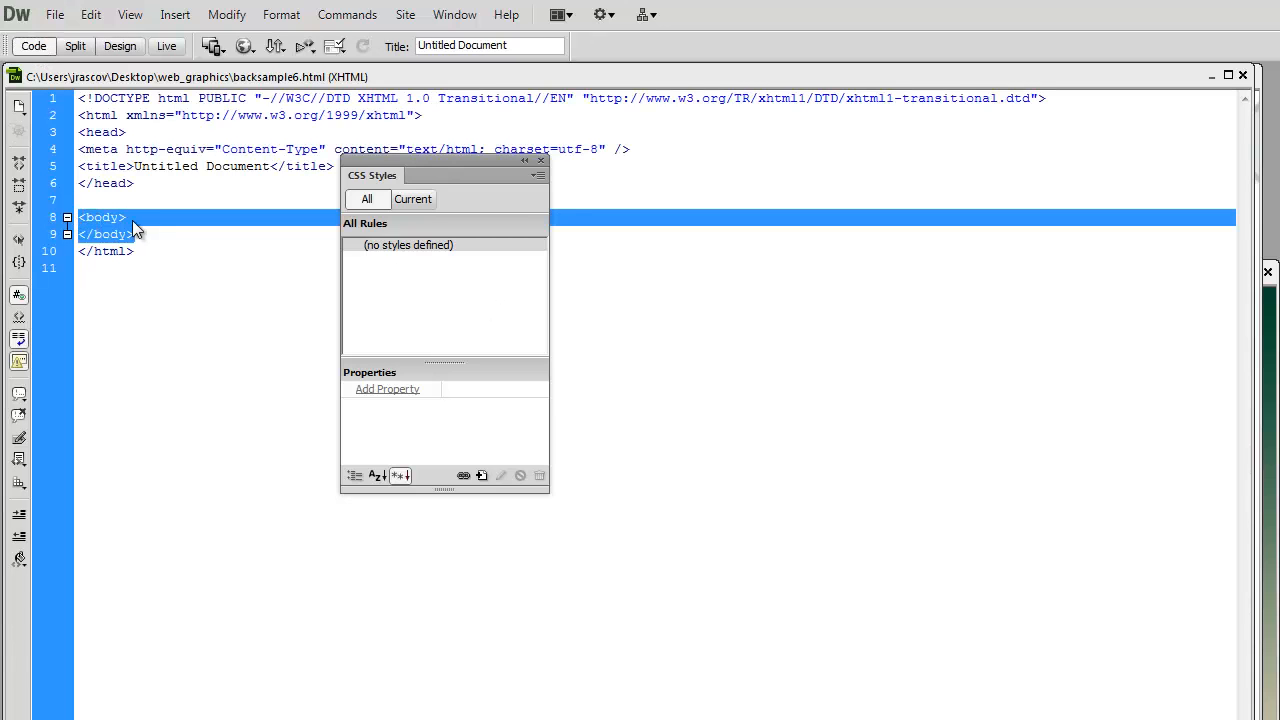
{"action": "left_click", "coordinate": [119, 218]}
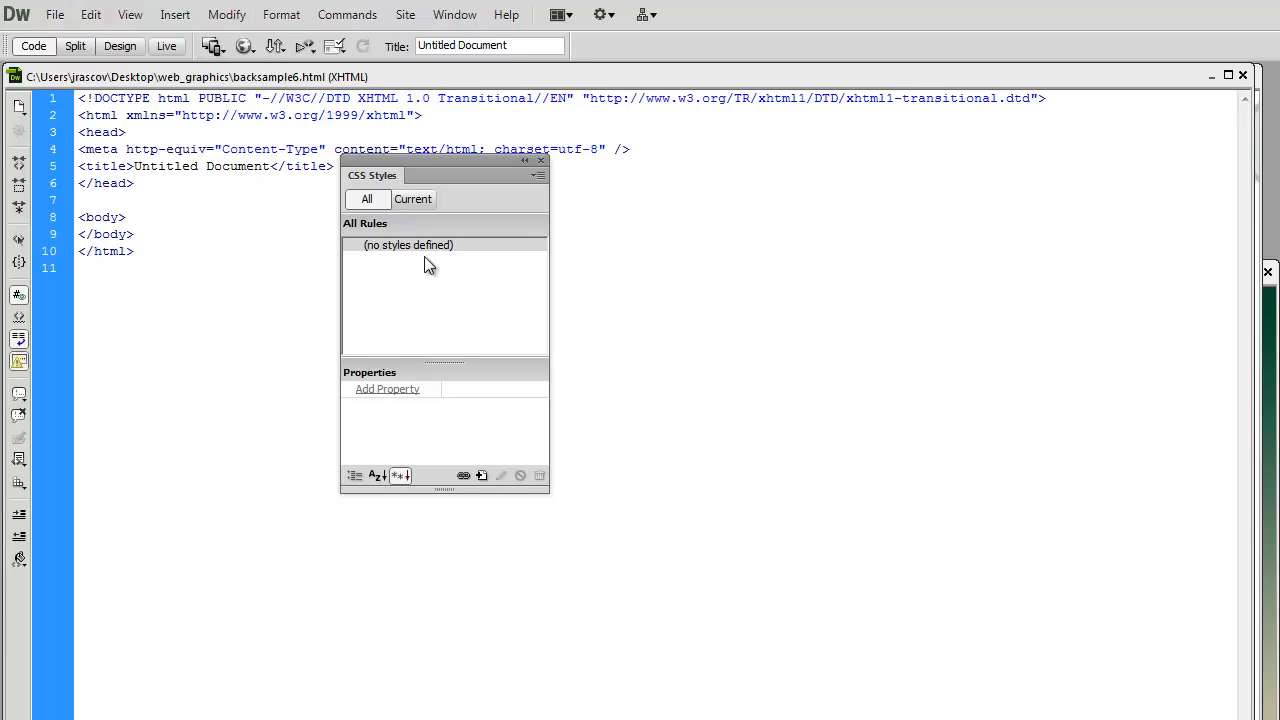
- Create a new CSS rule that redefines the body tag, defined in this document only
{"action": "left_click_drag", "start_coordinate": [446, 157], "coordinate": [524, 126]}
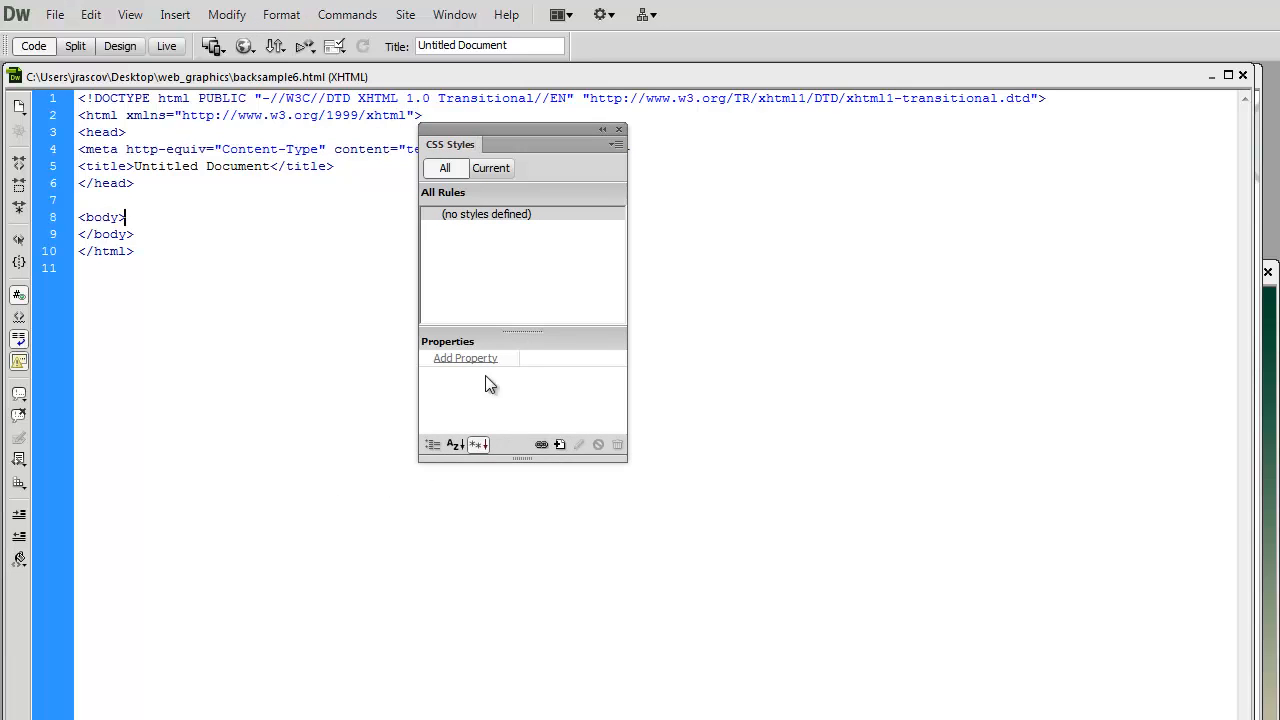
{"action": "left_click", "coordinate": [559, 443]}
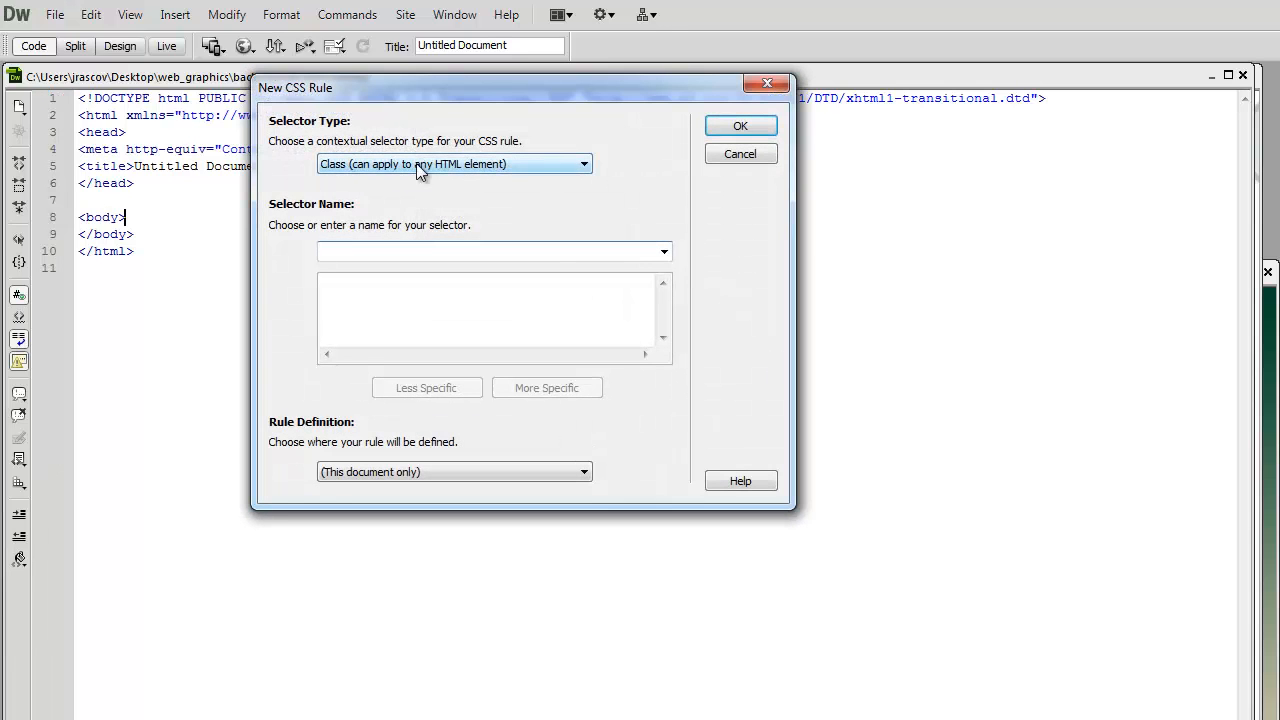
{"action": "left_click", "coordinate": [397, 163]}
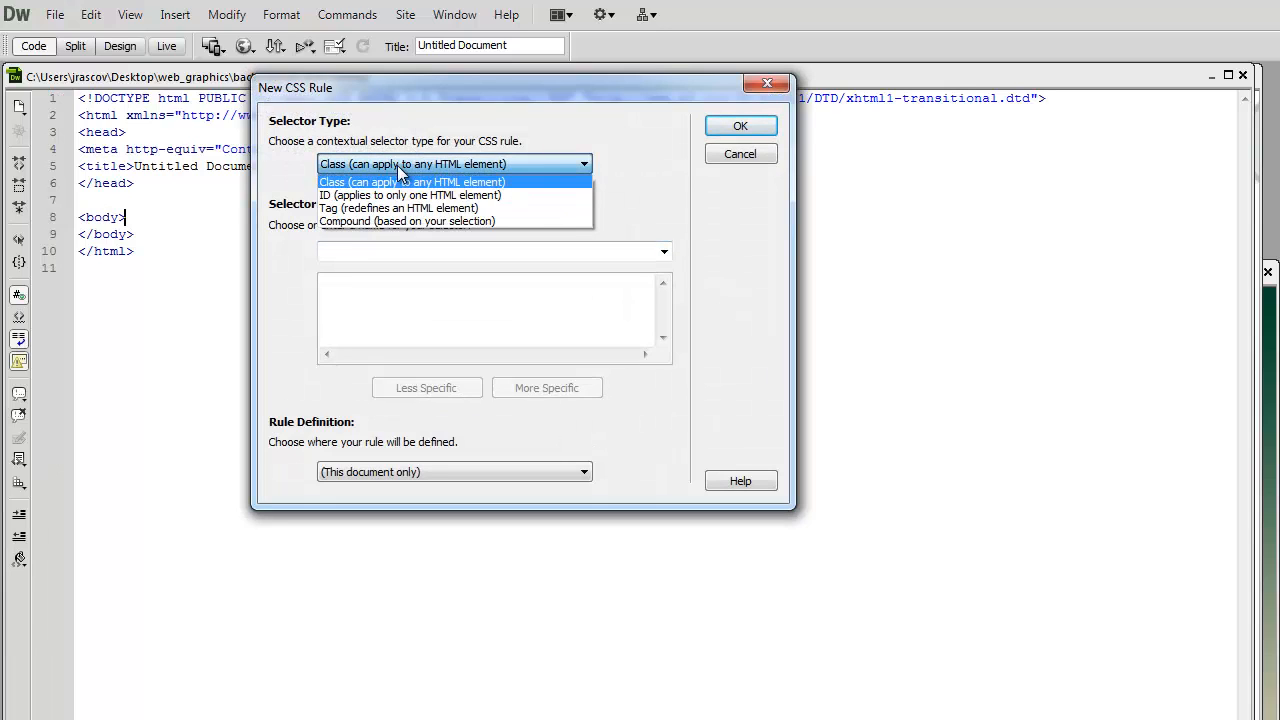
{"action": "left_click", "coordinate": [366, 209]}
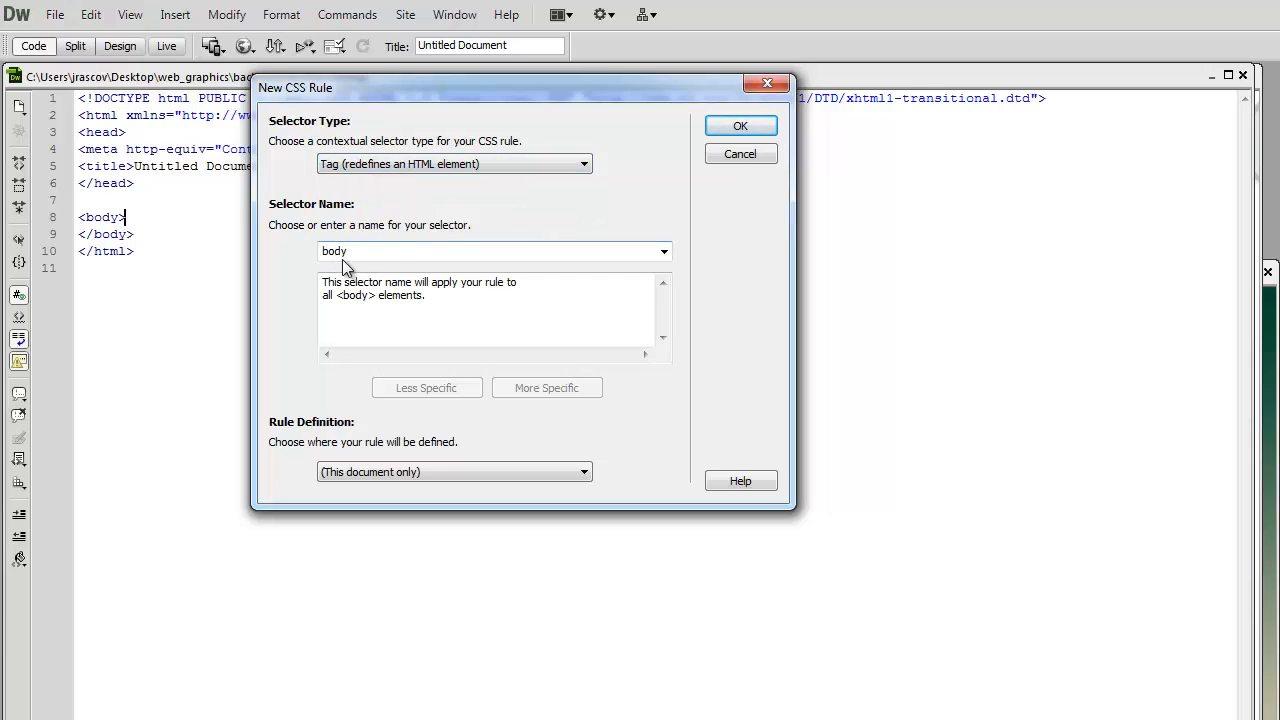
{"action": "left_click", "coordinate": [748, 125]}
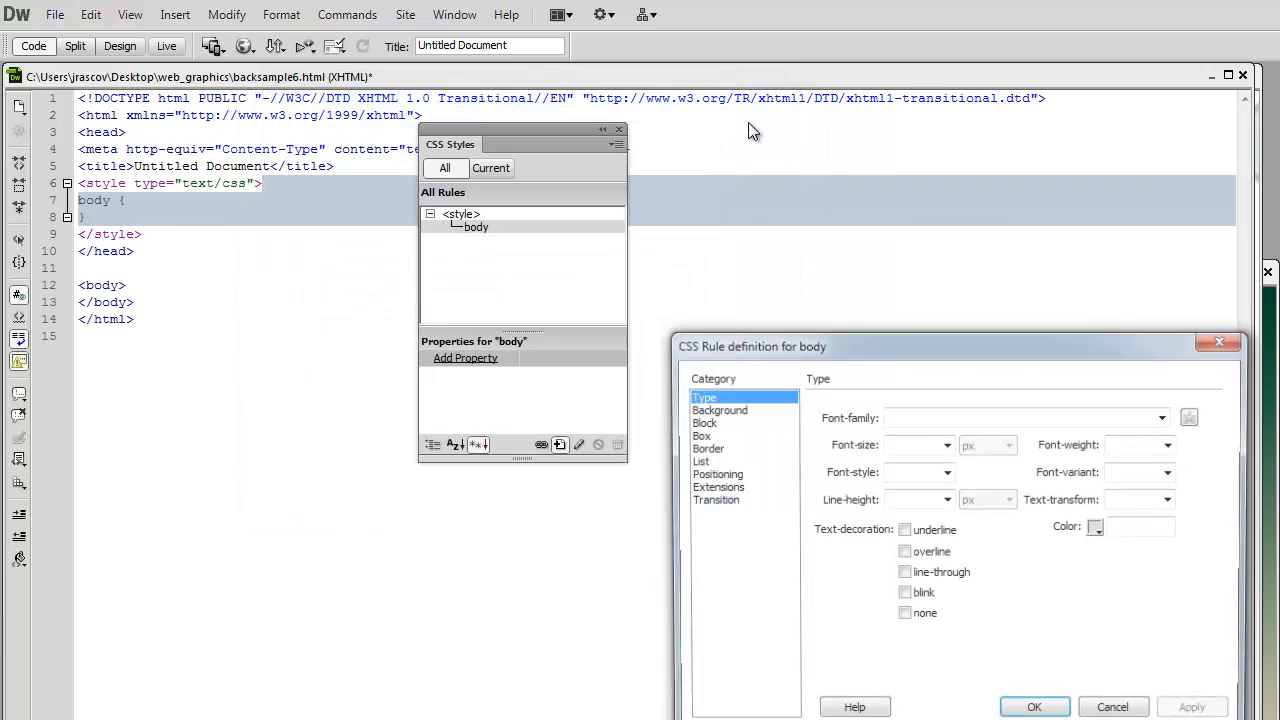
- Set graphic_back.jpg from the web_graphics folder as the body rule's background image and apply the rule
{"action": "left_click_drag", "start_coordinate": [901, 347], "coordinate": [531, 140]}
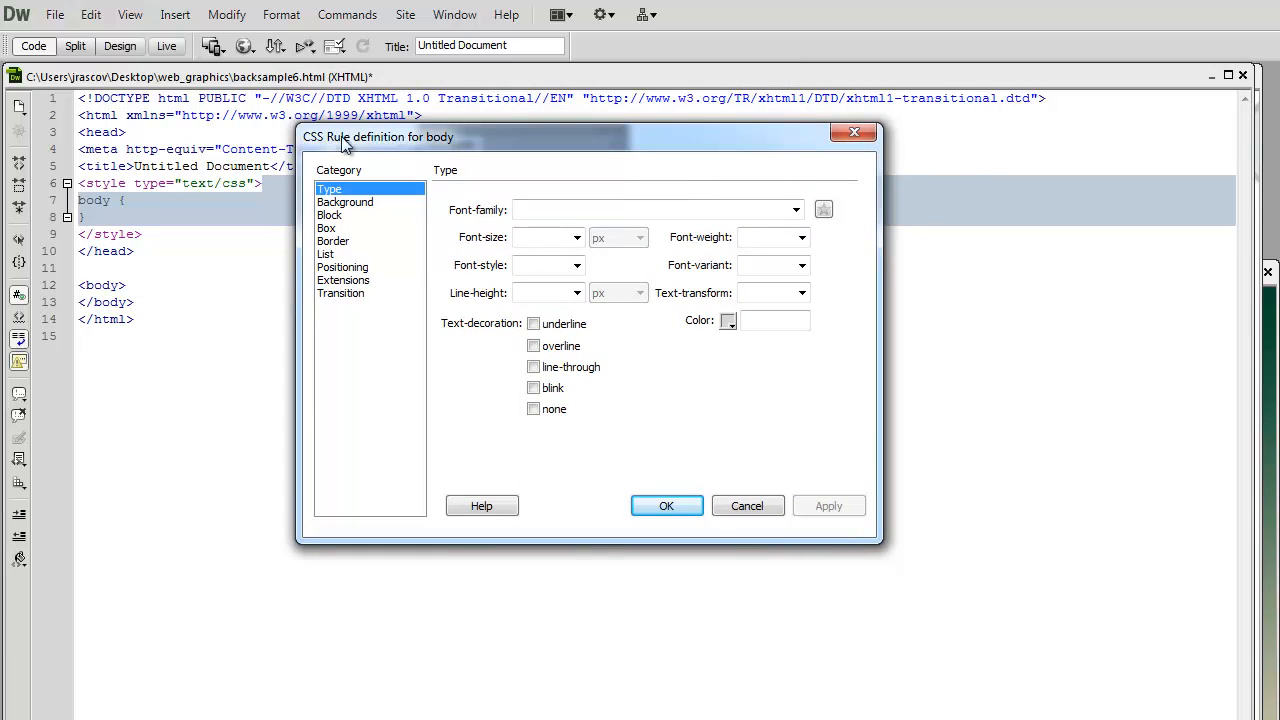
{"action": "left_click", "coordinate": [364, 202]}
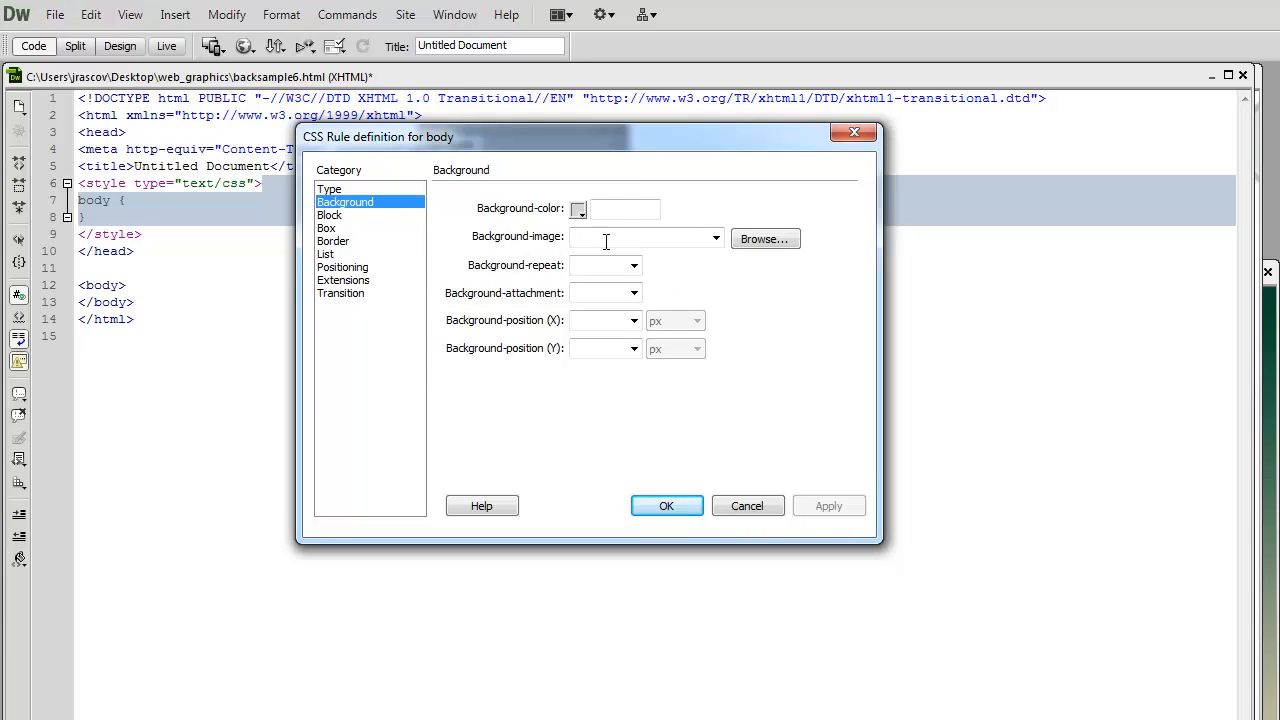
{"action": "left_click", "coordinate": [757, 242]}
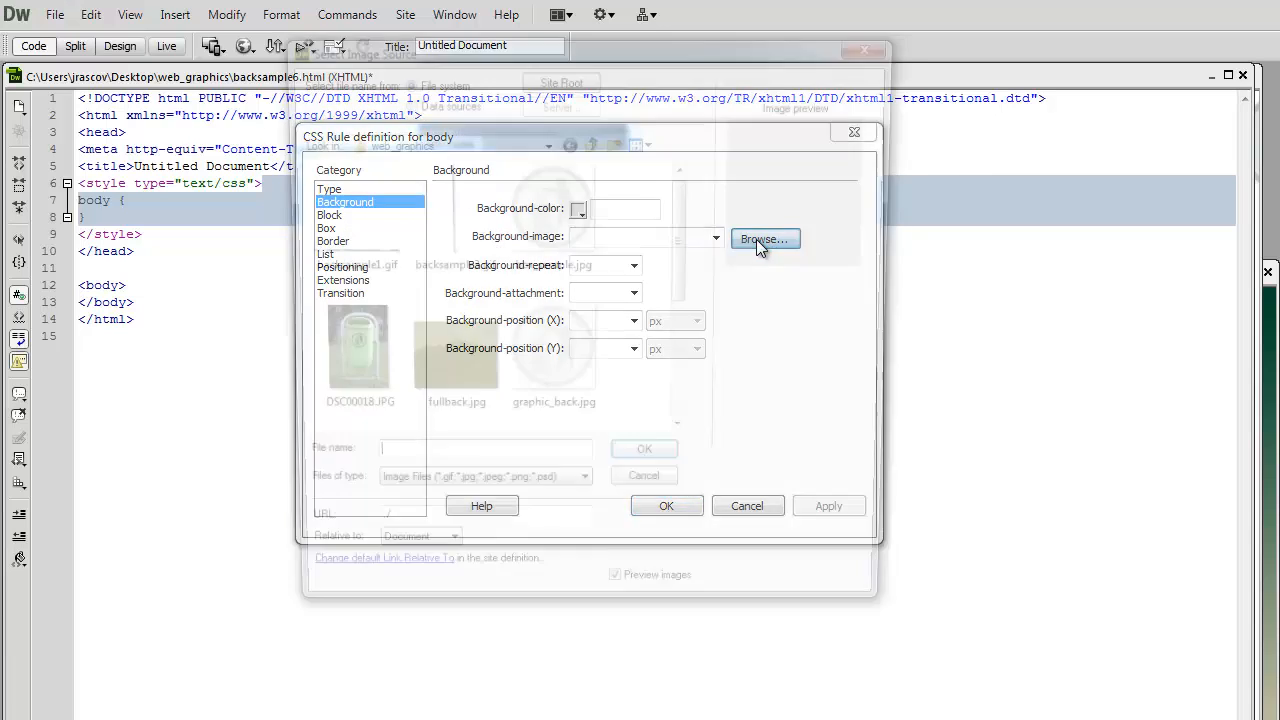
{"action": "left_click", "coordinate": [557, 348]}
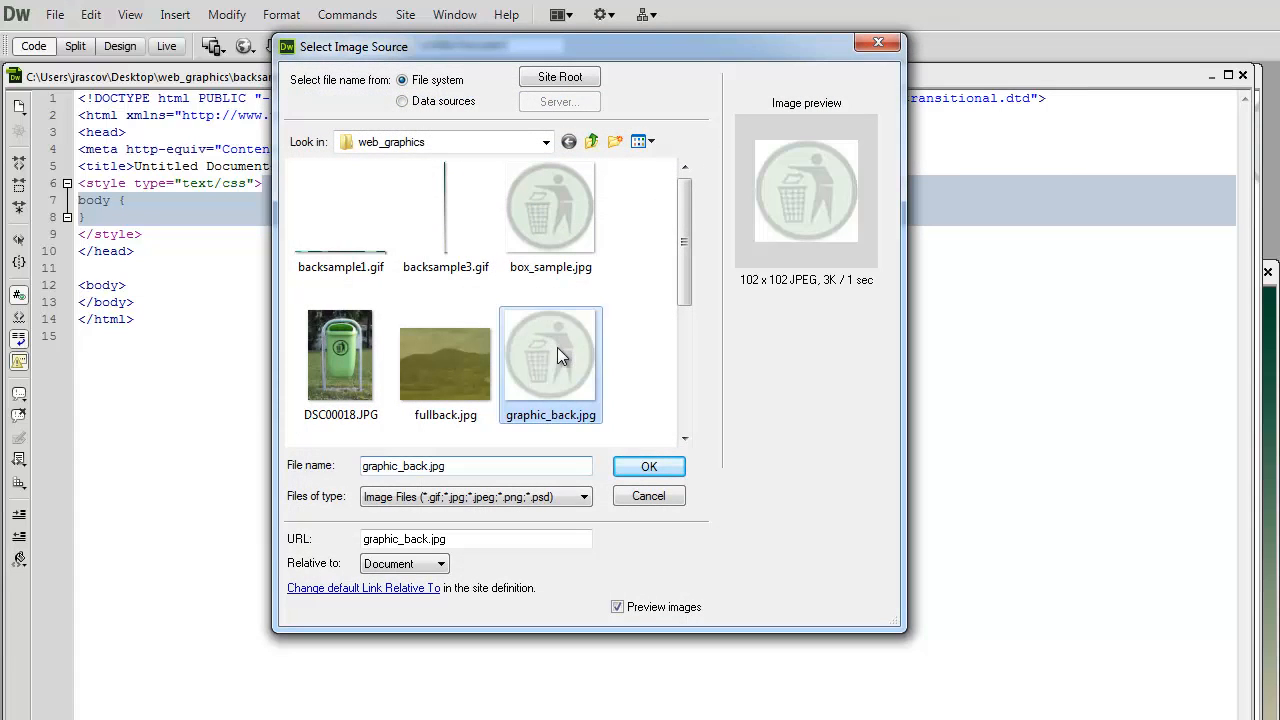
{"action": "left_click", "coordinate": [650, 468]}
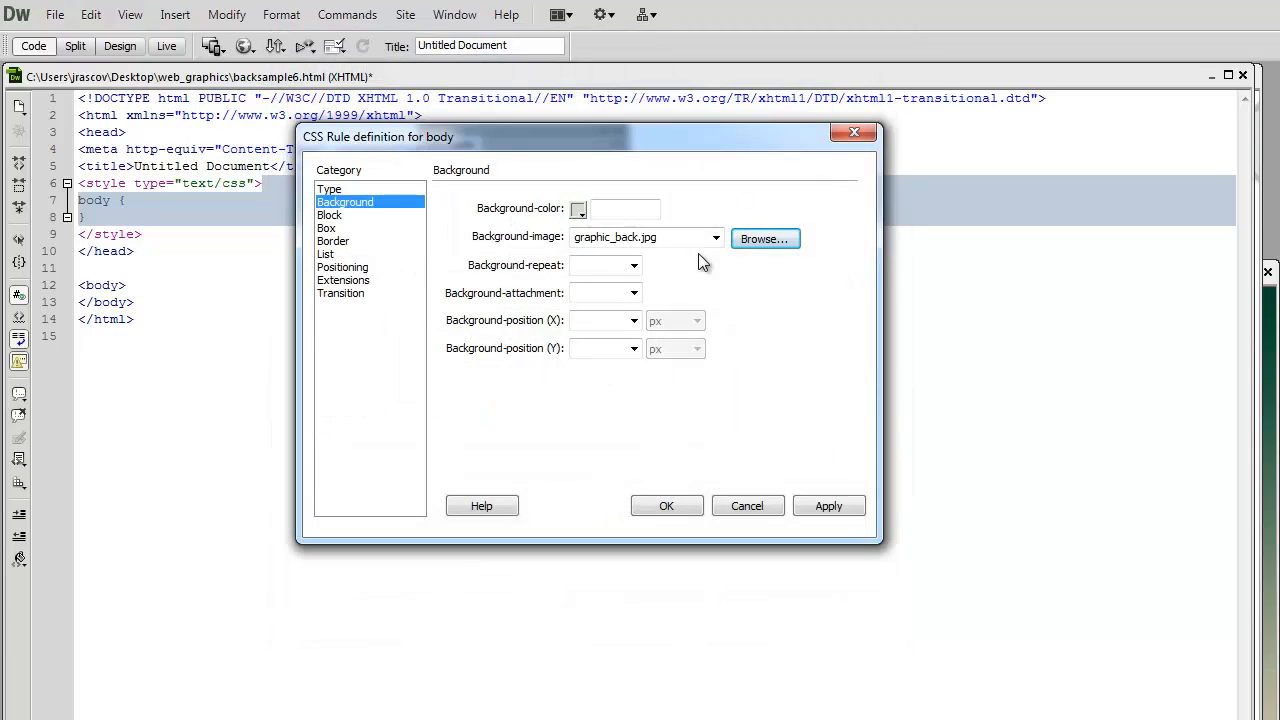
{"action": "left_click", "coordinate": [634, 265]}
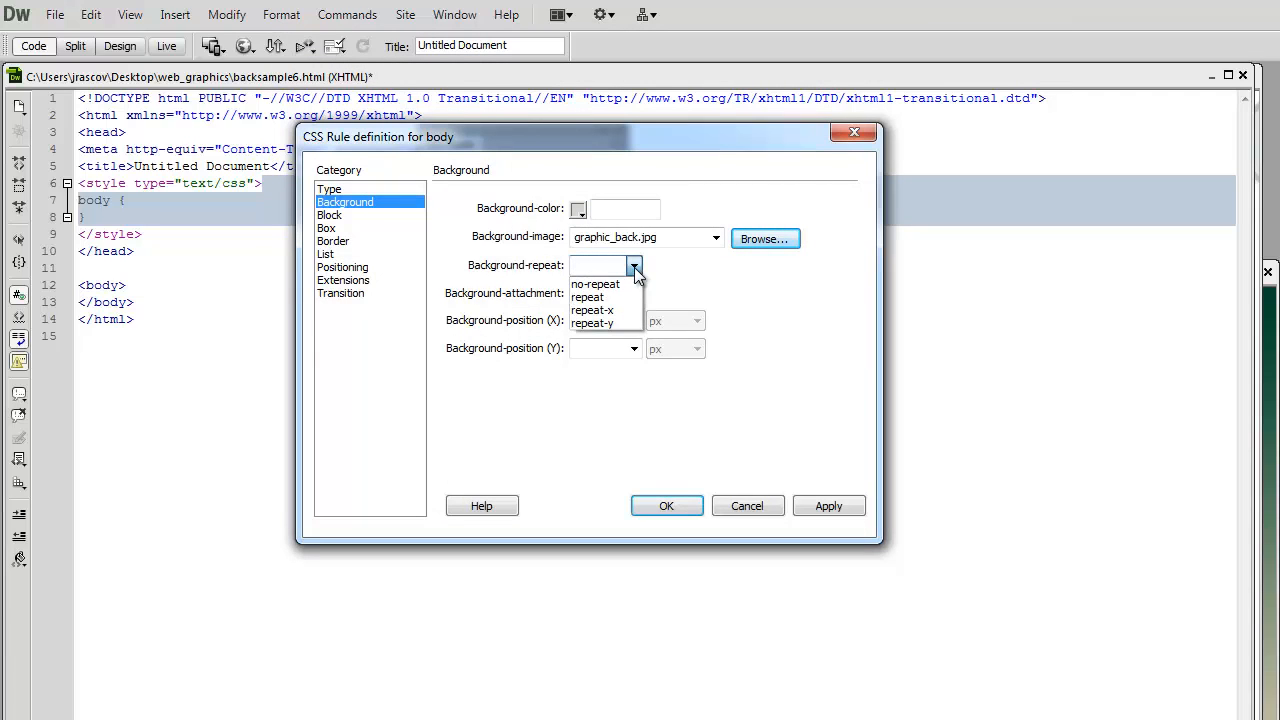
{"action": "left_click", "coordinate": [690, 266]}
{"action": "left_click", "coordinate": [828, 505]}
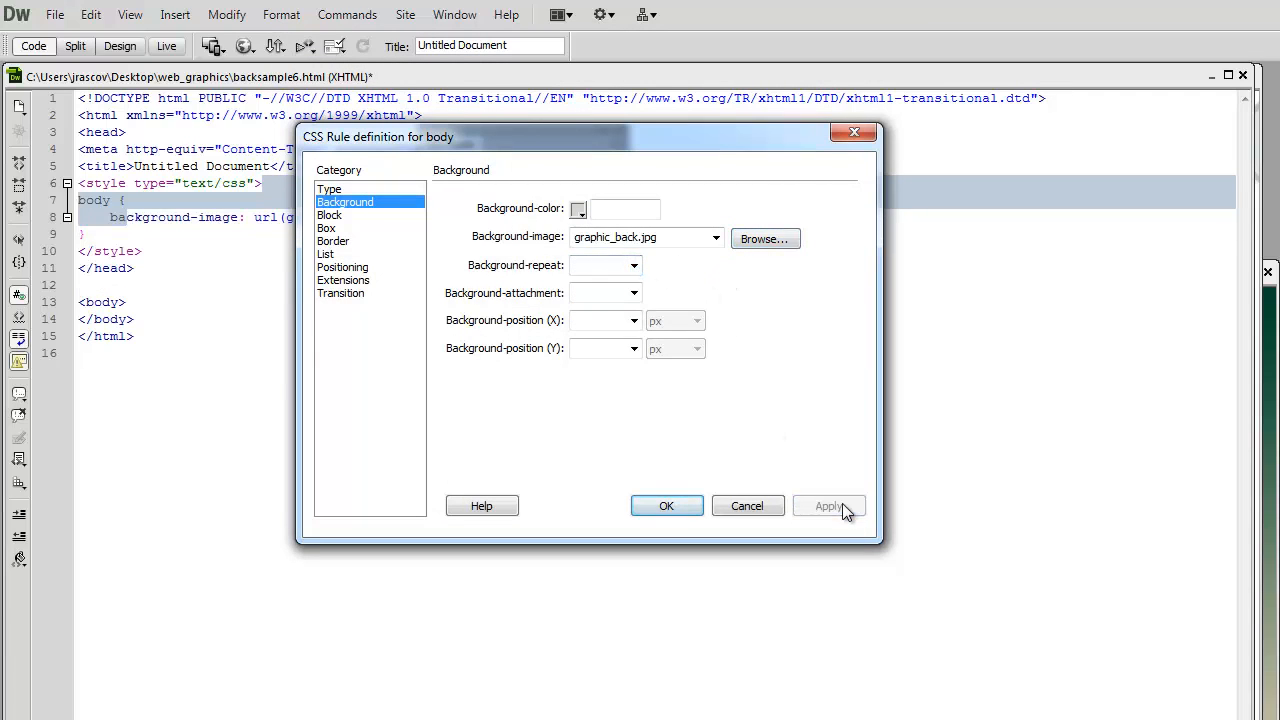
{"action": "left_click", "coordinate": [678, 505]}
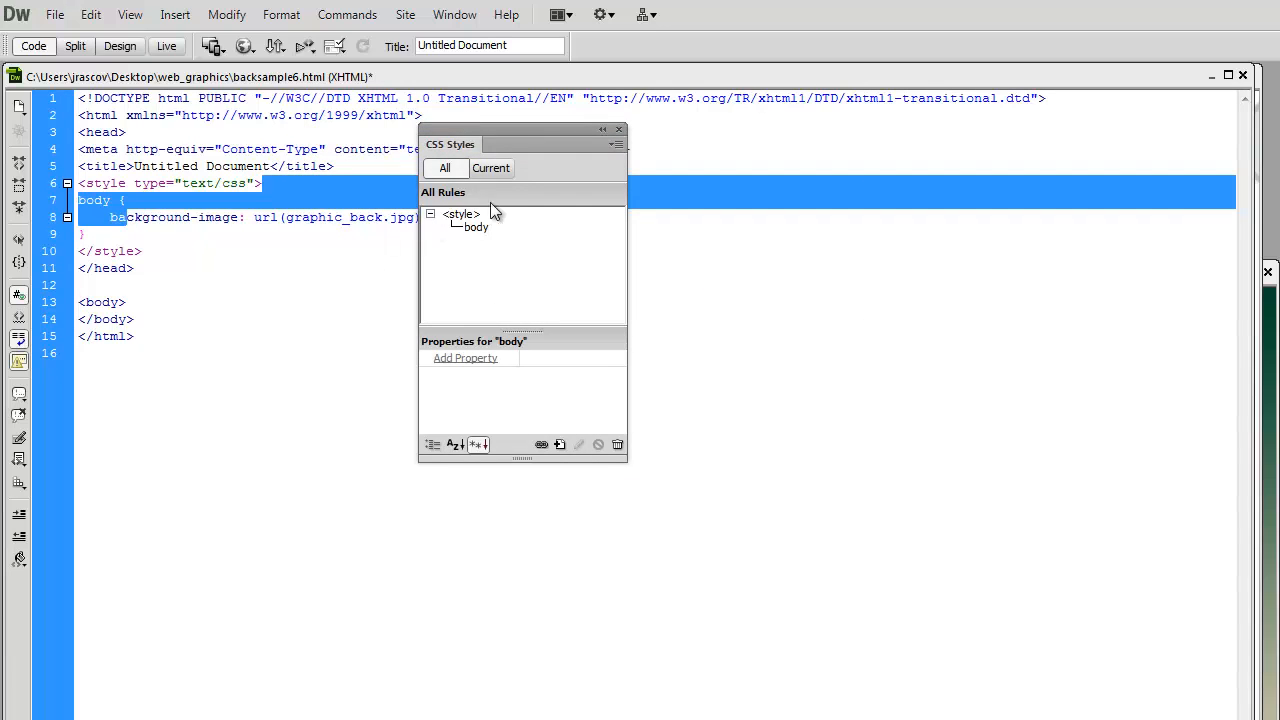
- Check the tiled background in Design view, then return to the code and examine the image file name in the body rule
{"action": "left_click_drag", "start_coordinate": [491, 136], "coordinate": [609, 326]}
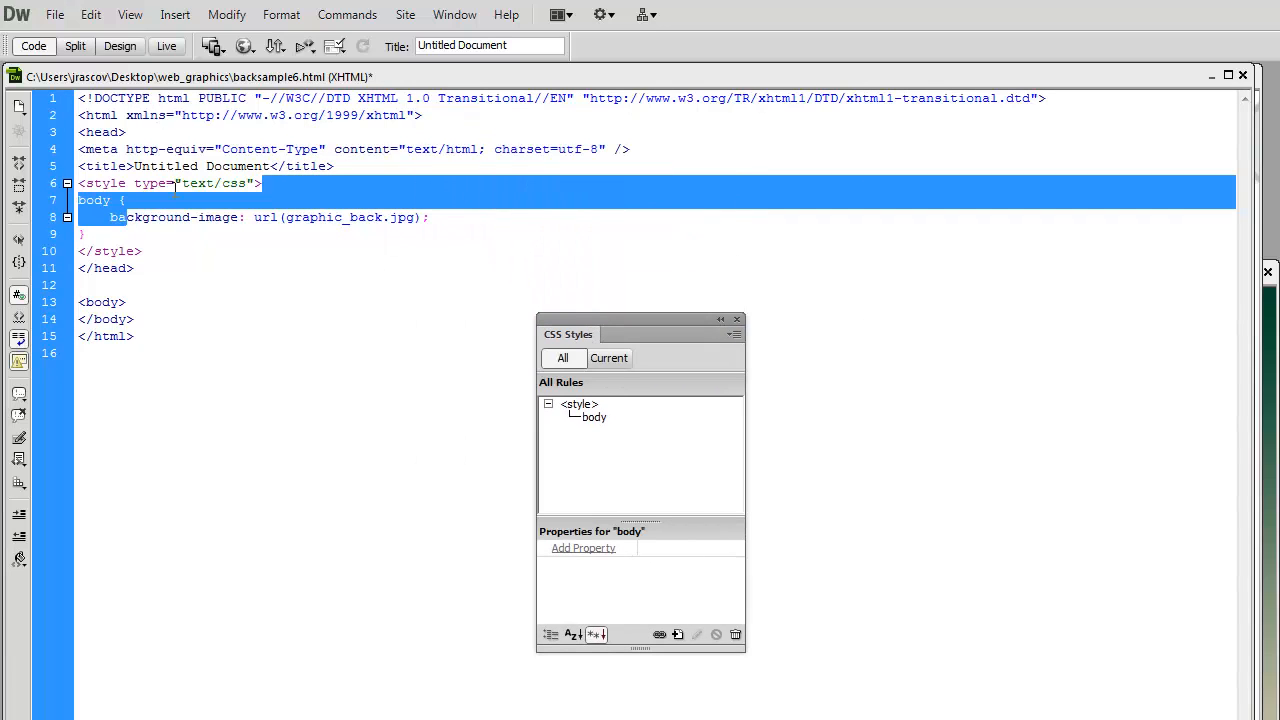
{"action": "left_click", "coordinate": [123, 49]}
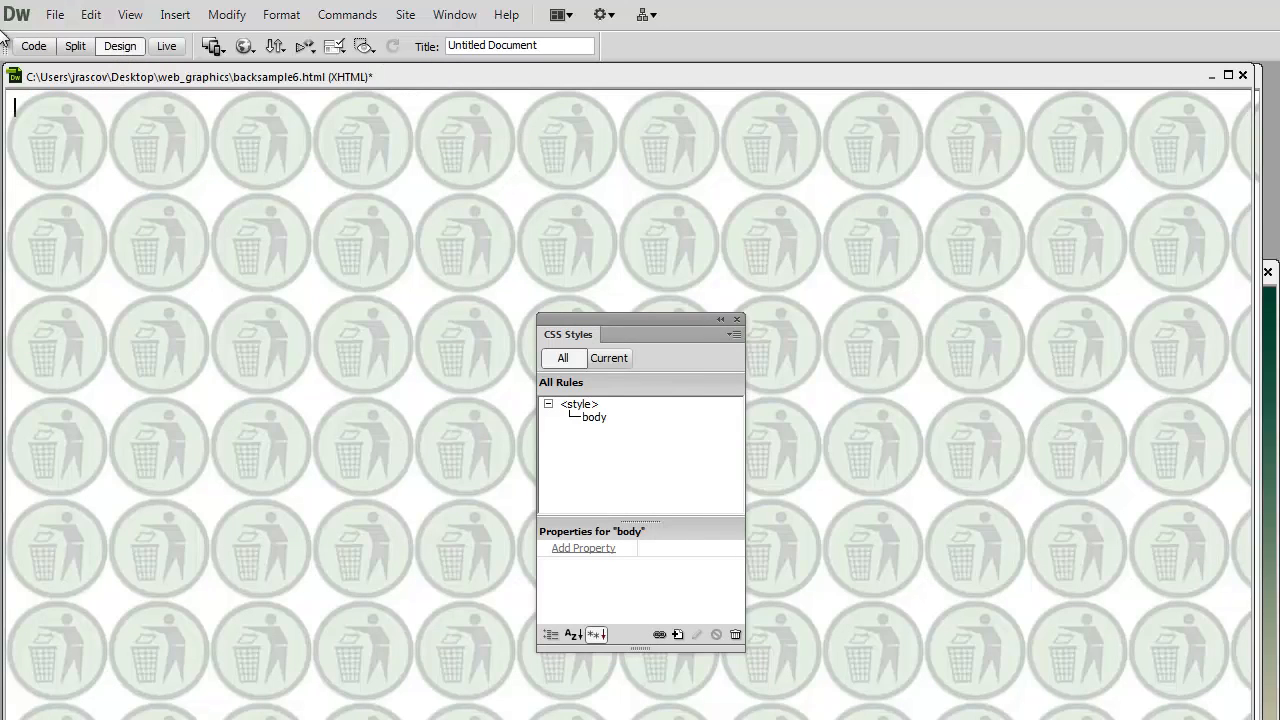
{"action": "left_click", "coordinate": [32, 47]}
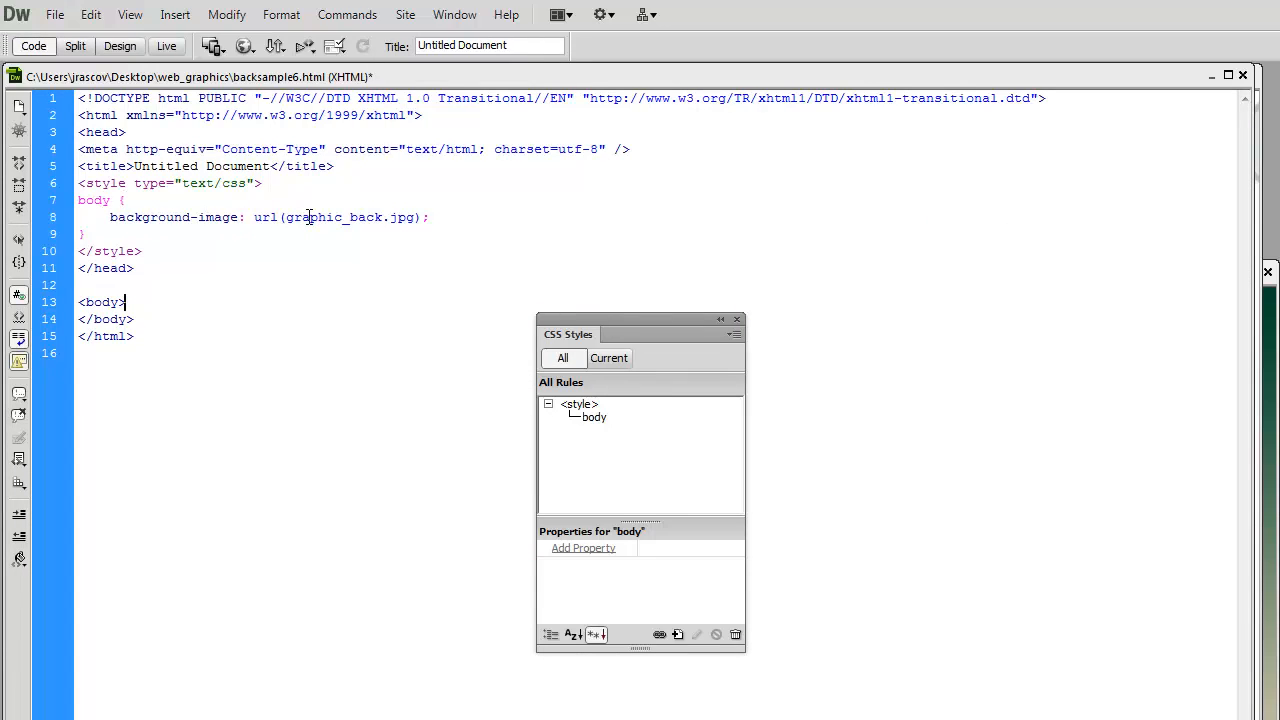
{"action": "mouse_move", "coordinate": [283, 217]}
{"action": "left_mouse_down"}
{"action": "mouse_move", "coordinate": [414, 217]}
{"action": "mouse_move", "coordinate": [285, 218]}
{"action": "left_mouse_up"}
{"action": "left_click", "coordinate": [416, 216]}
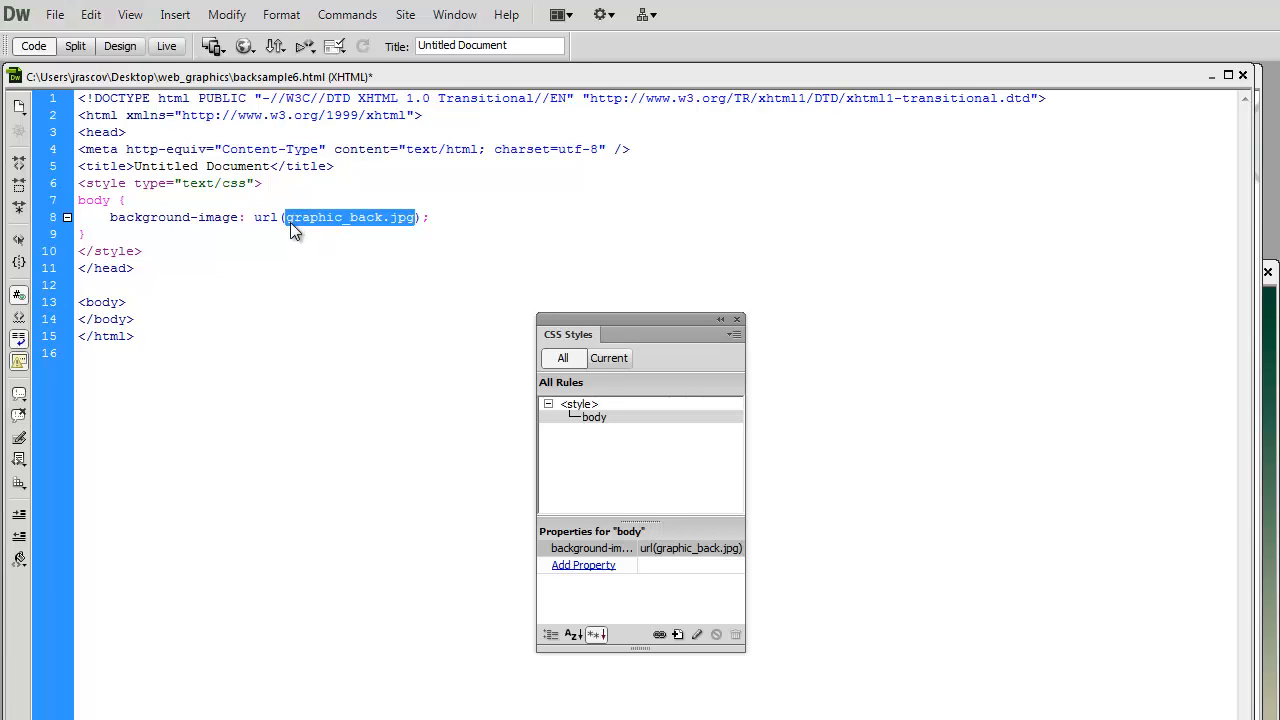
{"action": "left_click", "coordinate": [288, 221]}
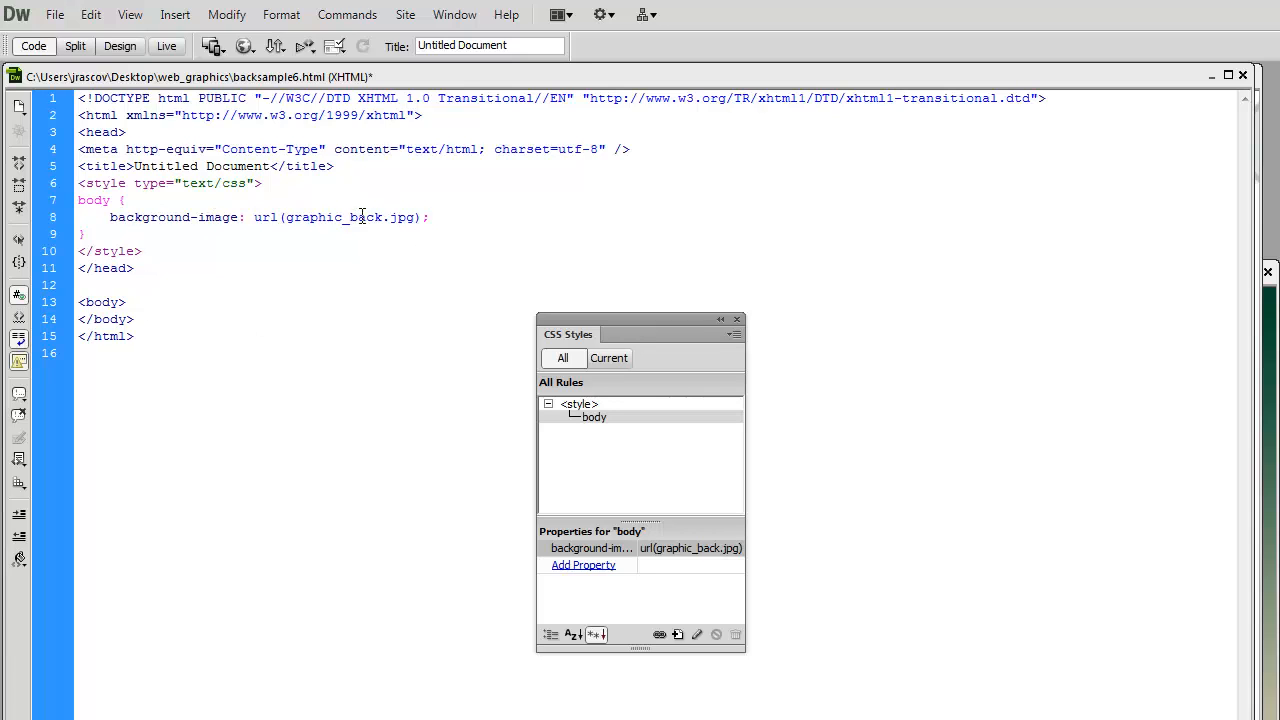
- Edit the body rule so its background image uses the repeat-x option
{"action": "left_click", "coordinate": [696, 633]}
{"action": "mouse_move", "coordinate": [863, 353]}
{"action": "left_mouse_down"}
{"action": "mouse_move", "coordinate": [737, 185]}
{"action": "mouse_move", "coordinate": [594, 182]}
{"action": "left_mouse_up"}
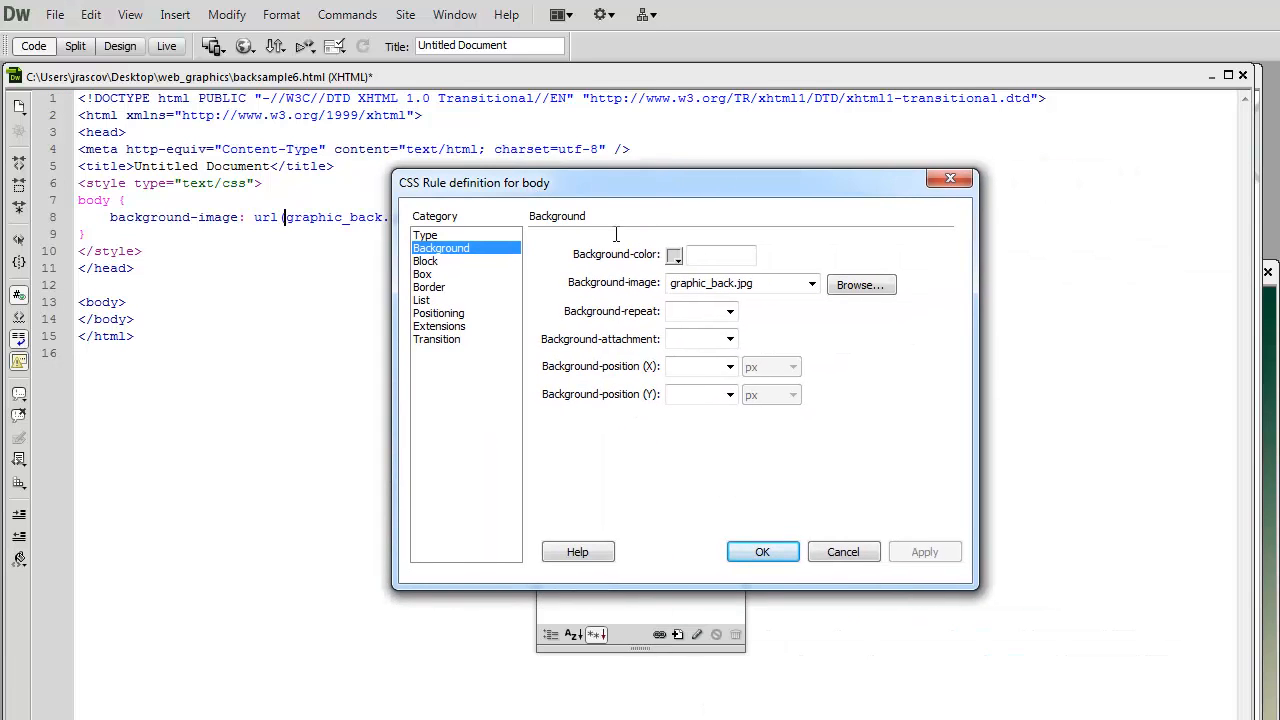
{"action": "left_click", "coordinate": [731, 311]}
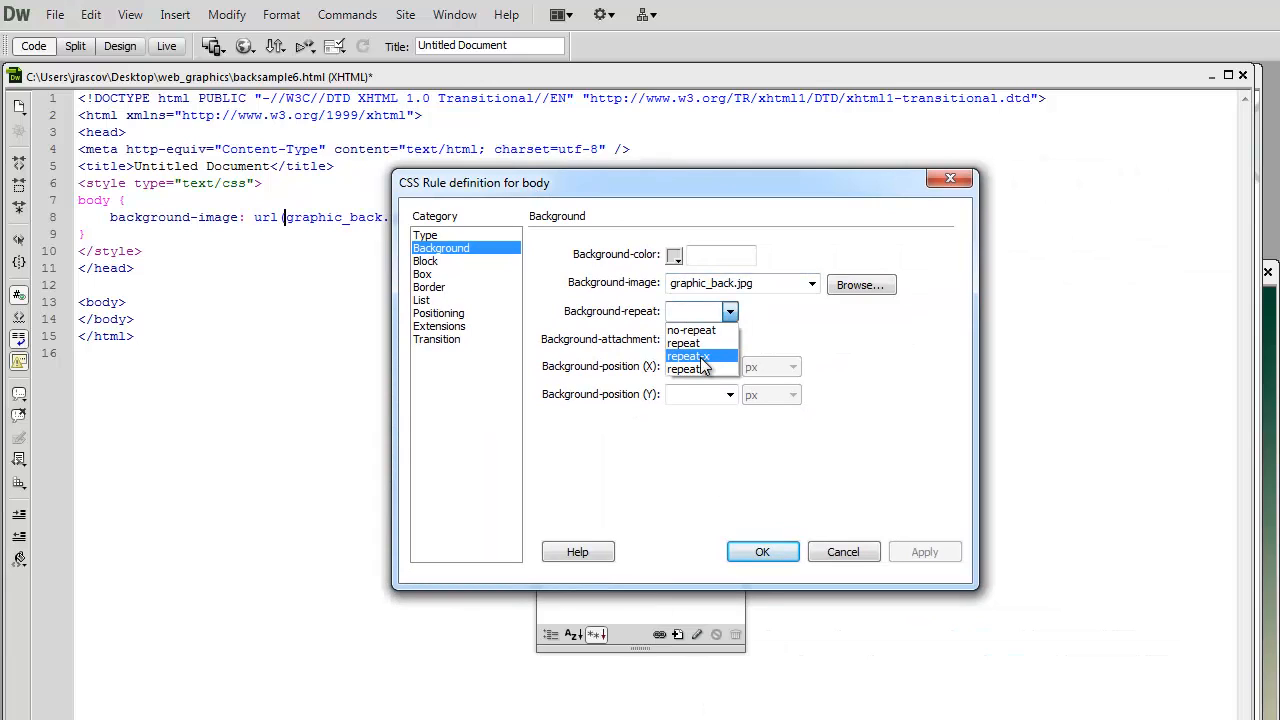
{"action": "left_click", "coordinate": [703, 356]}
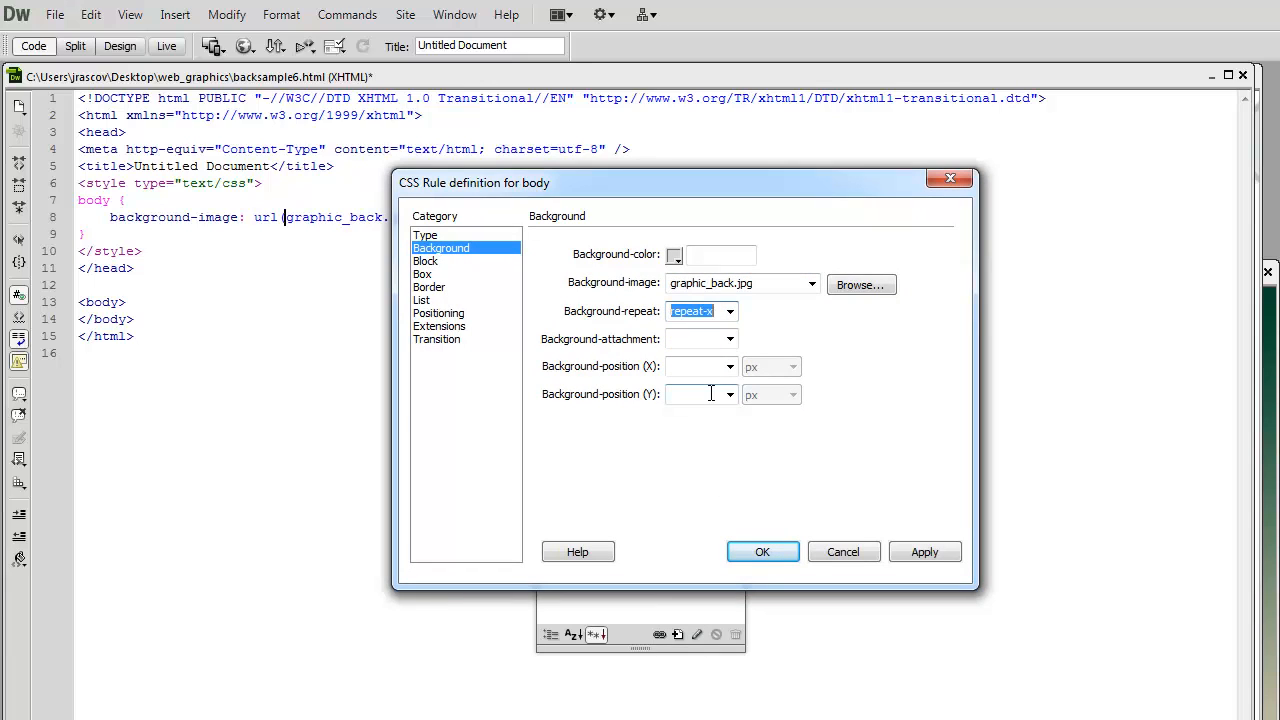
{"action": "left_click", "coordinate": [930, 554]}
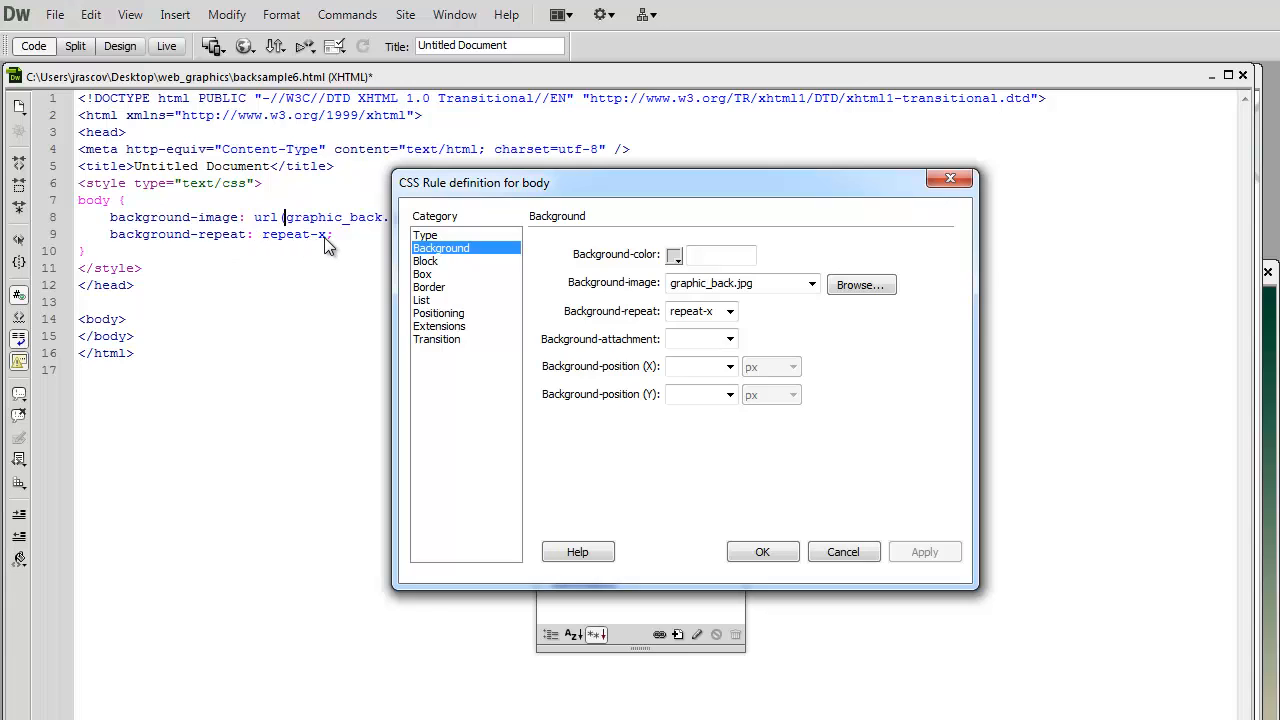
{"action": "left_click", "coordinate": [790, 554]}
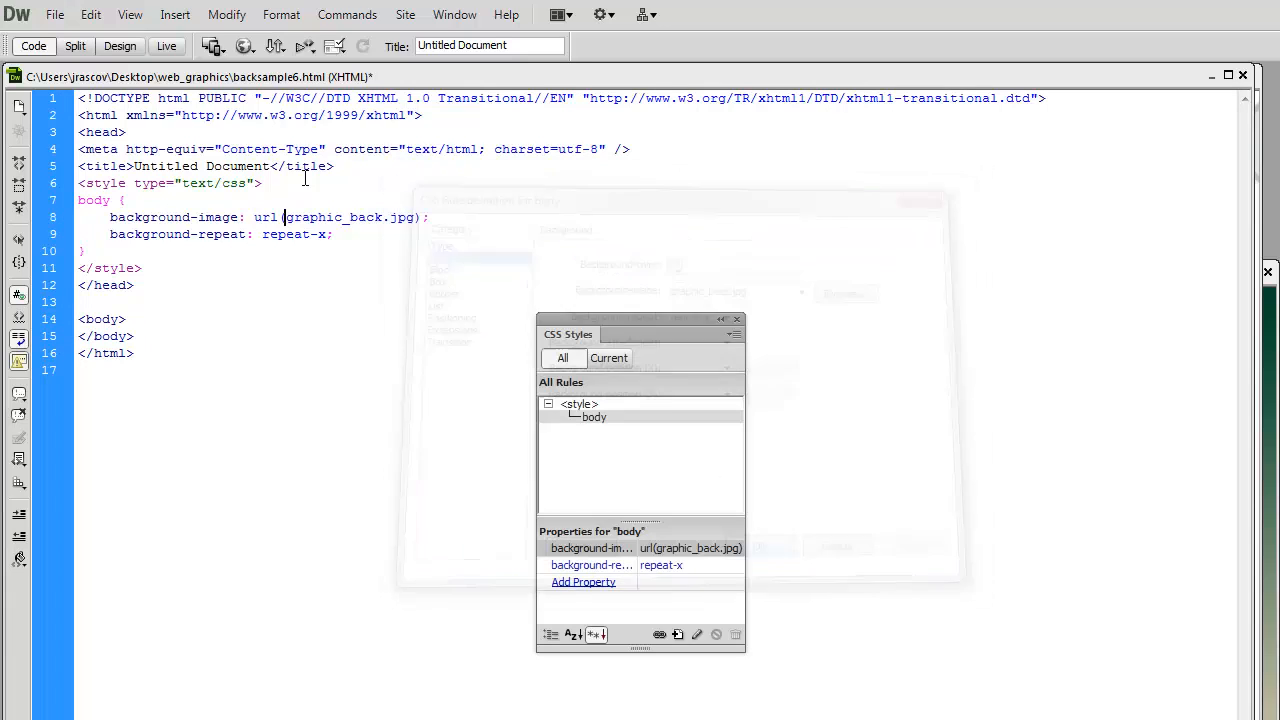
{"action": "left_click_drag", "start_coordinate": [336, 236], "coordinate": [80, 216]}
{"action": "left_click", "coordinate": [274, 290]}
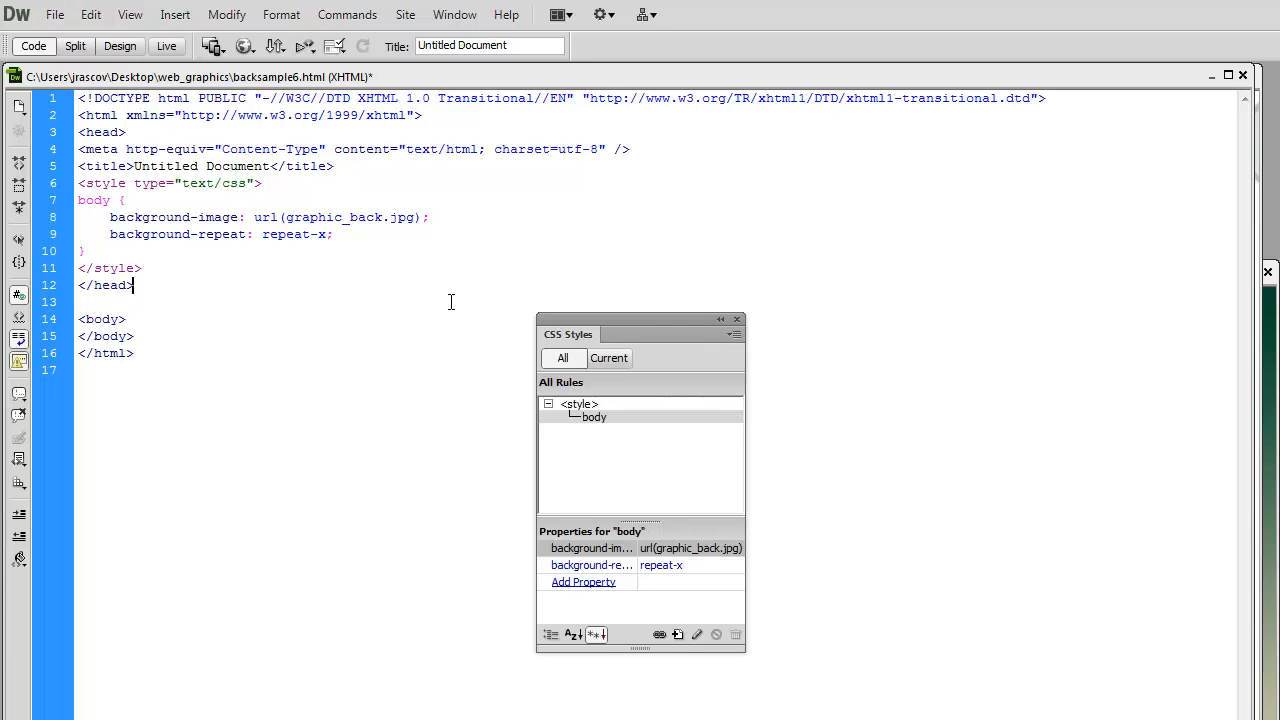
- Save backsample6.html and preview it in the Firefox browser
{"action": "left_click", "coordinate": [53, 14]}
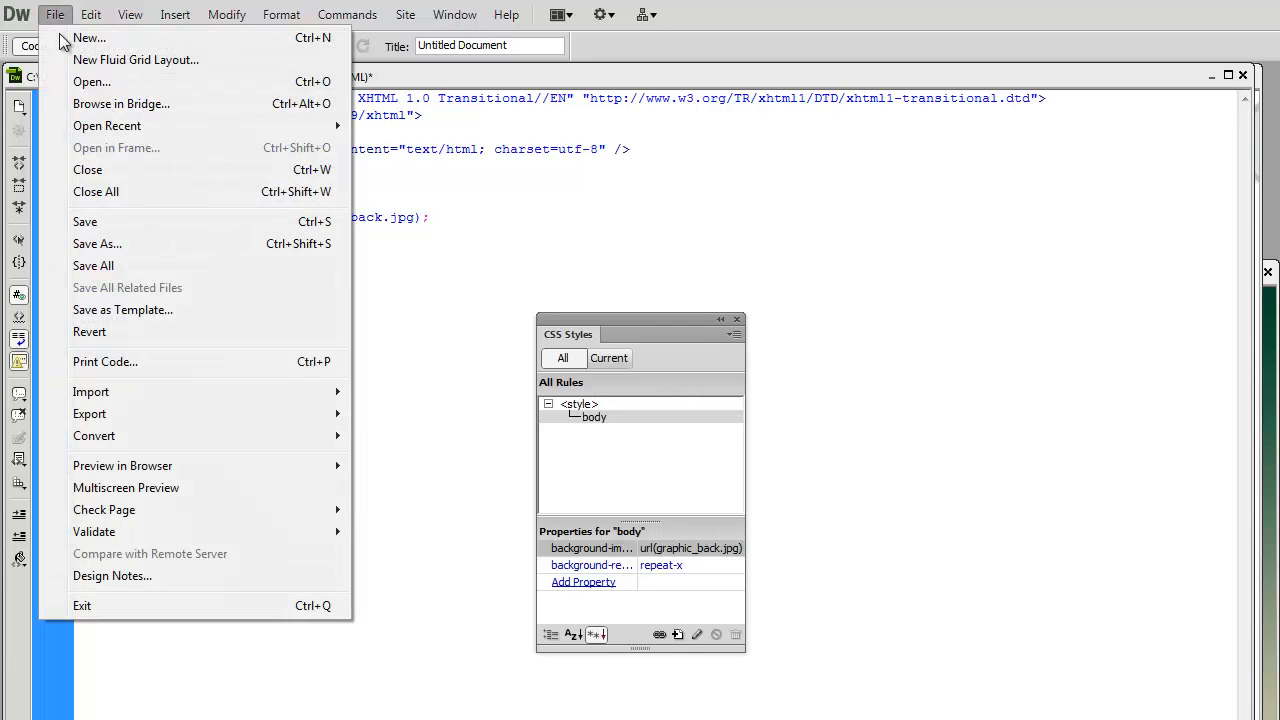
{"action": "left_click", "coordinate": [142, 223]}
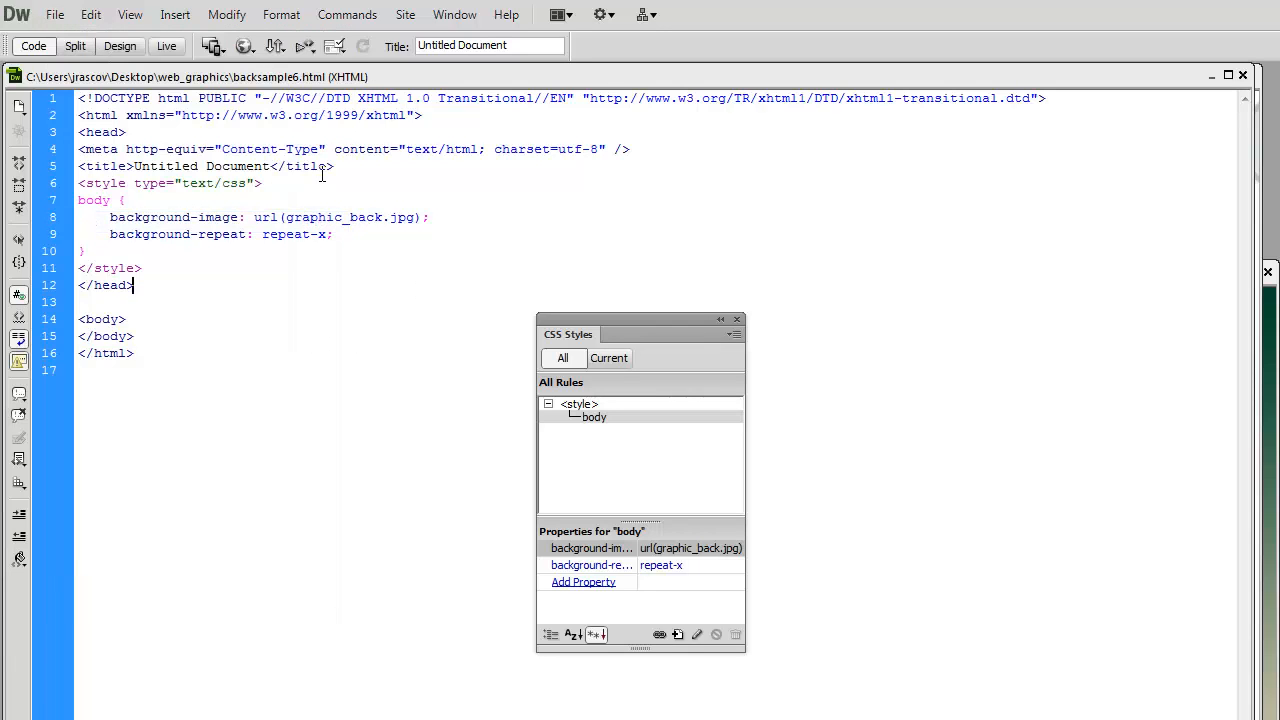
{"action": "left_click", "coordinate": [245, 47]}
{"action": "left_click", "coordinate": [251, 72]}
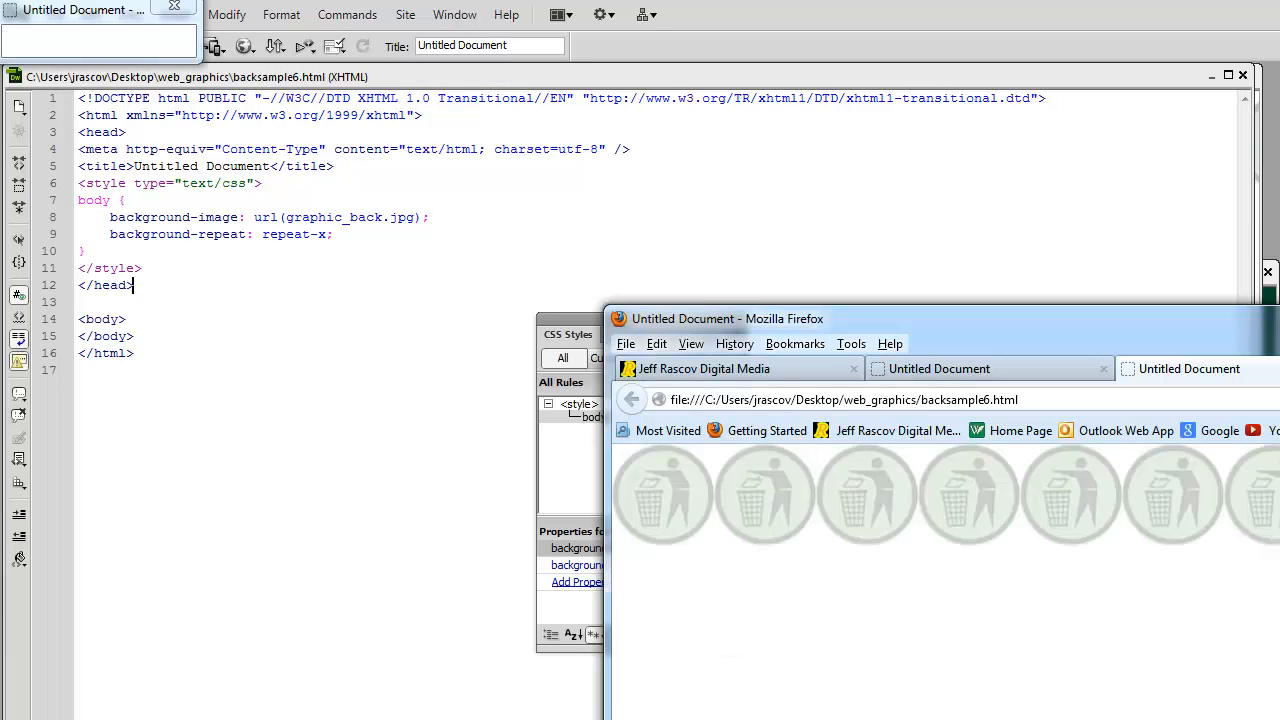
{"action": "left_click_drag", "start_coordinate": [982, 332], "coordinate": [395, 39]}
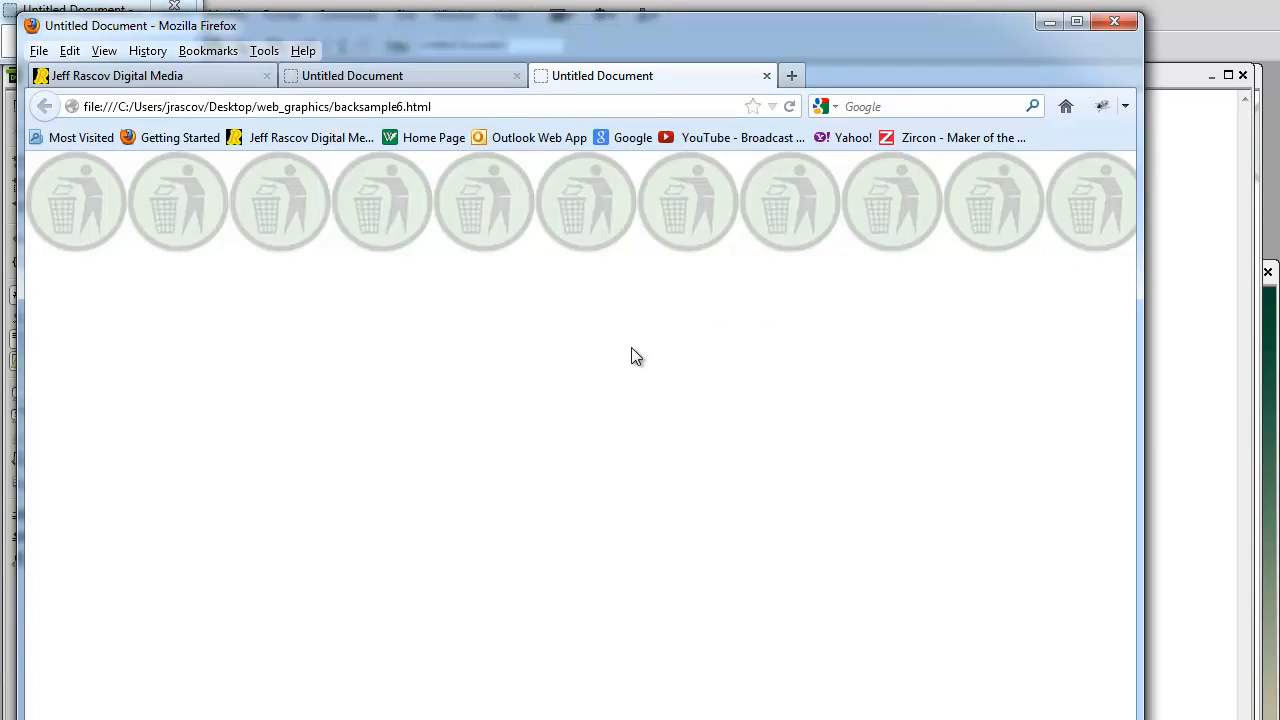
- Close the two Untitled Document preview tabs in Firefox
{"action": "left_click", "coordinate": [766, 76]}
{"action": "left_click", "coordinate": [516, 76]}
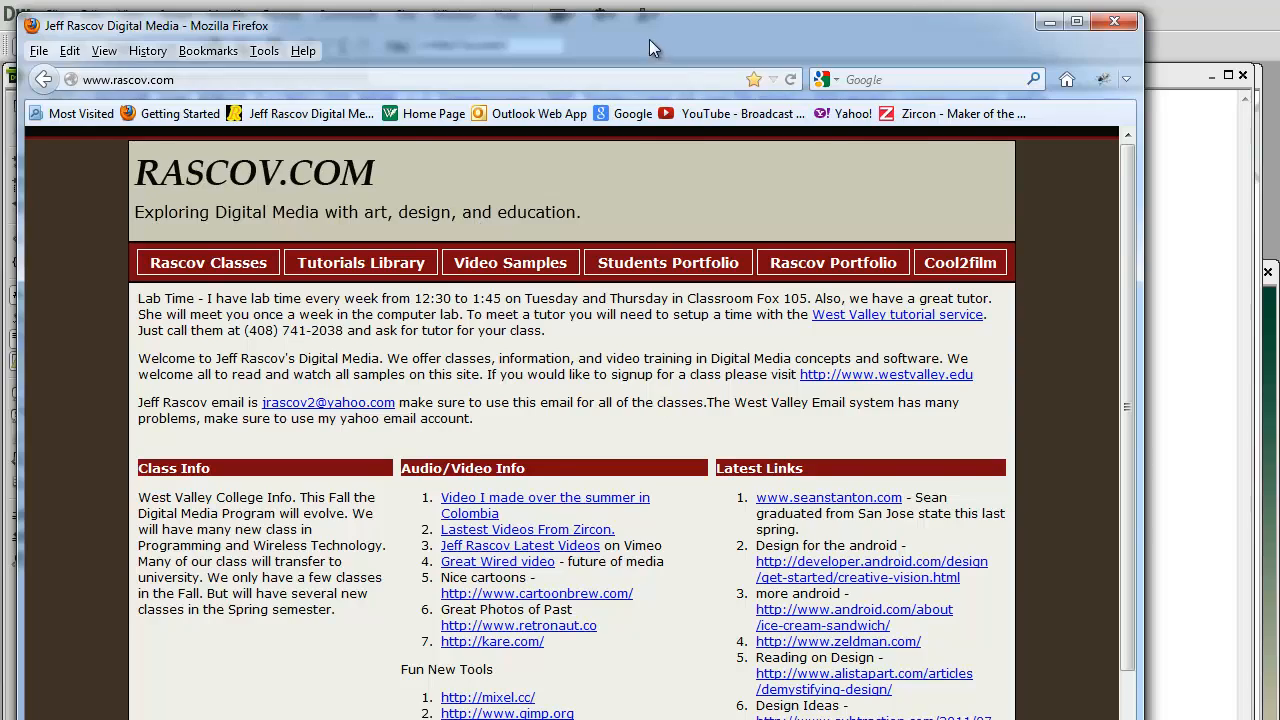
{"action": "mouse_move", "coordinate": [657, 39]}
{"action": "left_mouse_down"}
{"action": "mouse_move", "coordinate": [1147, 345]}
{"action": "mouse_move", "coordinate": [668, 42]}
{"action": "left_mouse_up"}
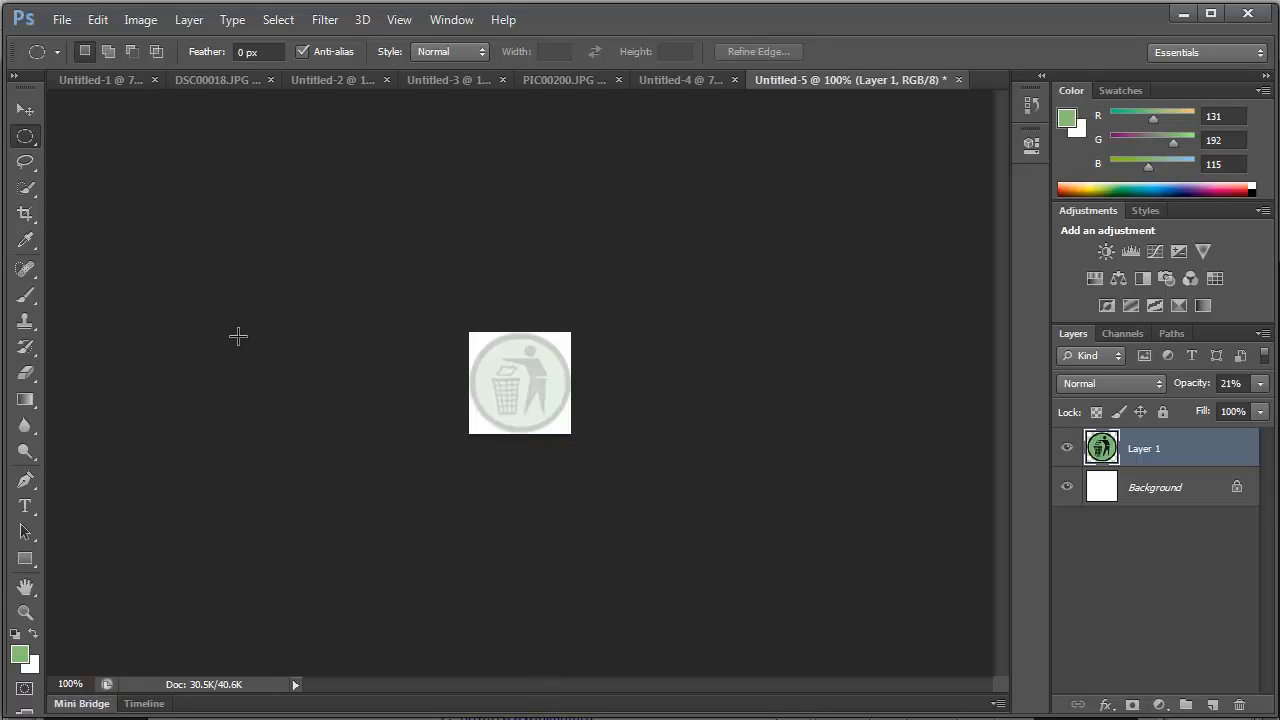
- Switch to Photoshop and look through the open documents, ending on the narrow vertical image Untitled-3
{"action": "left_click", "coordinate": [242, 78]}
{"action": "left_click", "coordinate": [115, 78]}
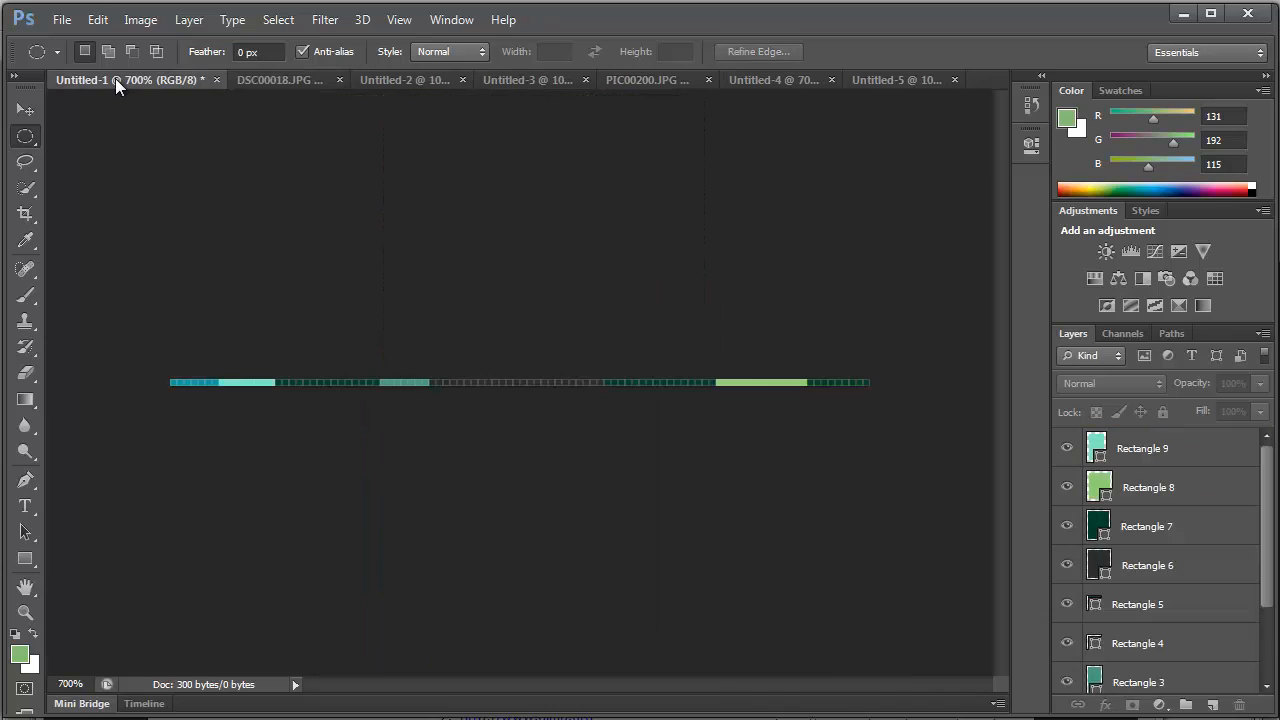
{"action": "left_click", "coordinate": [397, 84]}
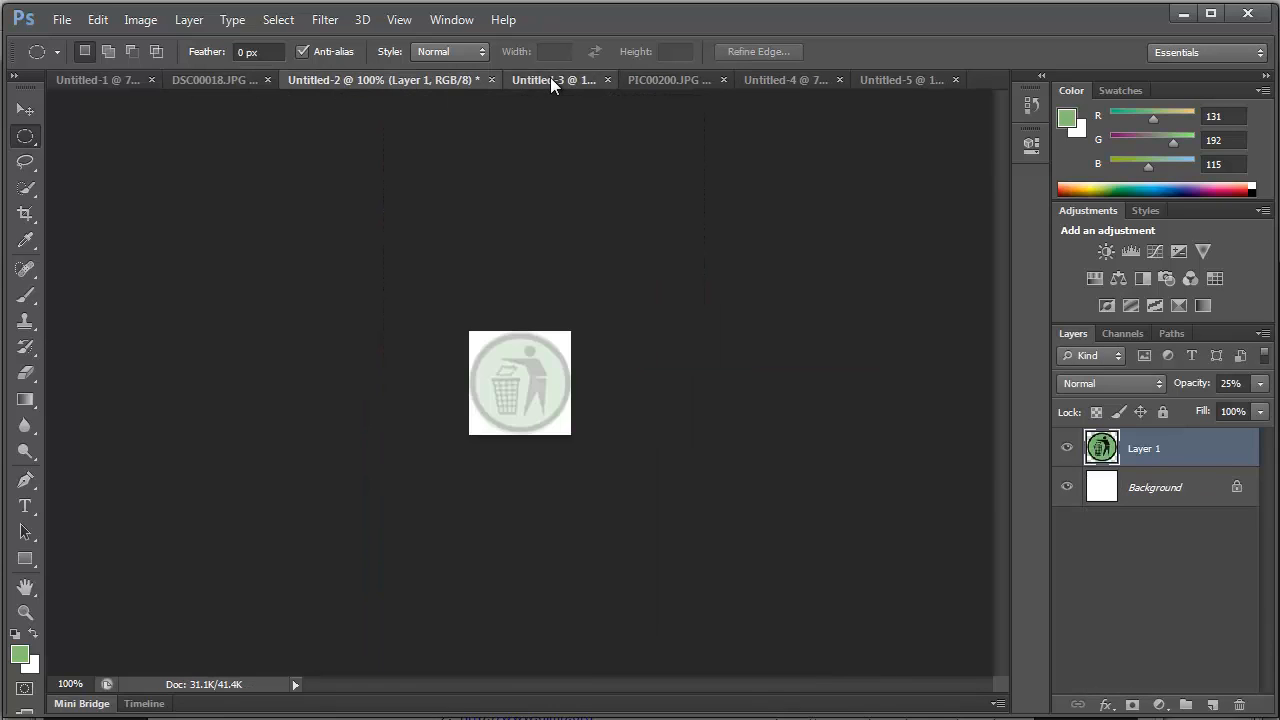
{"action": "left_click", "coordinate": [550, 79]}
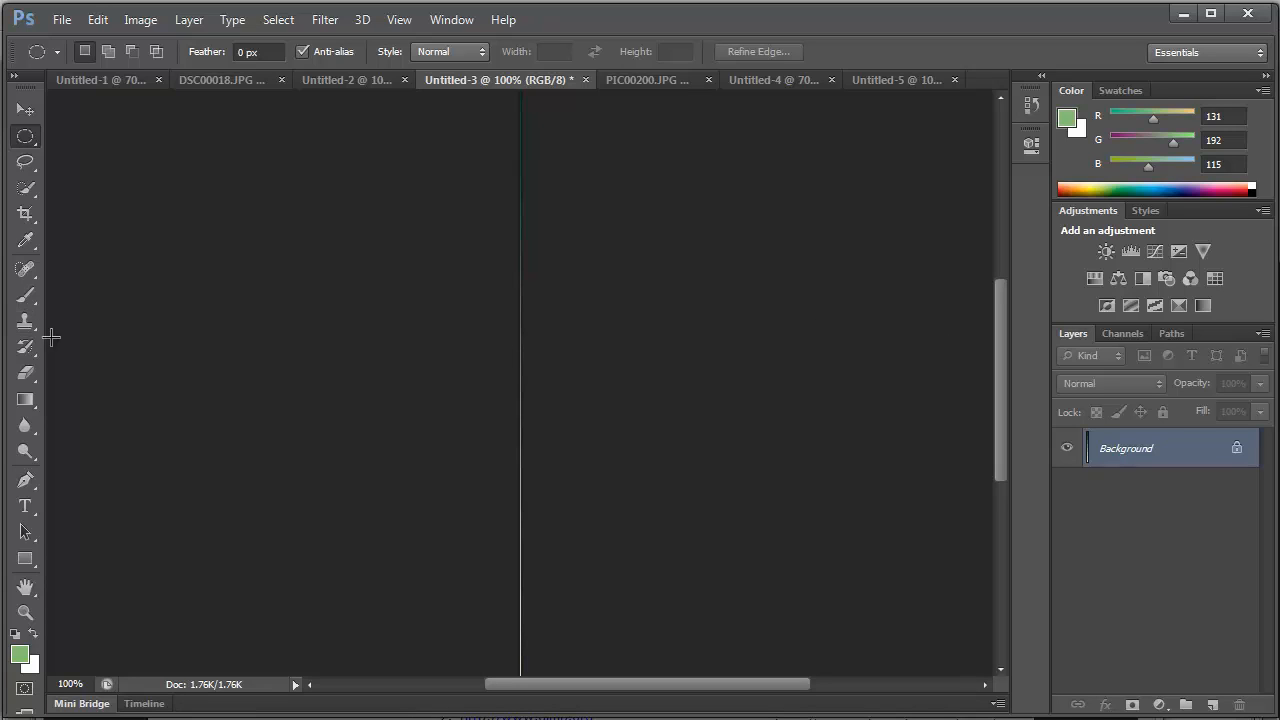
- Create a new blank document 1 pixel wide and 600 pixels high at 72 pixels/inch
{"action": "left_click", "coordinate": [61, 19]}
{"action": "left_click", "coordinate": [100, 42]}
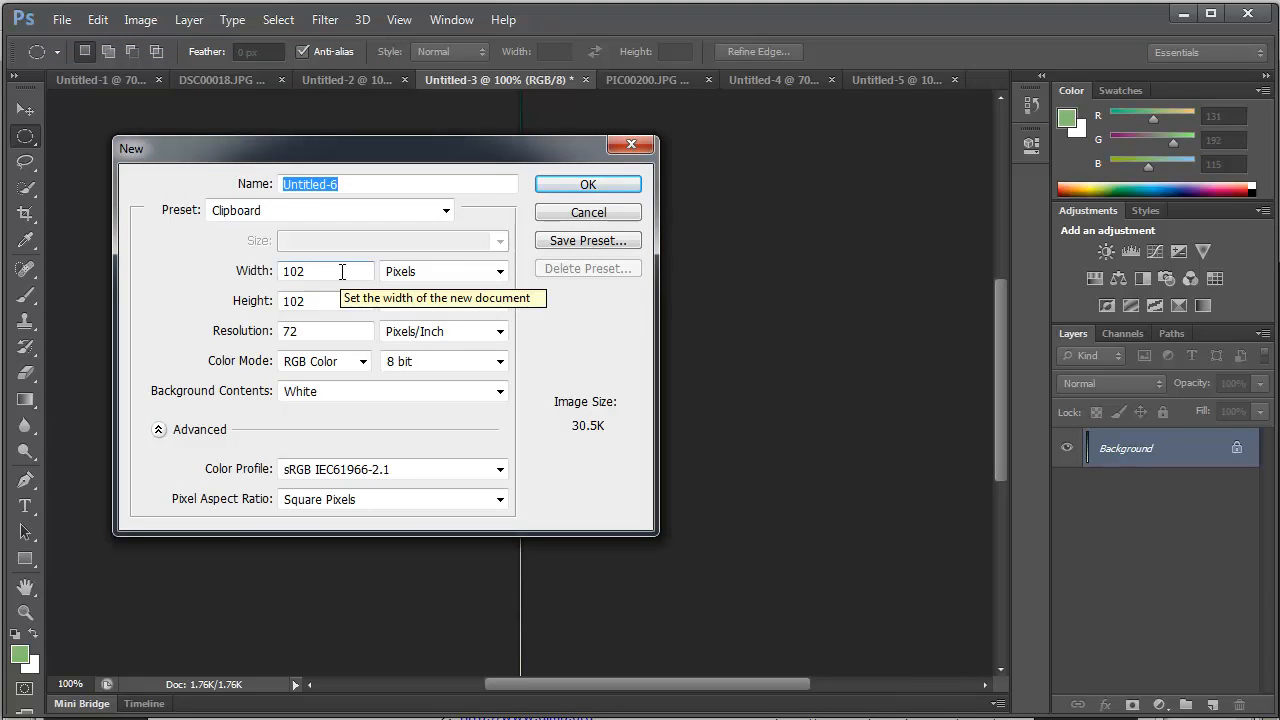
{"action": "double_click", "coordinate": [342, 271]}
{"action": "type", "text": "1"}
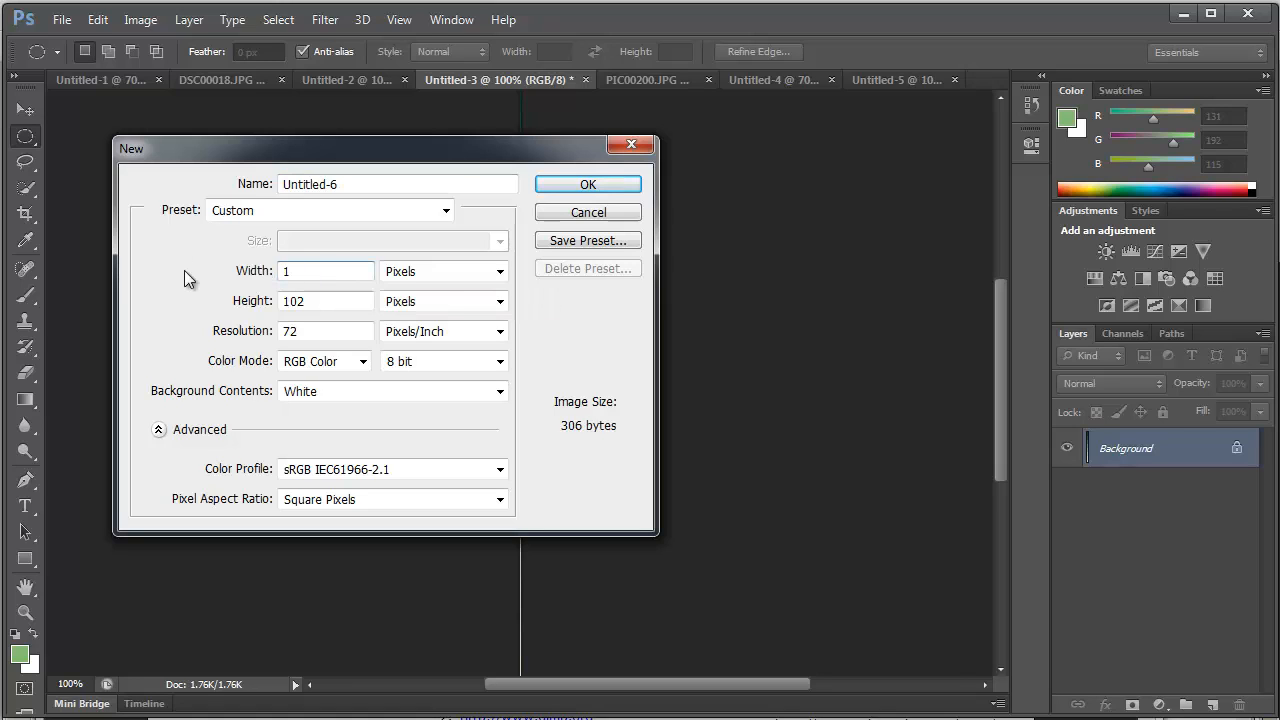
{"action": "double_click", "coordinate": [323, 300]}
{"action": "type", "text": "600"}
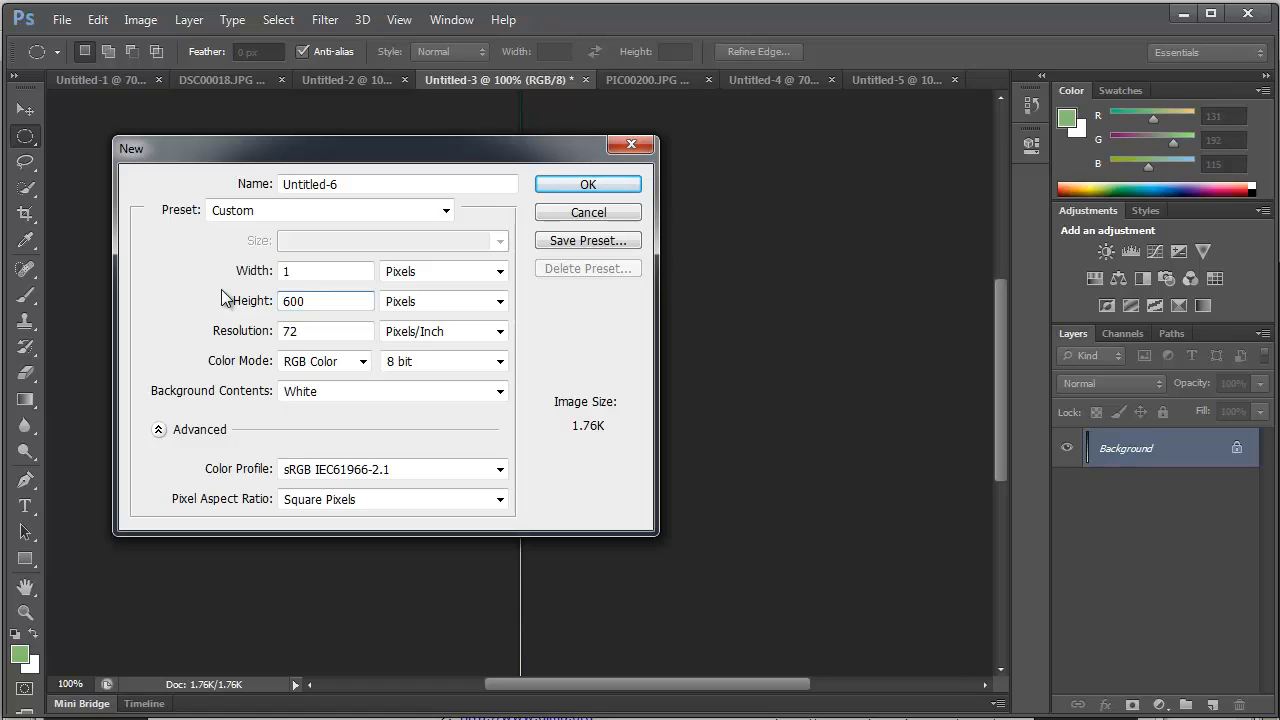
{"action": "double_click", "coordinate": [290, 271]}
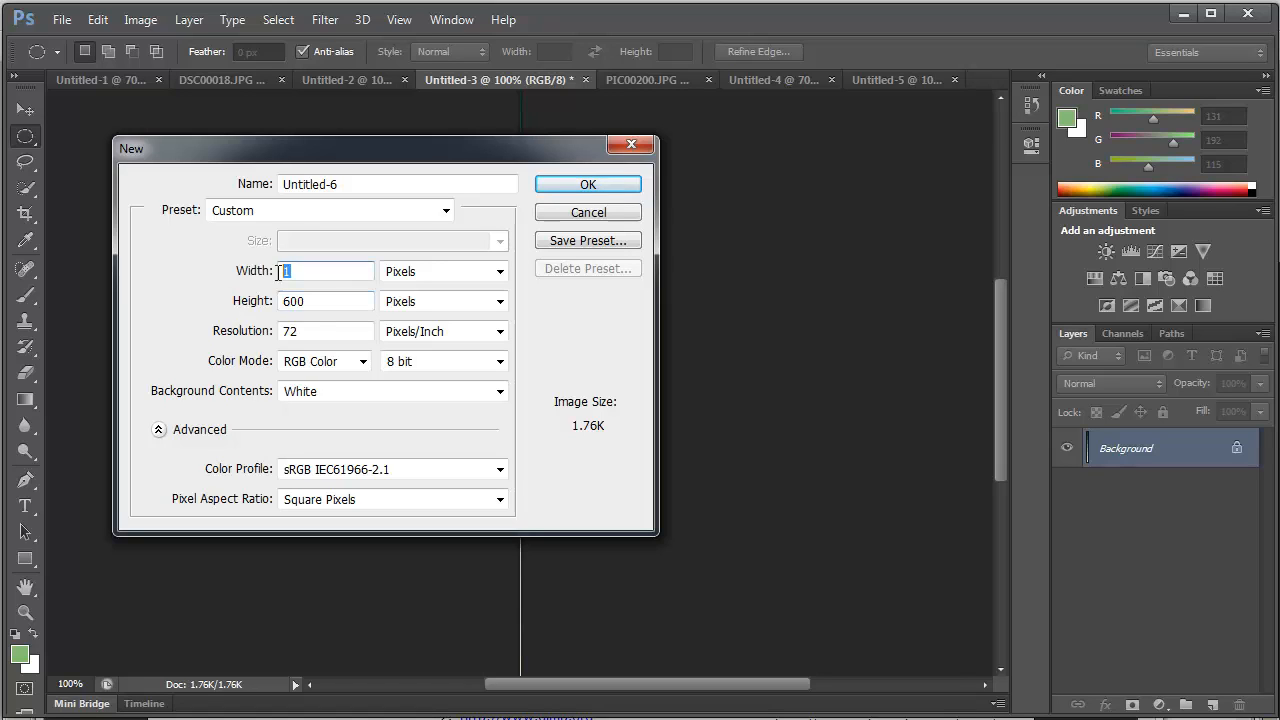
{"action": "double_click", "coordinate": [318, 301]}
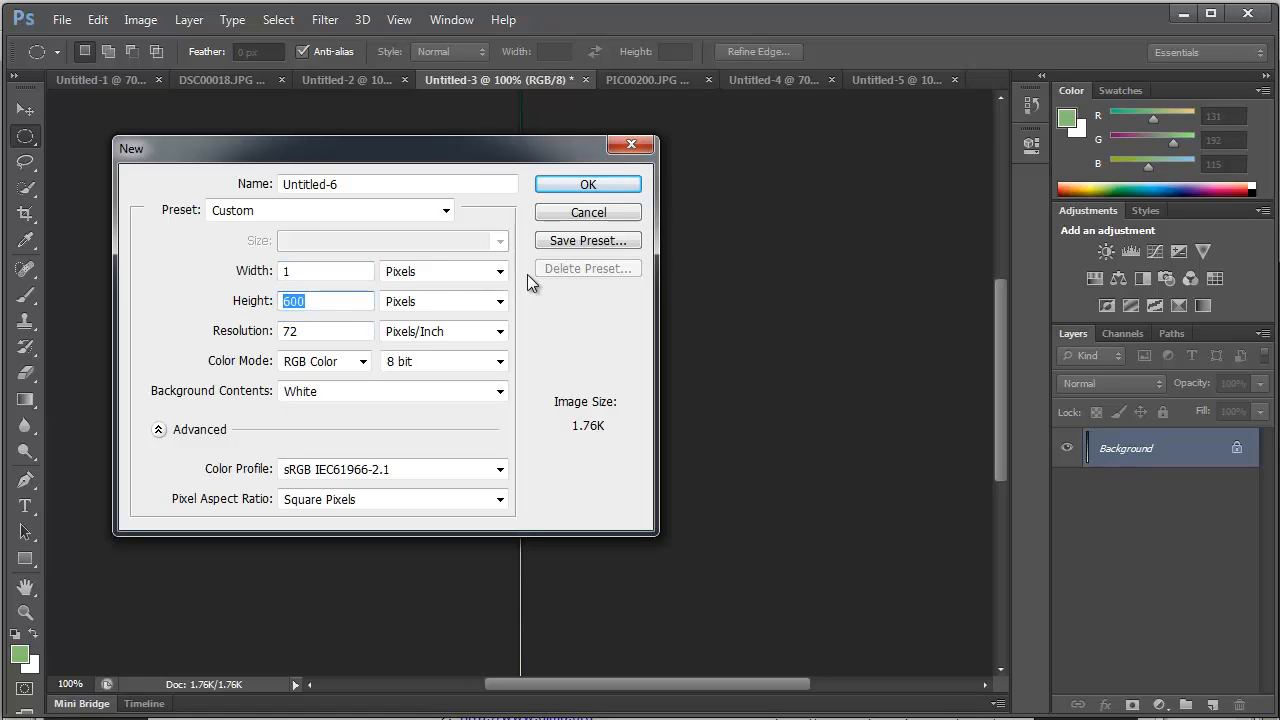
{"action": "left_click", "coordinate": [588, 184]}
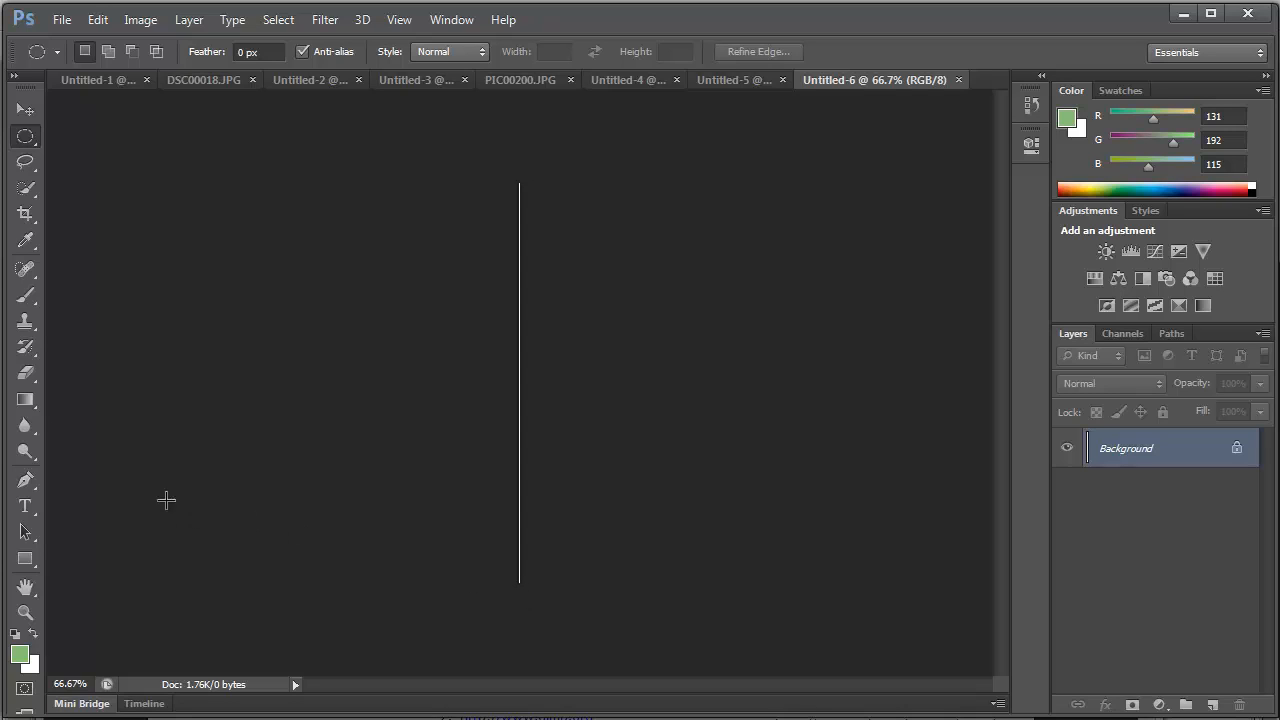
- Activate the Gradient tool and choose the Foreground to Background preset in the Gradient Editor
{"action": "left_click", "coordinate": [27, 401]}
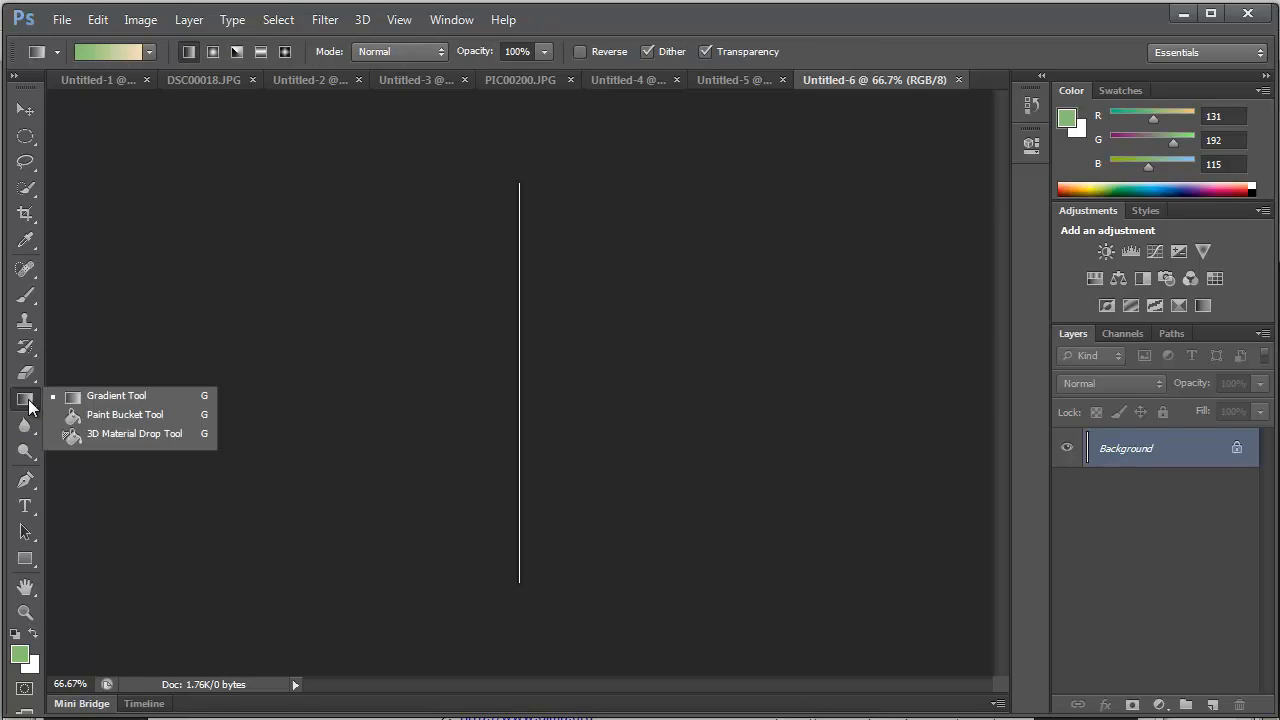
{"action": "left_click", "coordinate": [113, 415]}
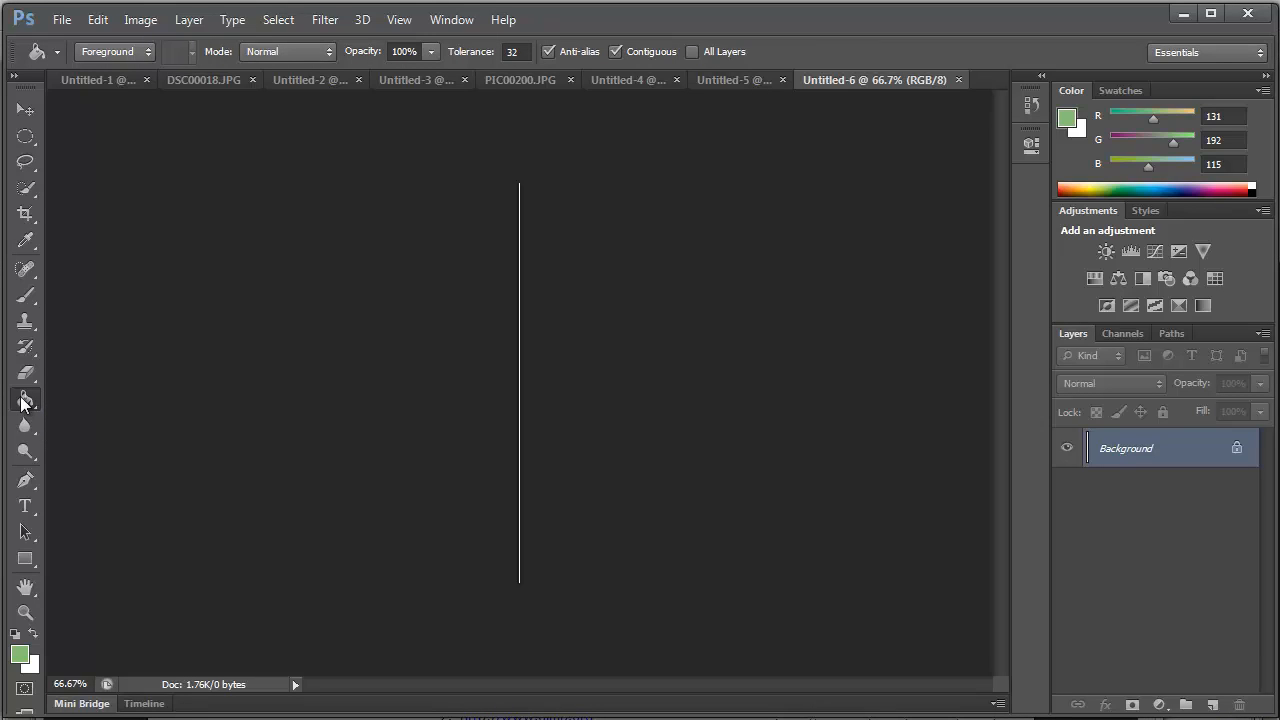
{"action": "left_click", "coordinate": [25, 401]}
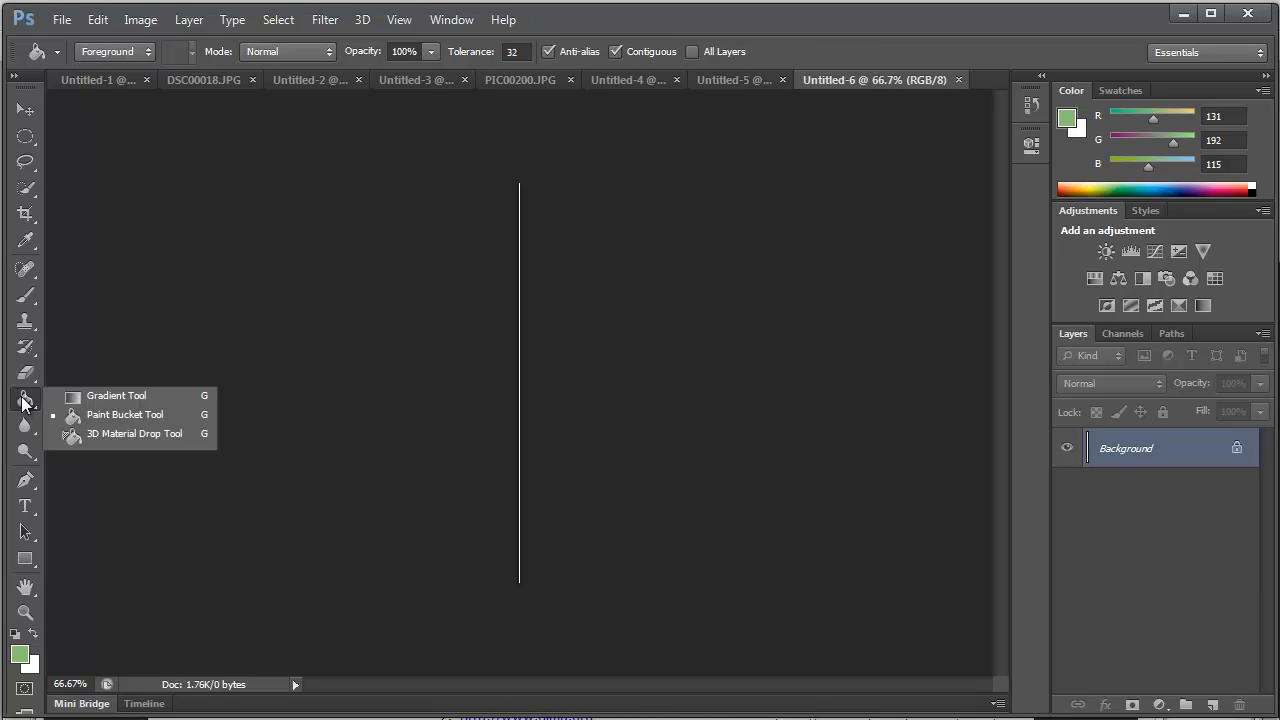
{"action": "left_click", "coordinate": [97, 397]}
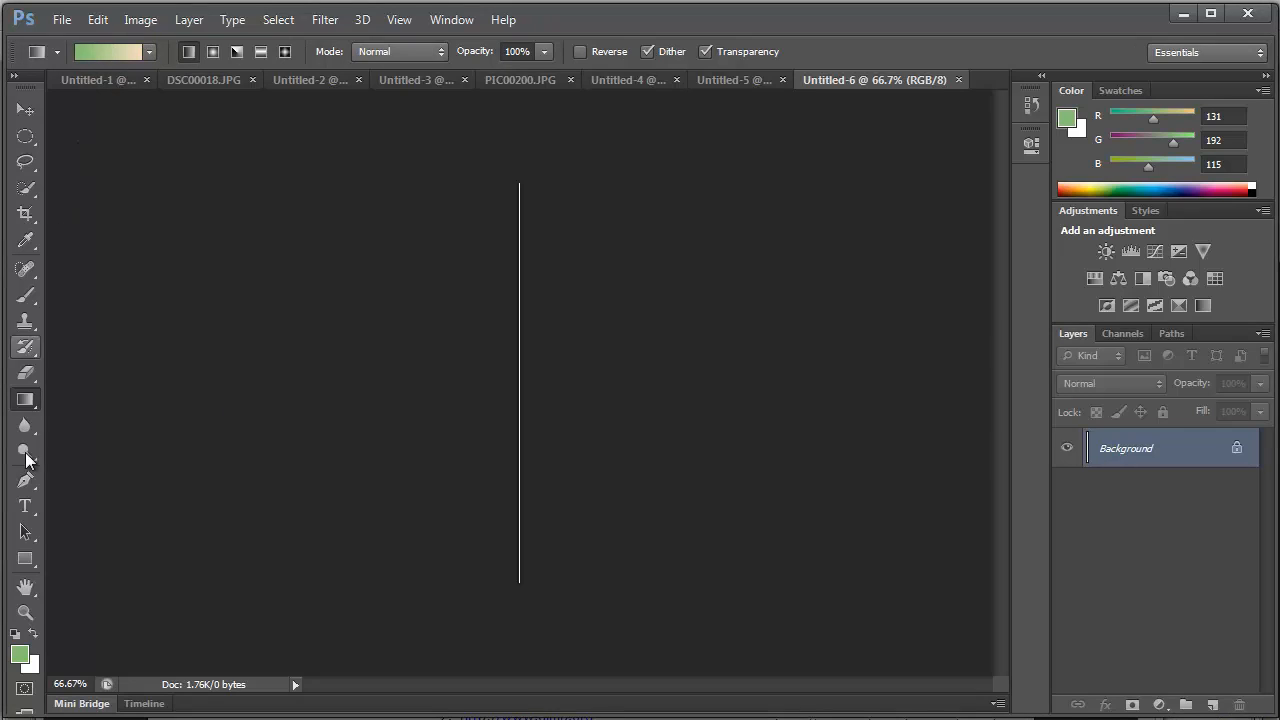
{"action": "left_click", "coordinate": [116, 51]}
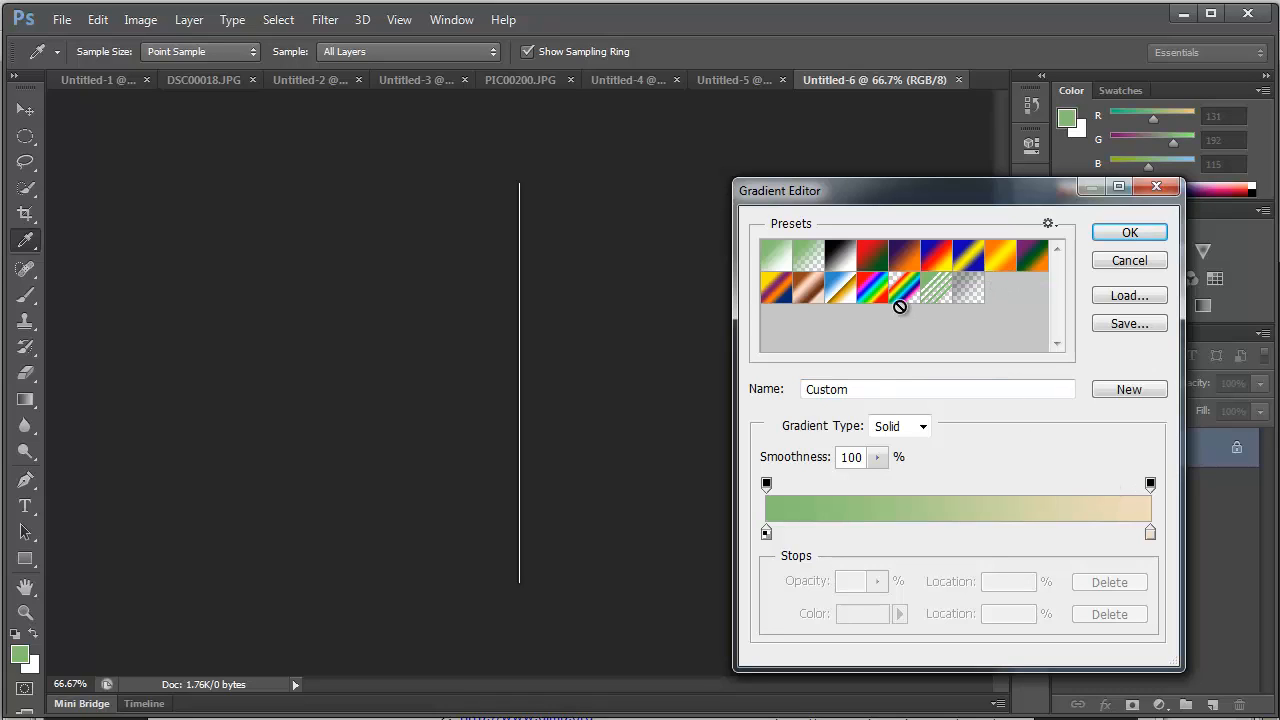
{"action": "left_click", "coordinate": [772, 262]}
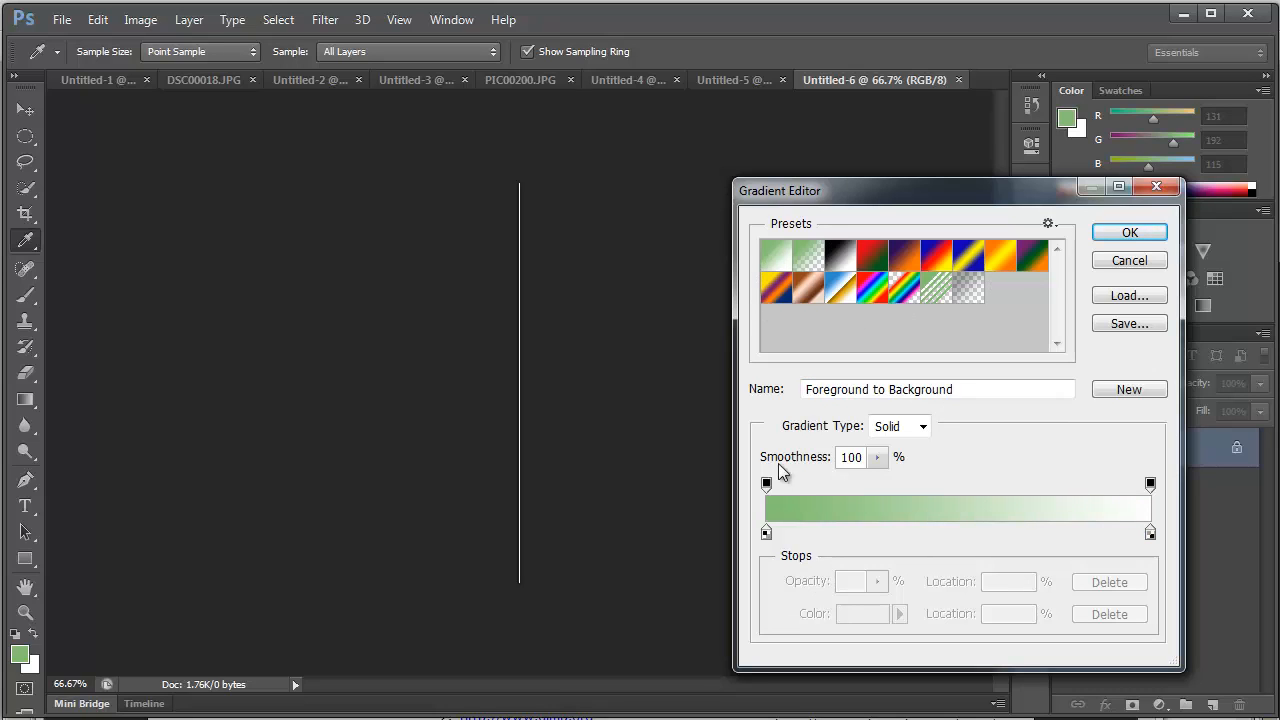
{"action": "left_click_drag", "start_coordinate": [853, 189], "coordinate": [707, 141]}
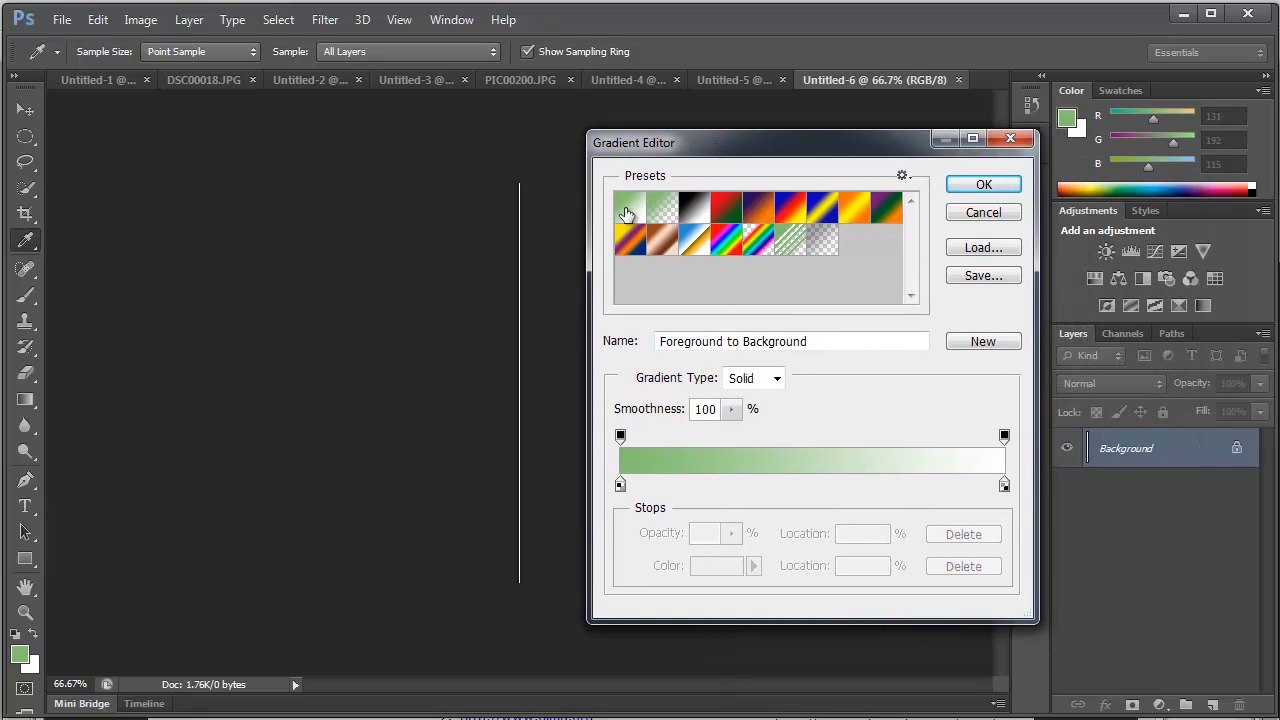
{"action": "left_click", "coordinate": [1005, 437]}
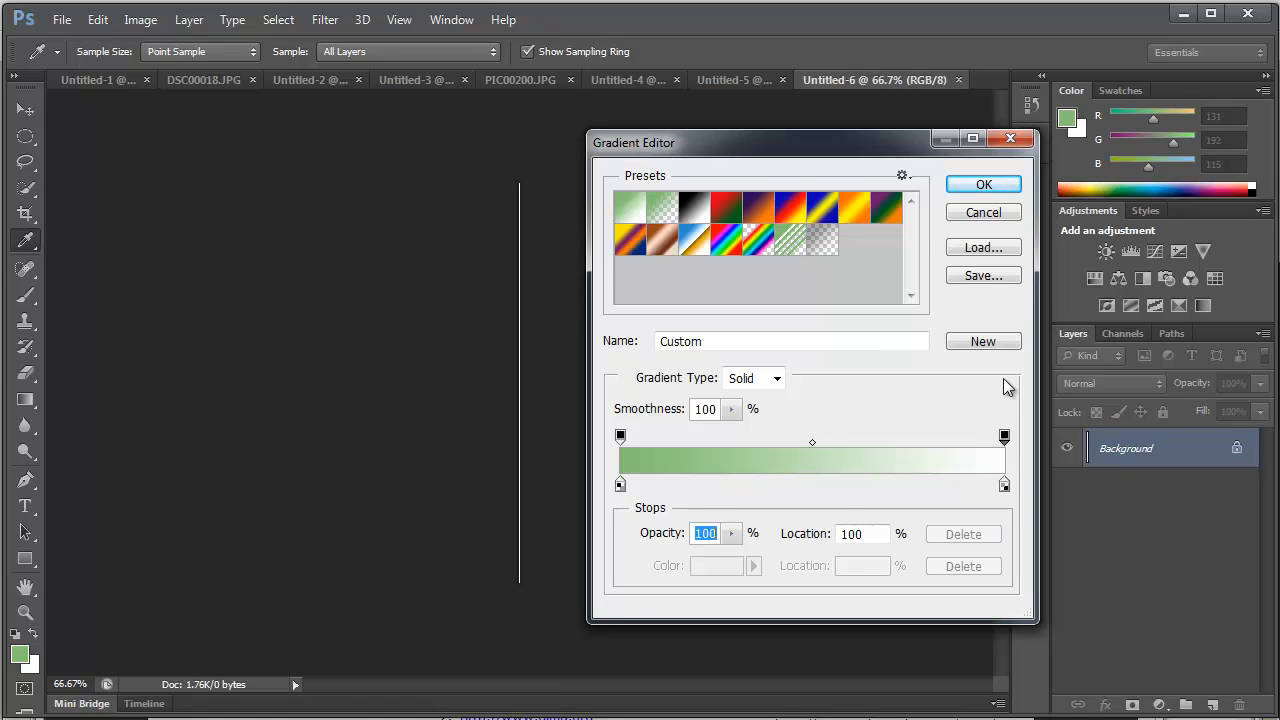
{"action": "left_click_drag", "start_coordinate": [866, 149], "coordinate": [463, 149]}
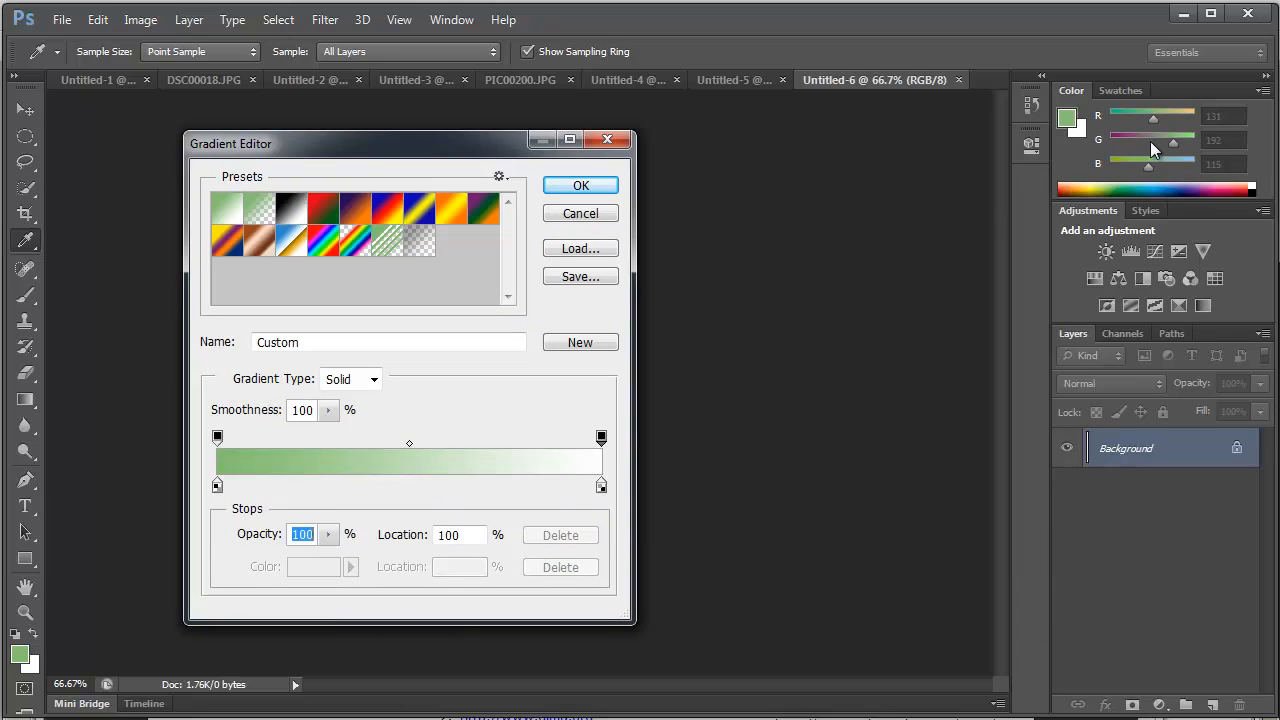
{"action": "type", "text": "27"}
{"action": "left_click", "coordinate": [1079, 194]}
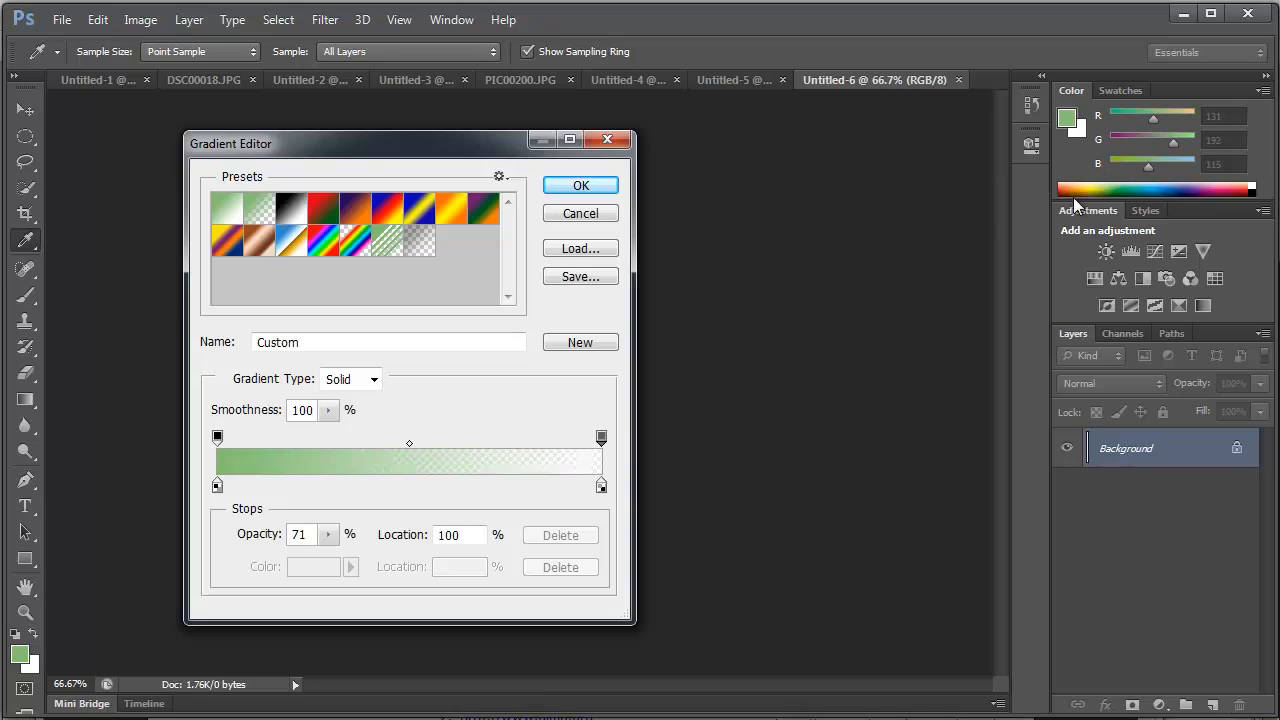
{"action": "left_click", "coordinate": [1103, 192]}
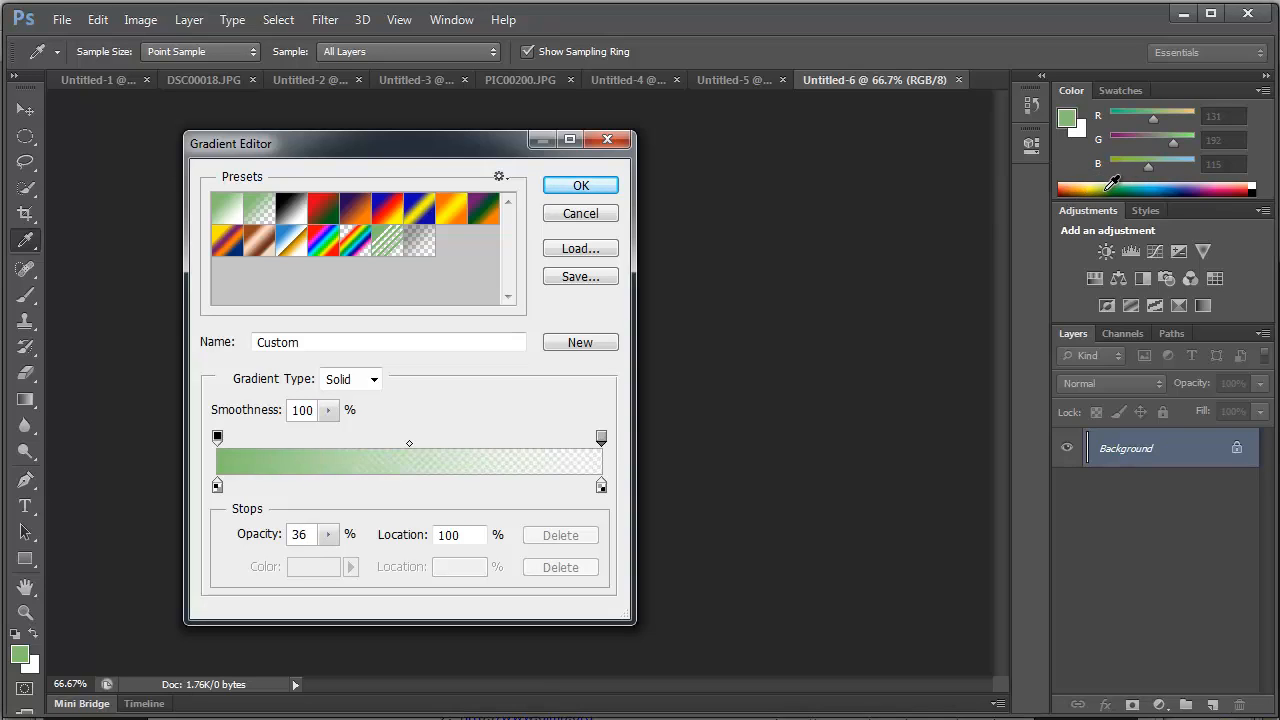
{"action": "left_click", "coordinate": [603, 438]}
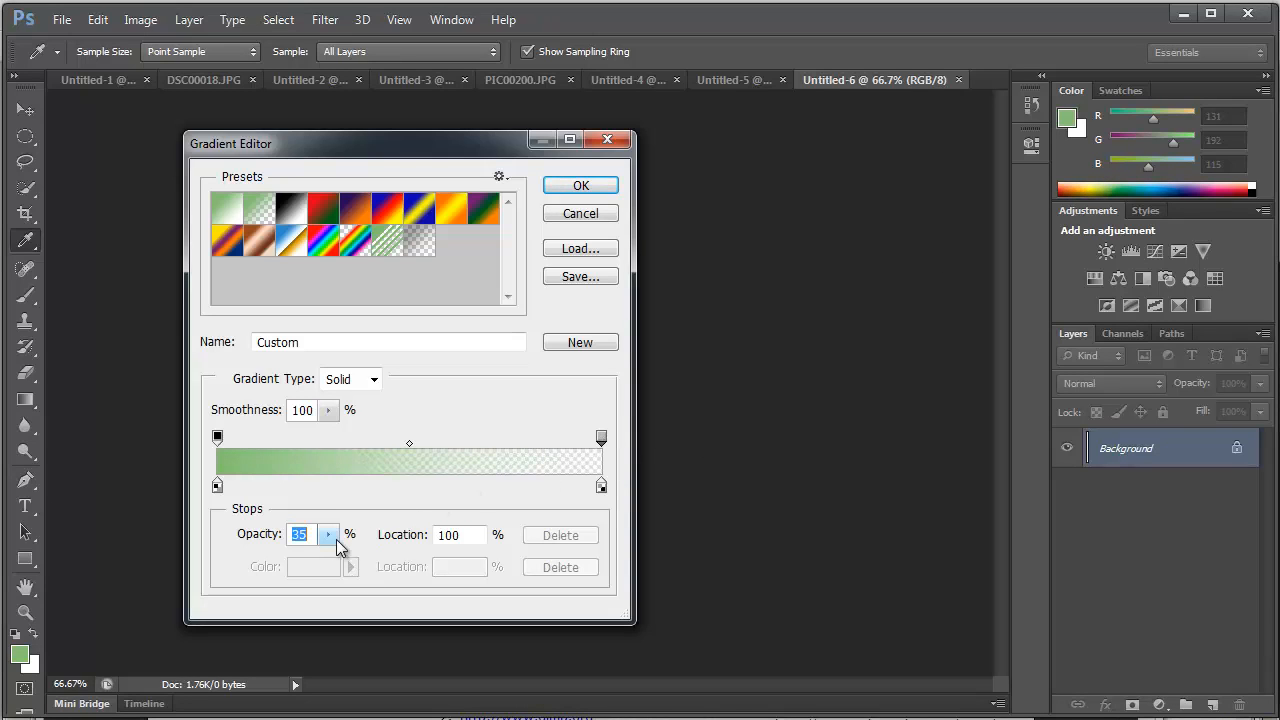
{"action": "left_click", "coordinate": [336, 539]}
{"action": "left_click_drag", "start_coordinate": [327, 560], "coordinate": [480, 551]}
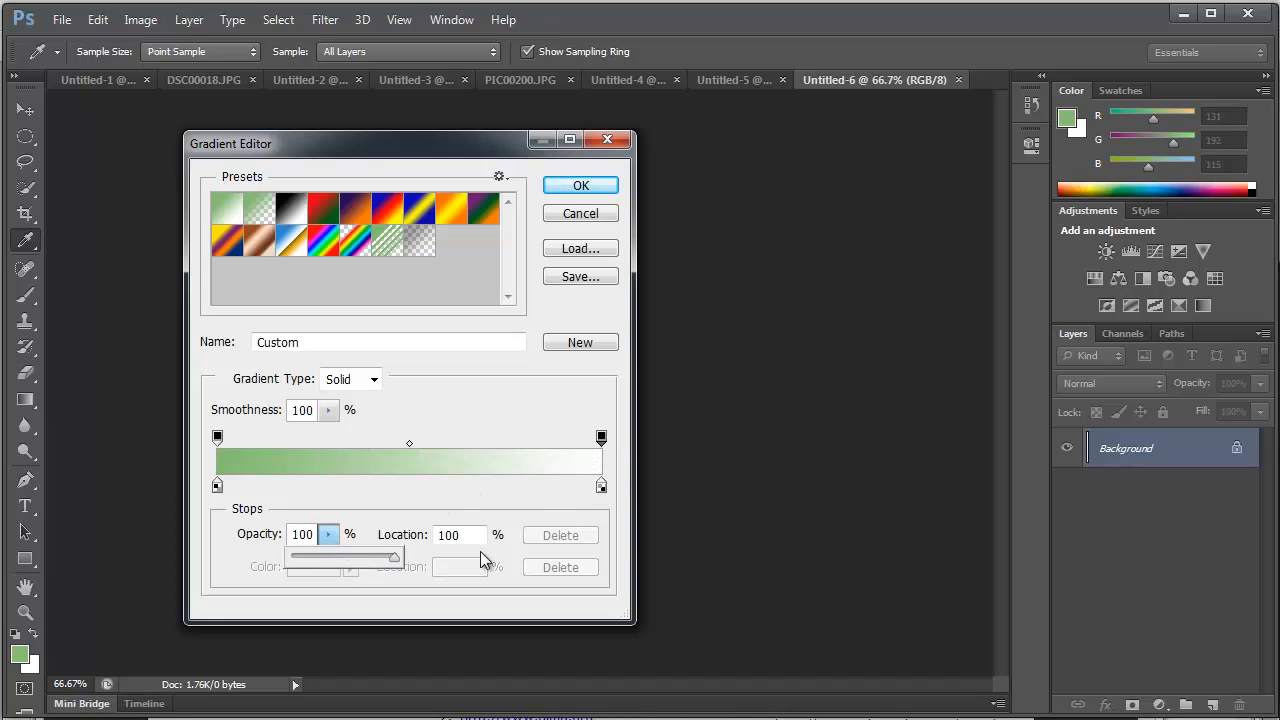
- Change the gradient's end color stop from the Color Picker to the light peach f0d8bb
{"action": "left_click", "coordinate": [600, 487]}
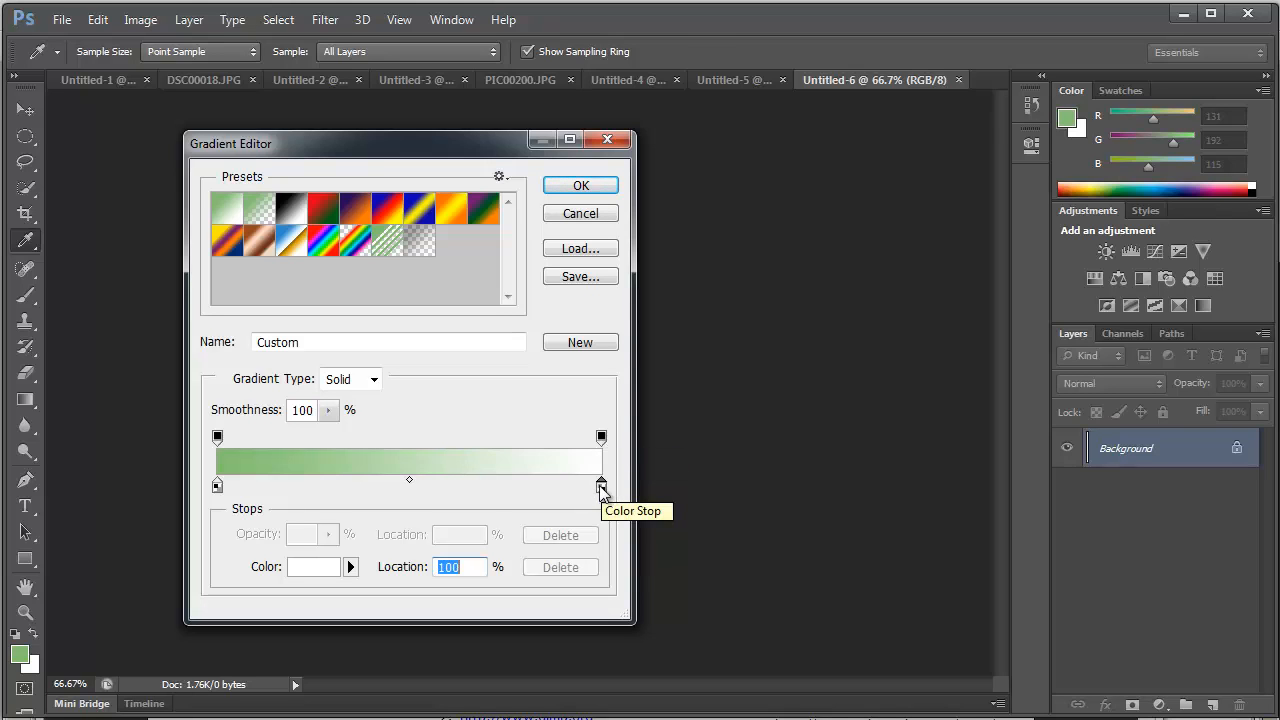
{"action": "double_click", "coordinate": [601, 487]}
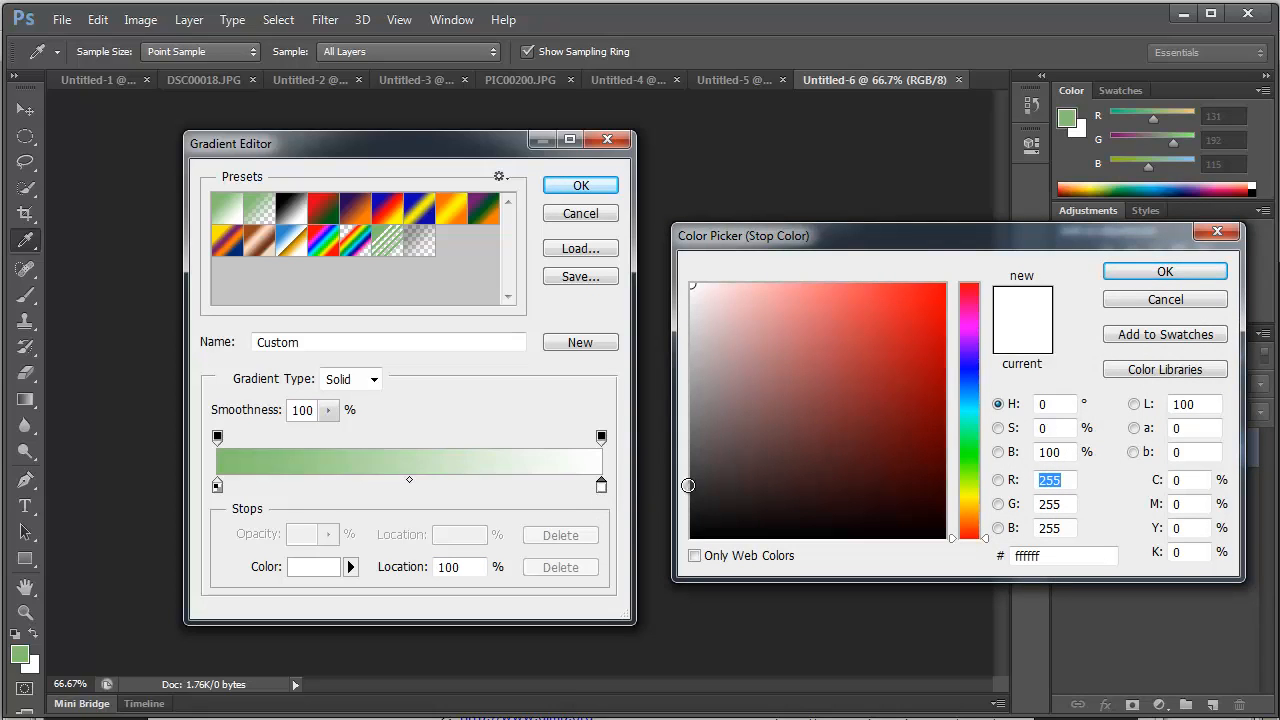
{"action": "mouse_move", "coordinate": [966, 522]}
{"action": "left_mouse_down"}
{"action": "mouse_move", "coordinate": [971, 502]}
{"action": "mouse_move", "coordinate": [972, 514]}
{"action": "left_mouse_up"}
{"action": "left_click_drag", "start_coordinate": [876, 300], "coordinate": [792, 291]}
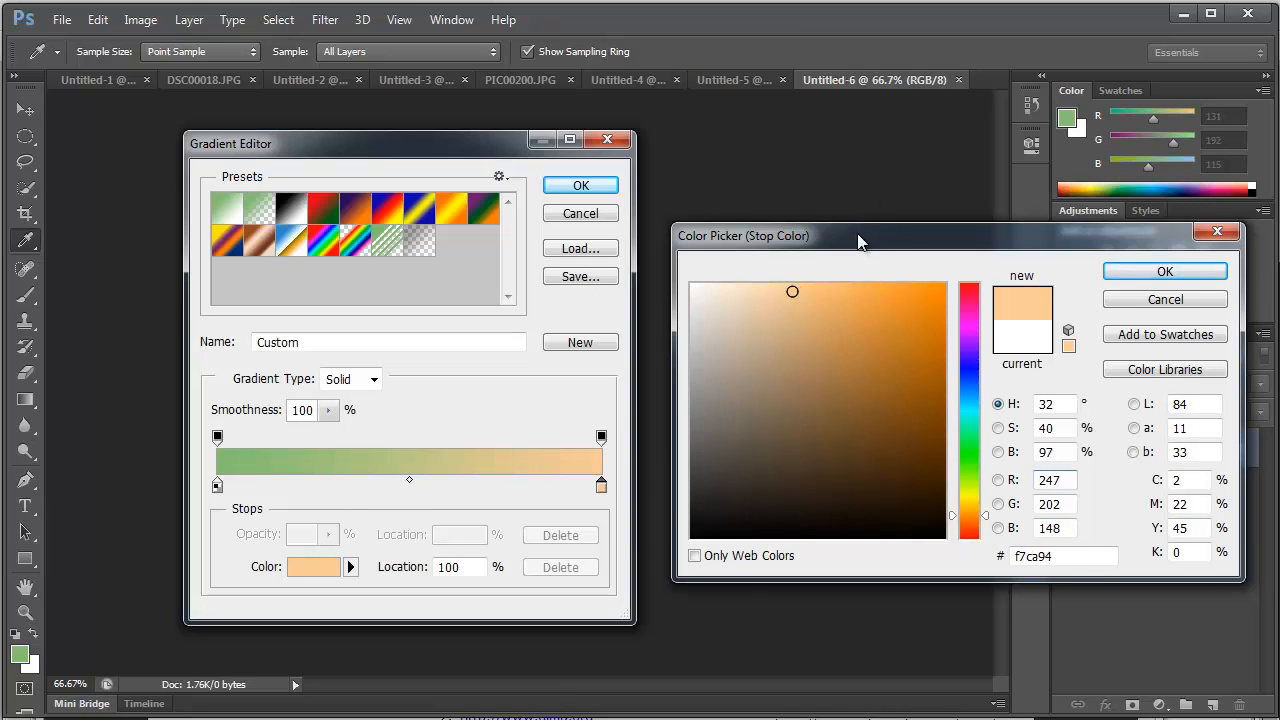
{"action": "left_click_drag", "start_coordinate": [858, 241], "coordinate": [784, 171]}
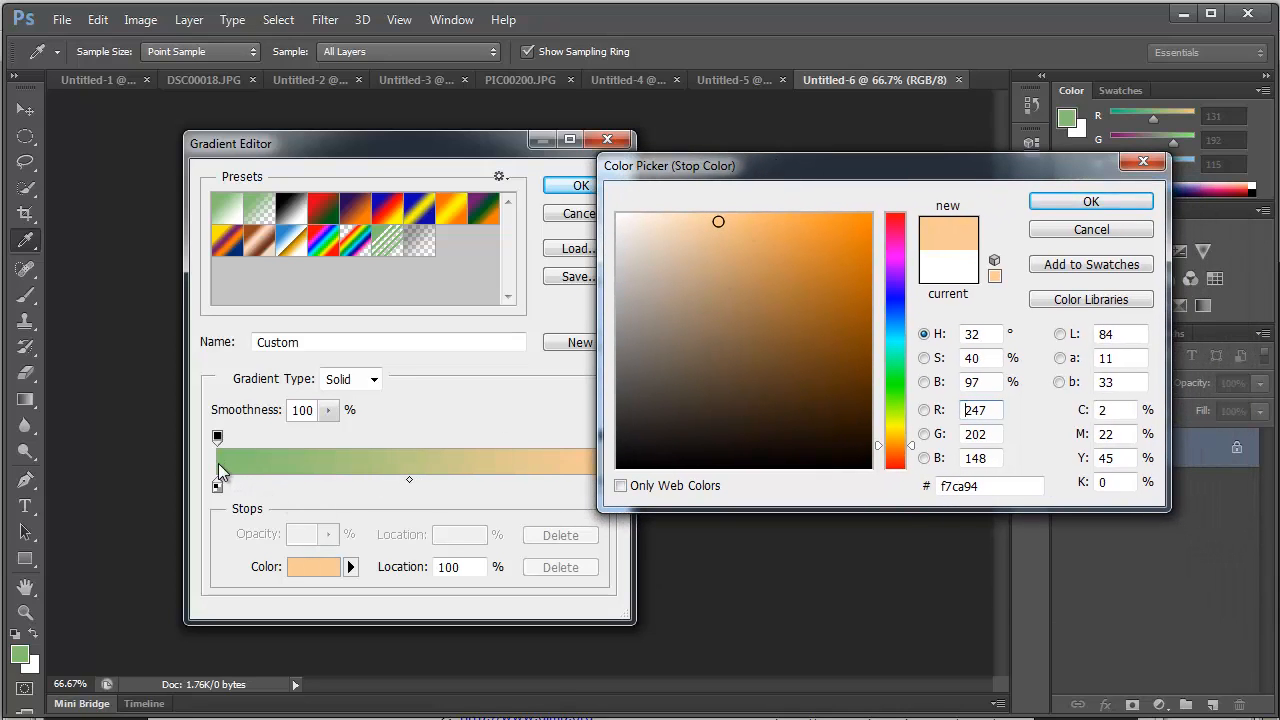
{"action": "left_click", "coordinate": [667, 228]}
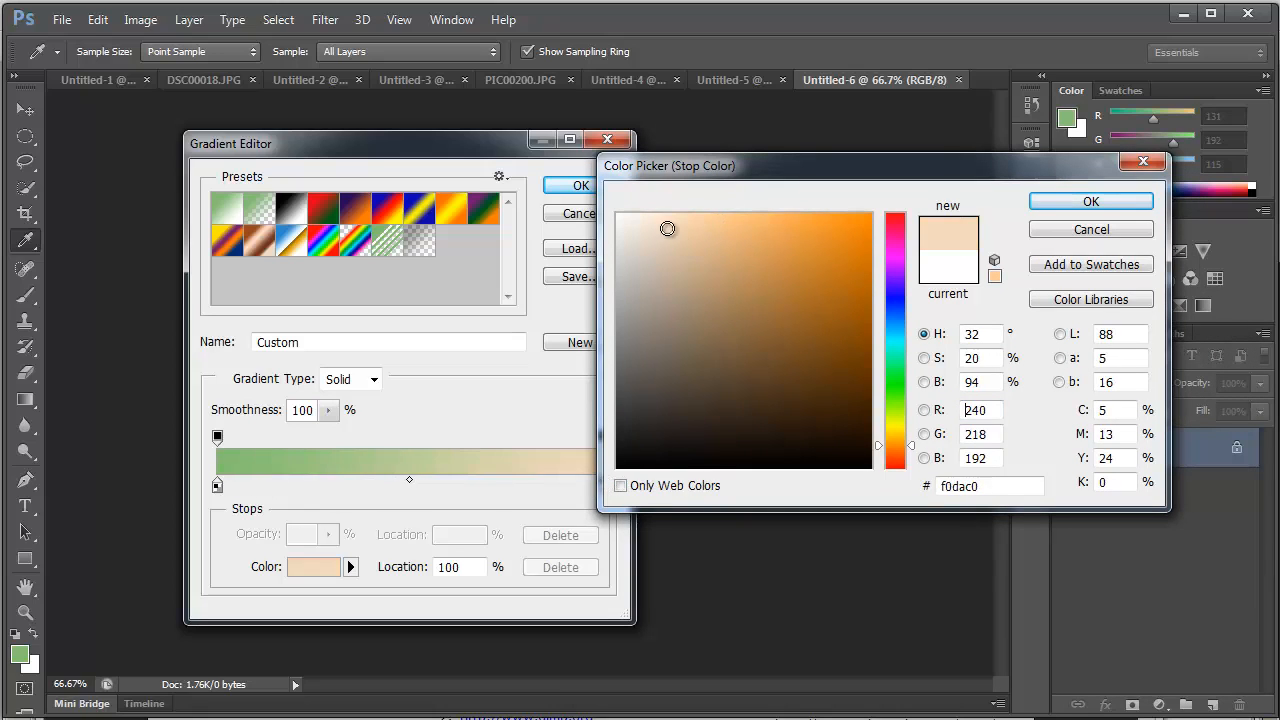
{"action": "left_click_drag", "start_coordinate": [667, 228], "coordinate": [672, 228]}
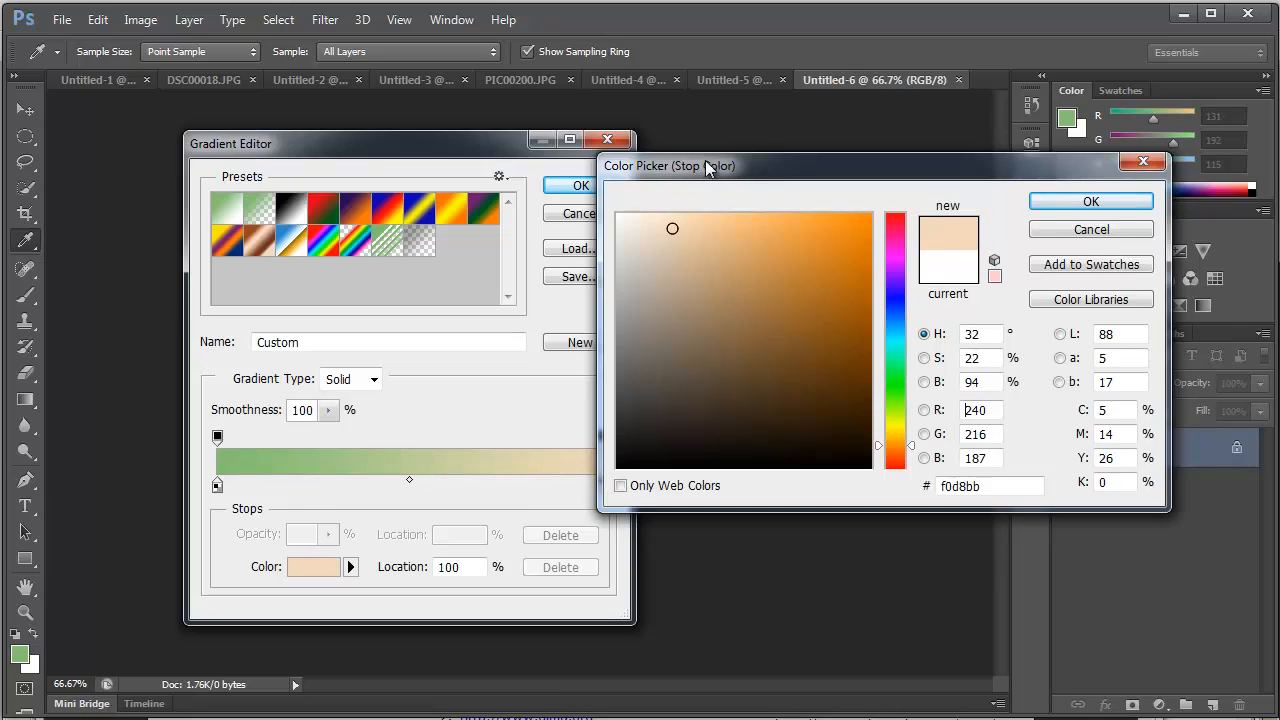
{"action": "left_click_drag", "start_coordinate": [703, 165], "coordinate": [773, 123]}
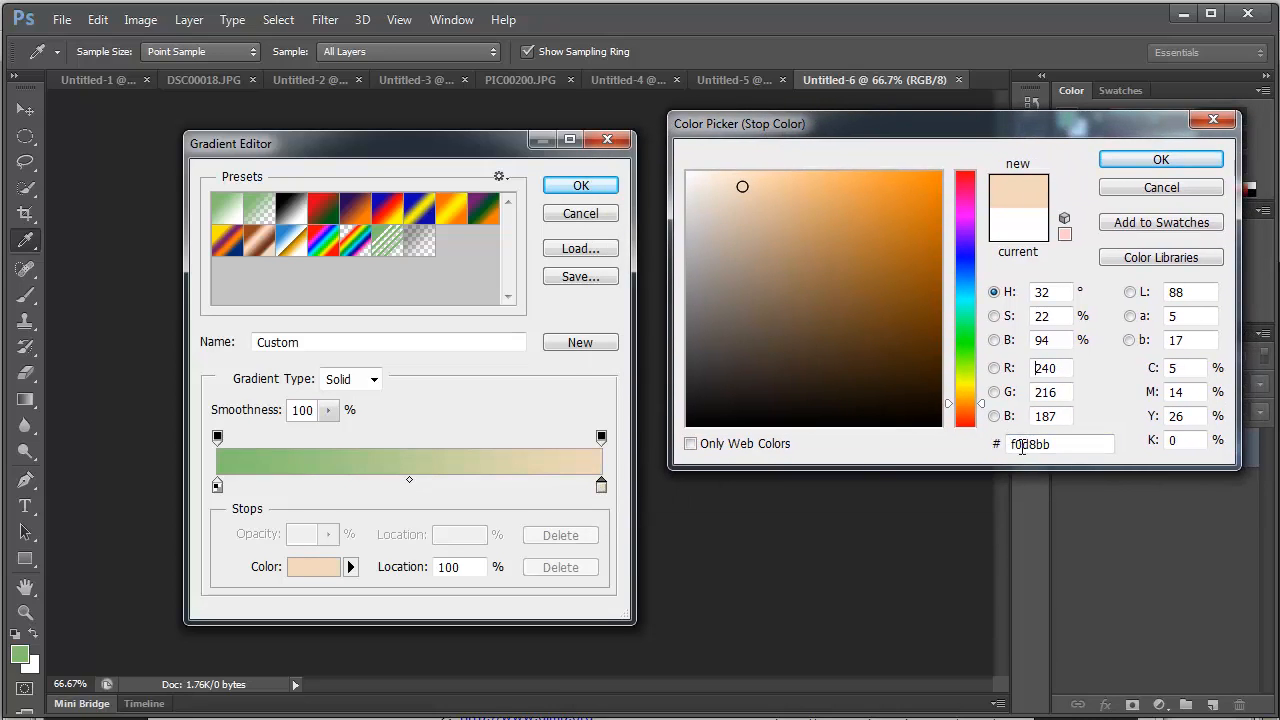
- Select the peach stop color's hex code, then accept the stop color and the edited gradient
{"action": "double_click", "coordinate": [1070, 447]}
{"action": "left_click", "coordinate": [1077, 452]}
{"action": "left_click_drag", "start_coordinate": [1078, 444], "coordinate": [975, 446]}
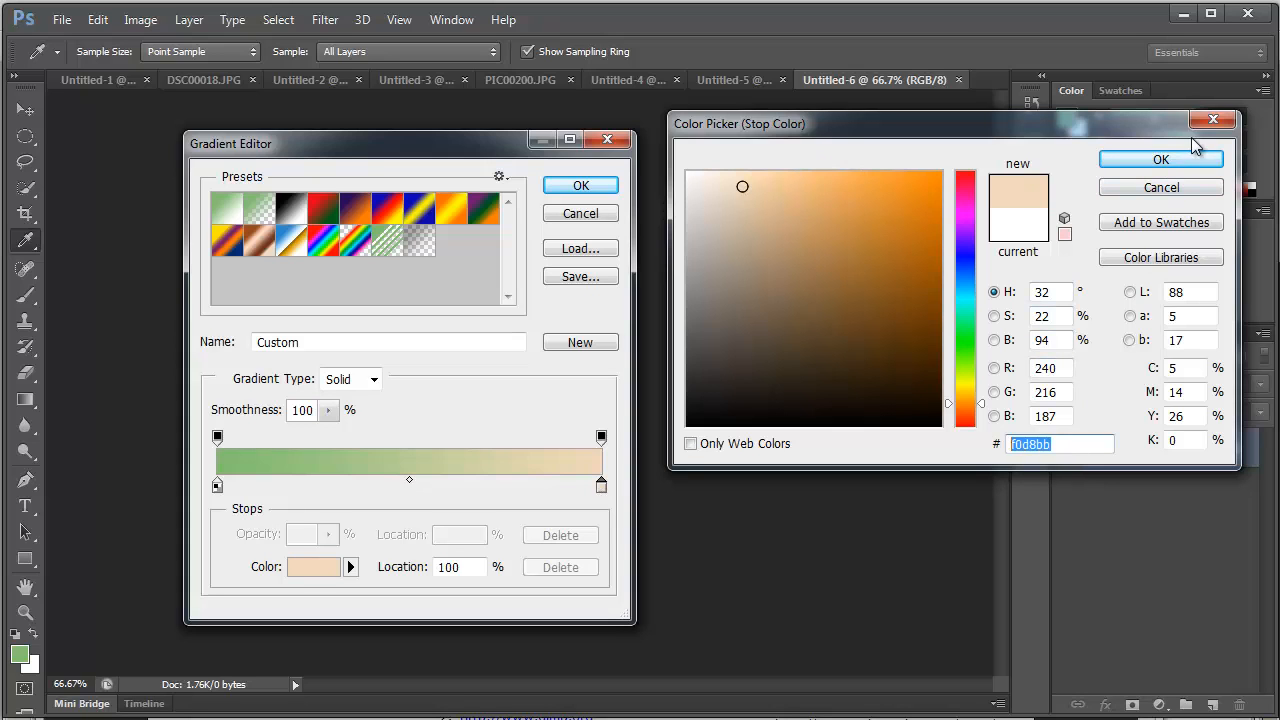
{"action": "left_click", "coordinate": [1178, 166]}
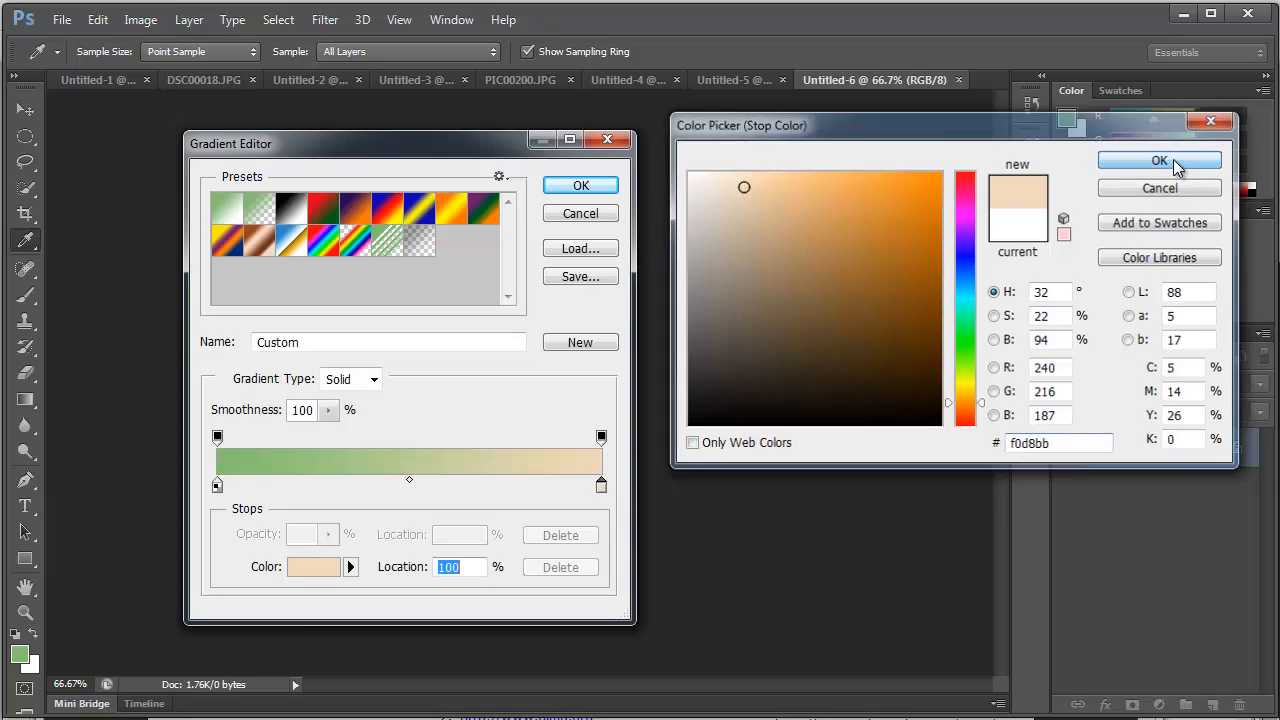
{"action": "left_click", "coordinate": [582, 187]}
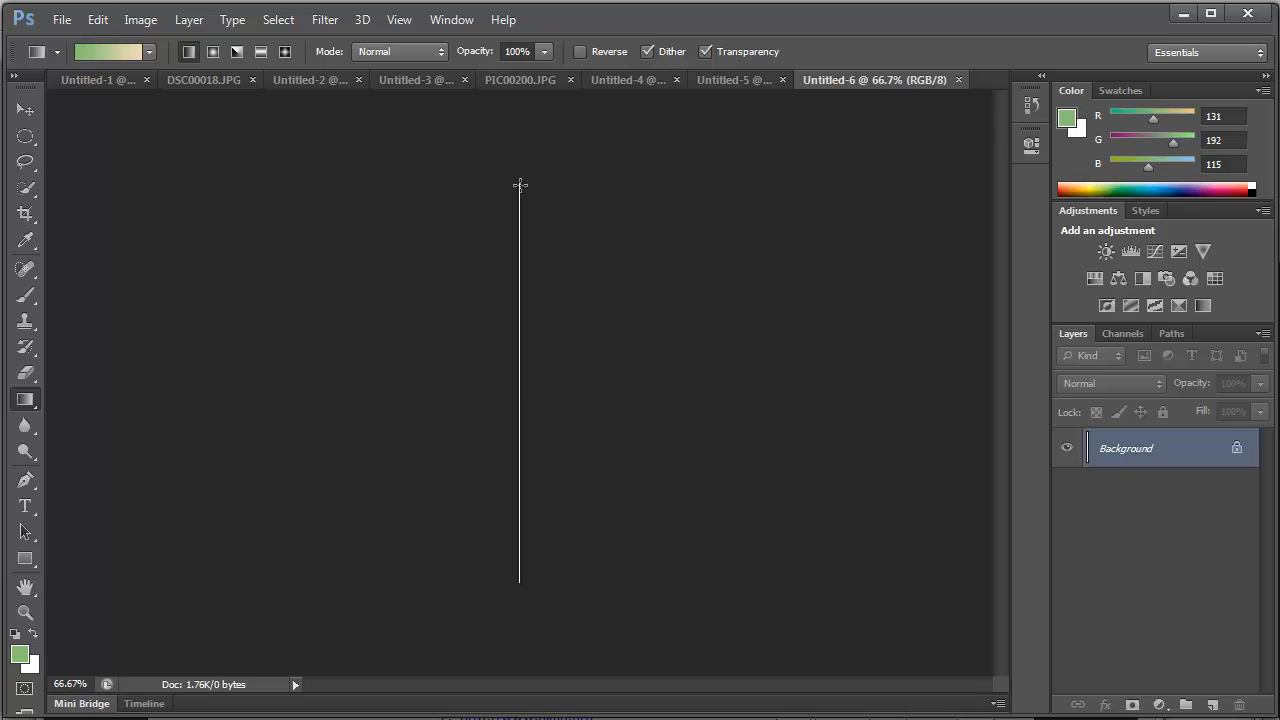
- Fill the 1-pixel-wide image with the linear green-to-peach gradient, drawn from its top to its bottom
{"action": "key", "text": "ctrl+plus"}
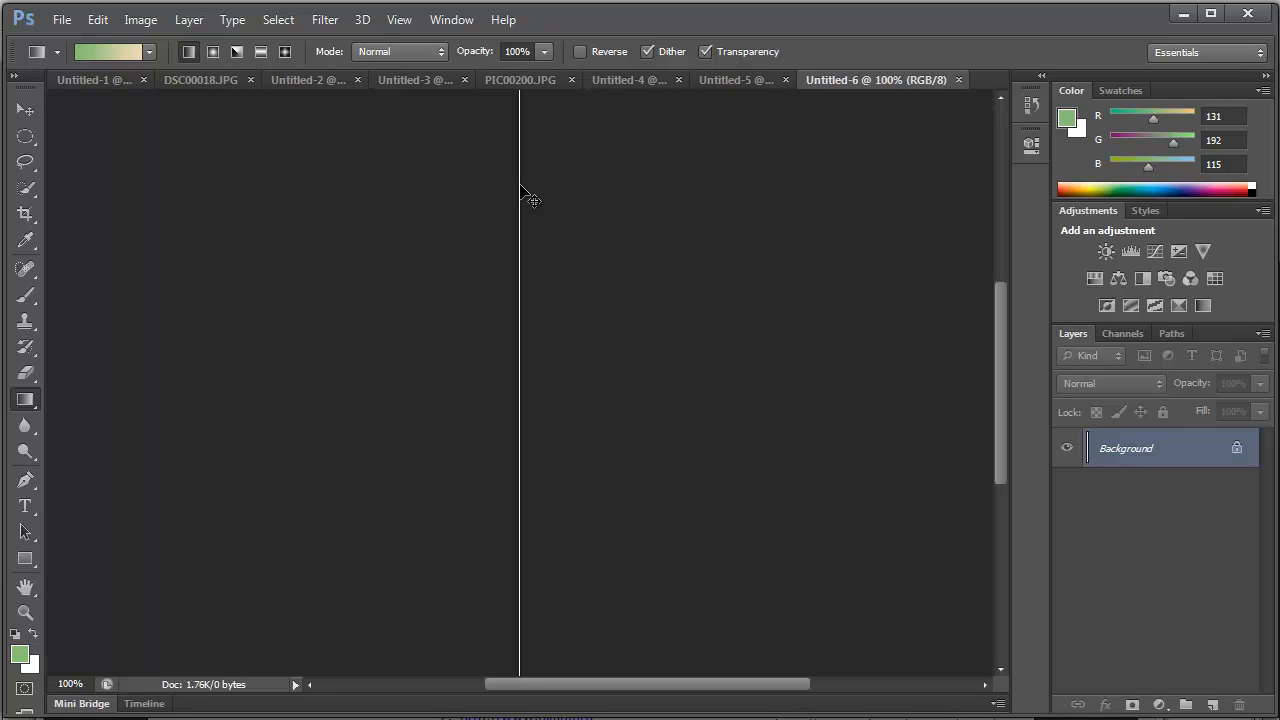
{"action": "key", "text": "ctrl+minus"}
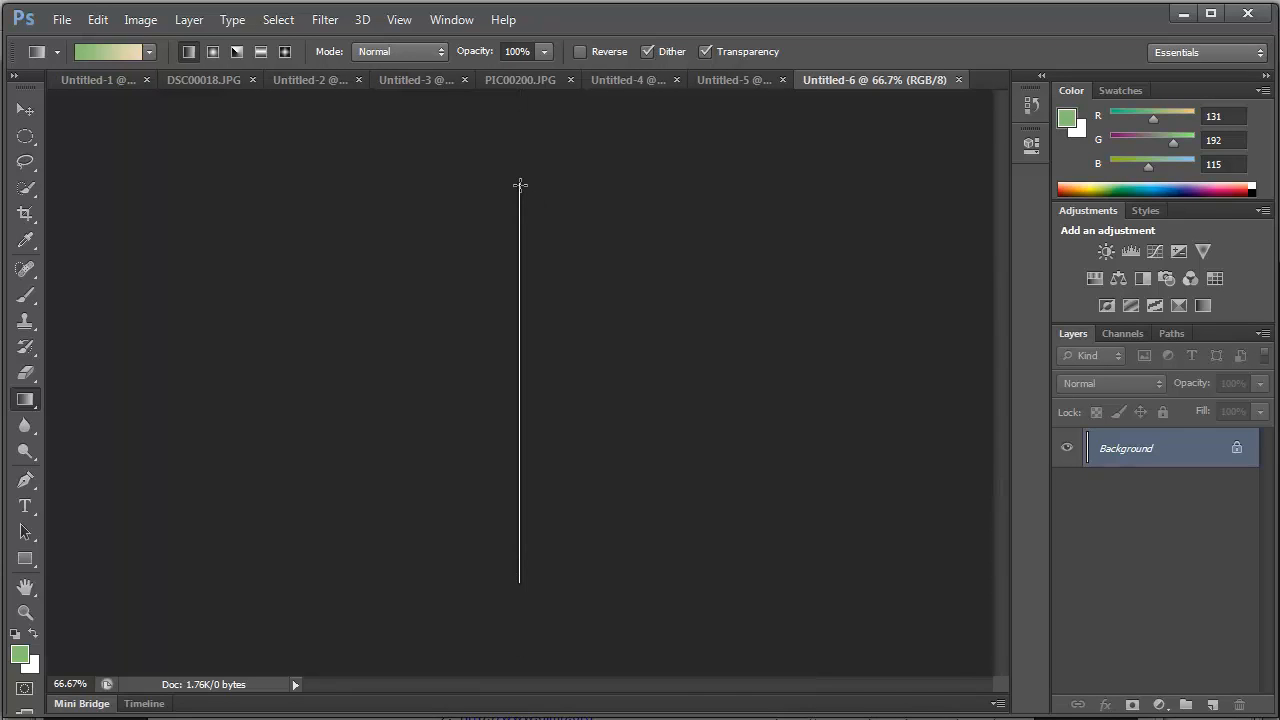
{"action": "left_click_drag", "start_coordinate": [519, 184], "coordinate": [529, 336]}
{"action": "left_click_drag", "start_coordinate": [529, 399], "coordinate": [539, 579]}
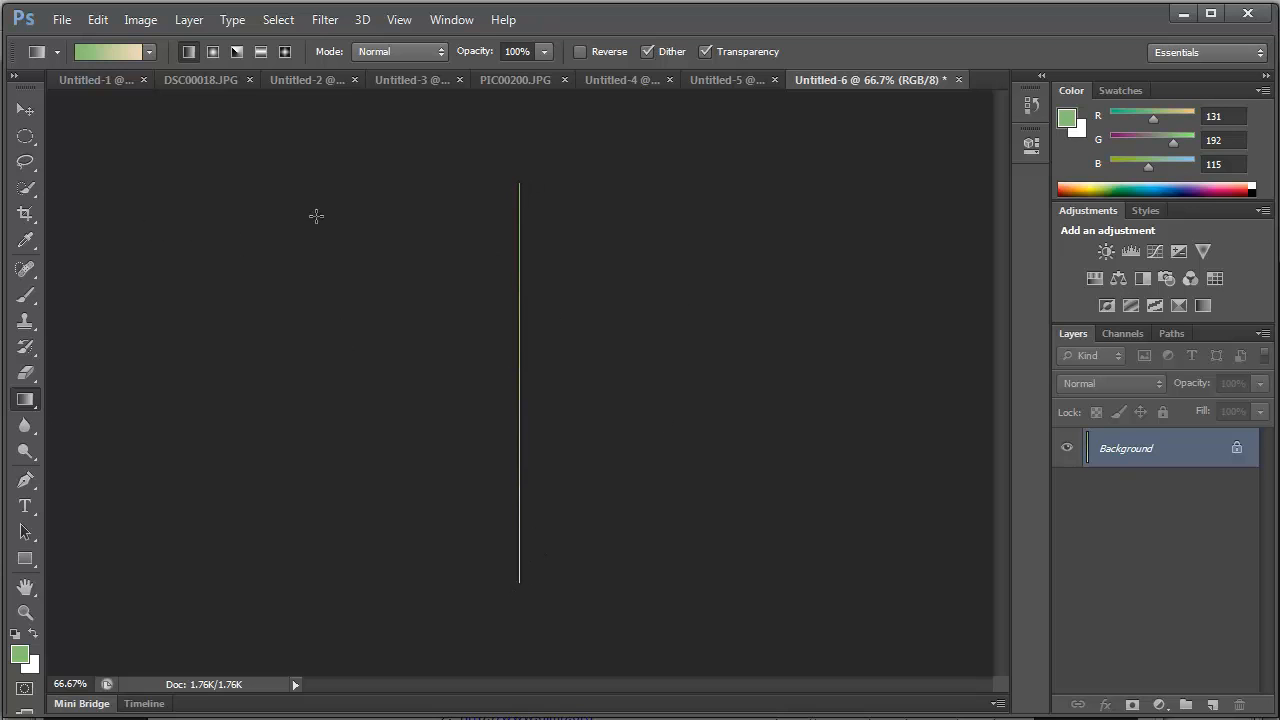
- Open Save for Web for the gradient image, try the GIF format, and set the format back to JPEG
{"action": "left_click", "coordinate": [58, 21]}
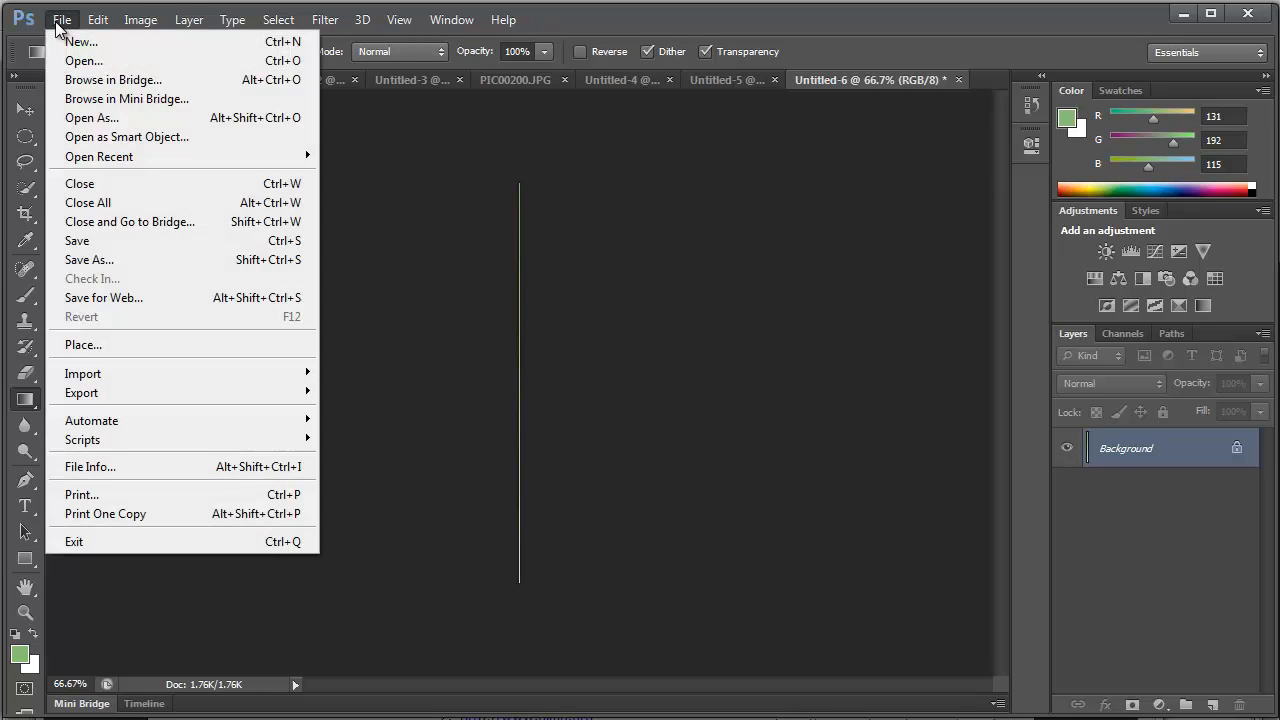
{"action": "left_click", "coordinate": [120, 297]}
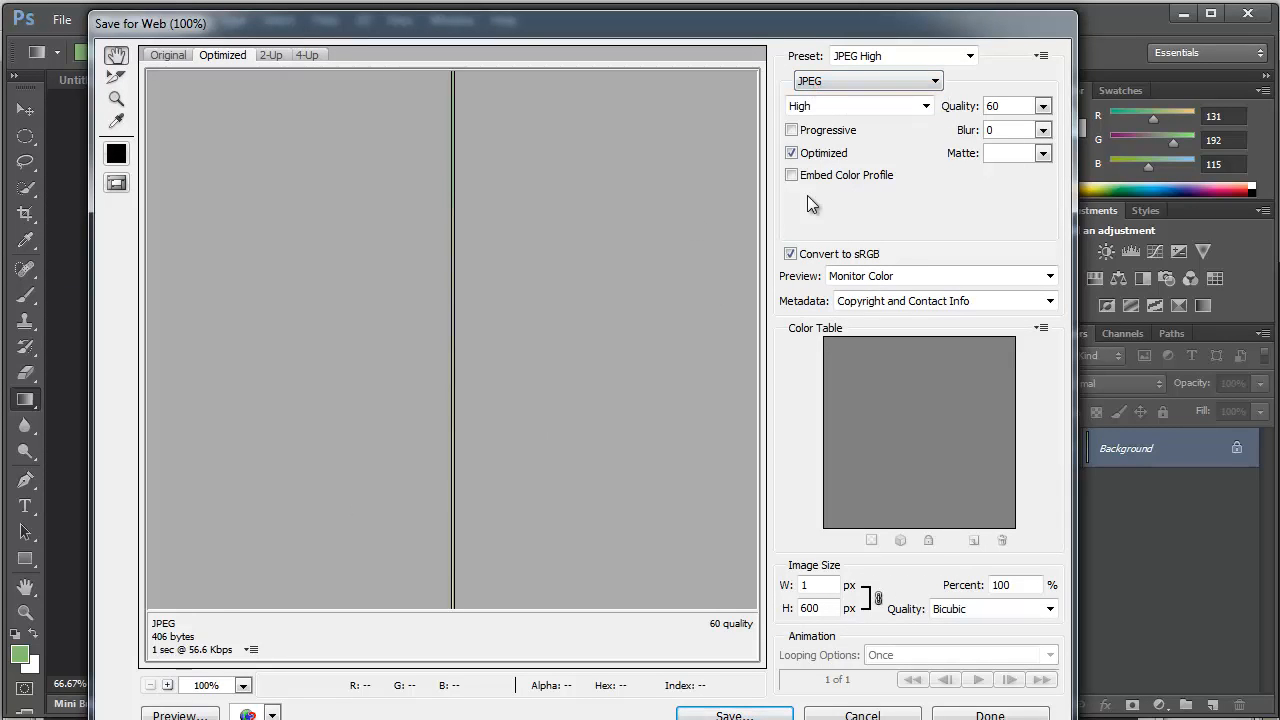
{"action": "left_click", "coordinate": [842, 82]}
{"action": "left_click", "coordinate": [835, 100]}
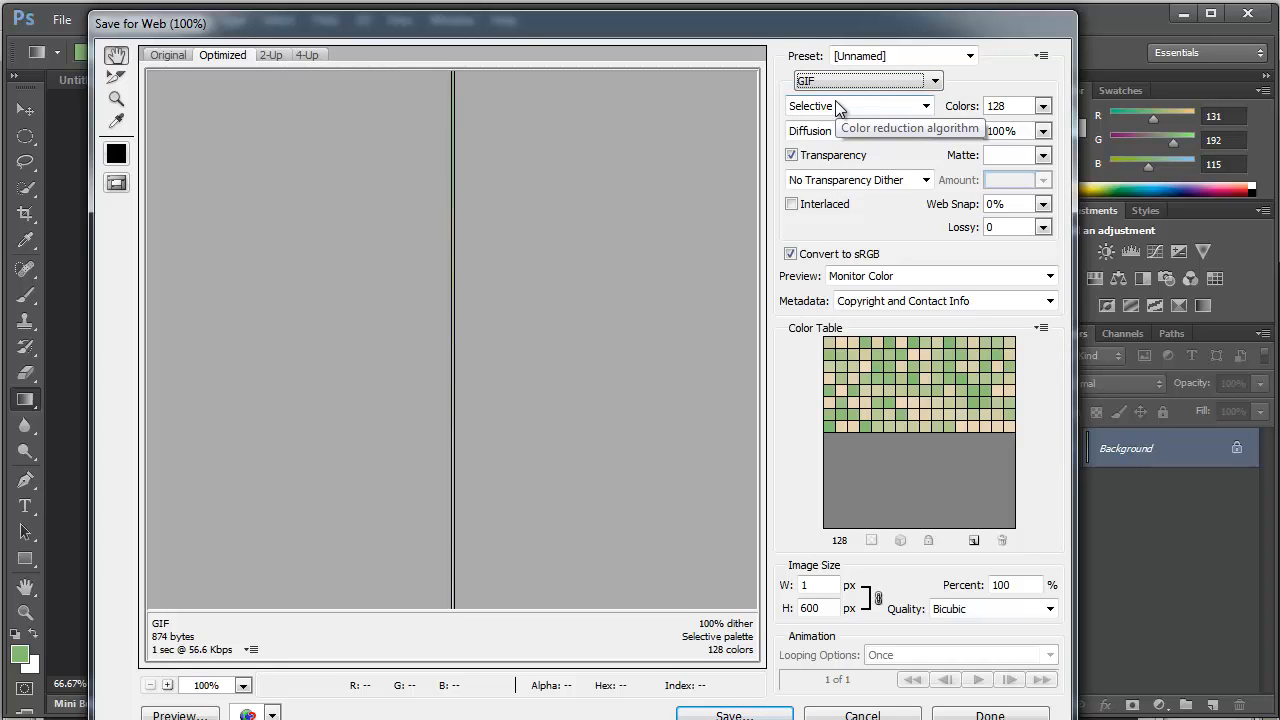
{"action": "left_click", "coordinate": [839, 80]}
{"action": "left_click", "coordinate": [839, 111]}
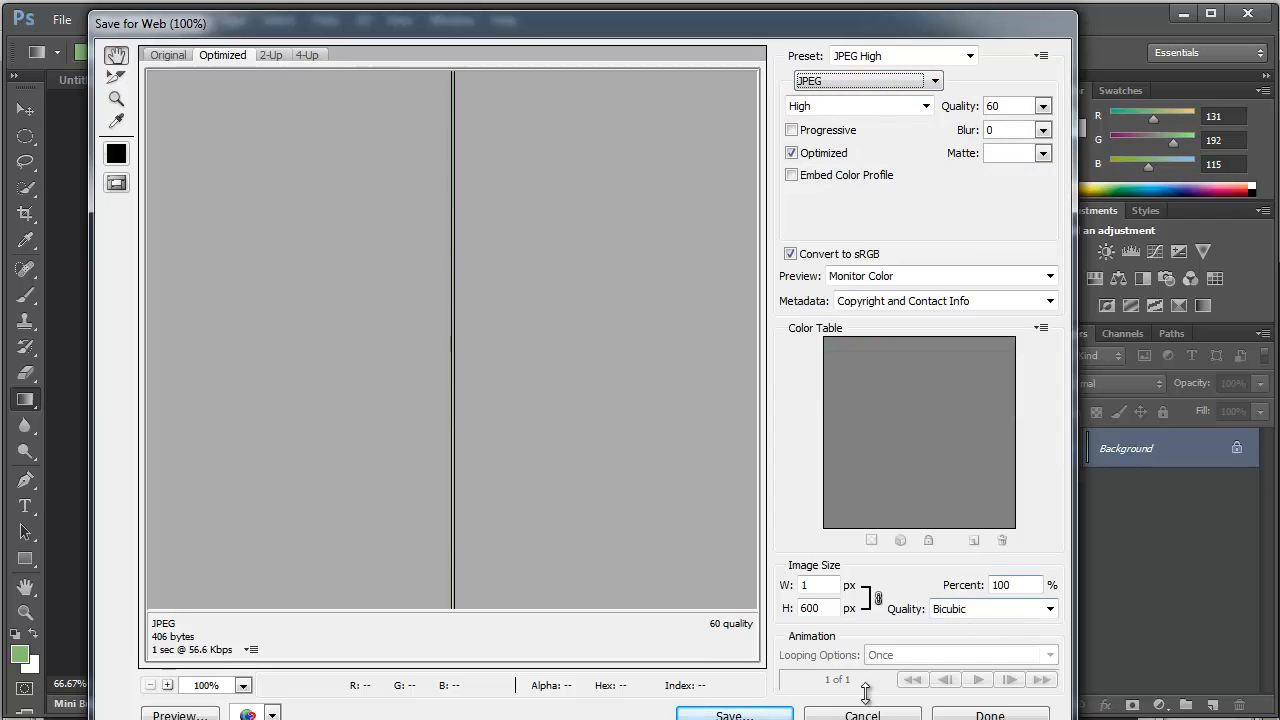
- Save the optimized gradient image as greenback.jpg in the web_graphics folder
{"action": "left_click", "coordinate": [734, 715]}
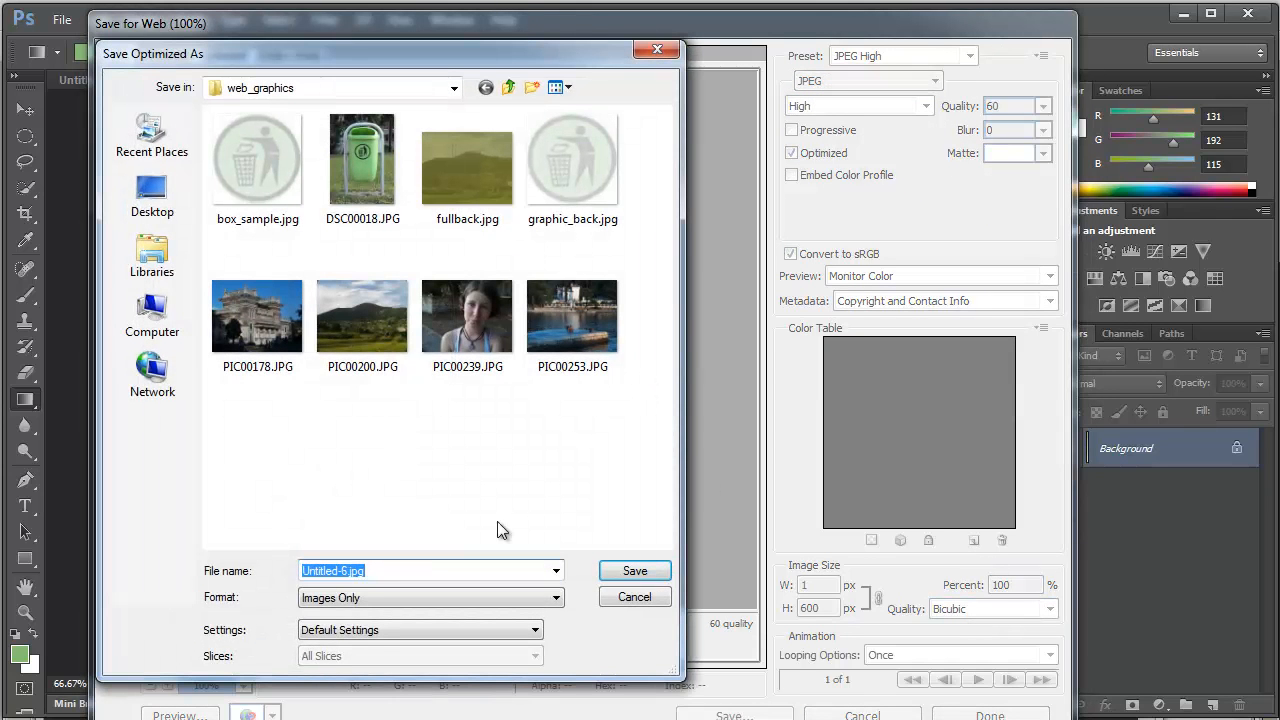
{"action": "left_click", "coordinate": [343, 572]}
{"action": "left_click_drag", "start_coordinate": [347, 571], "coordinate": [210, 578]}
{"action": "type", "text": "greenbac"}
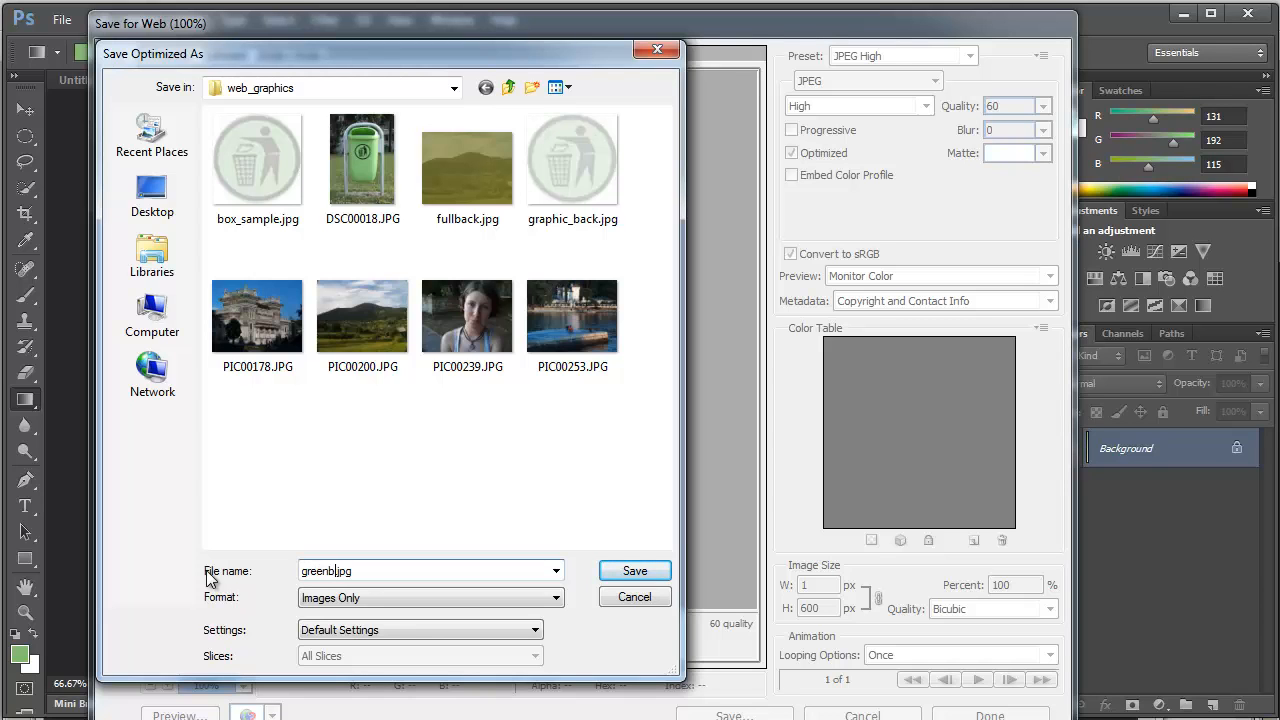
{"action": "type", "text": "k"}
{"action": "left_click", "coordinate": [636, 571]}
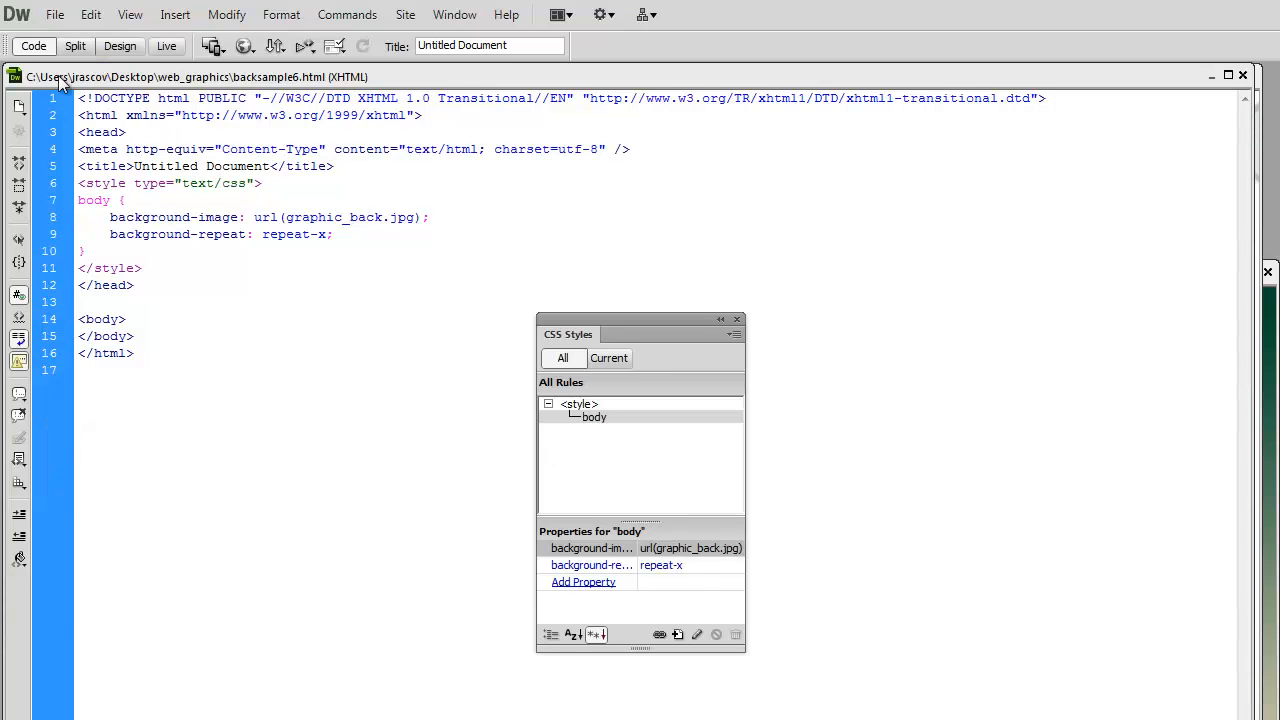
- In Dreamweaver, create a blank HTML page with no layout and display it in Design view
{"action": "left_click", "coordinate": [55, 14]}
{"action": "left_click", "coordinate": [88, 38]}
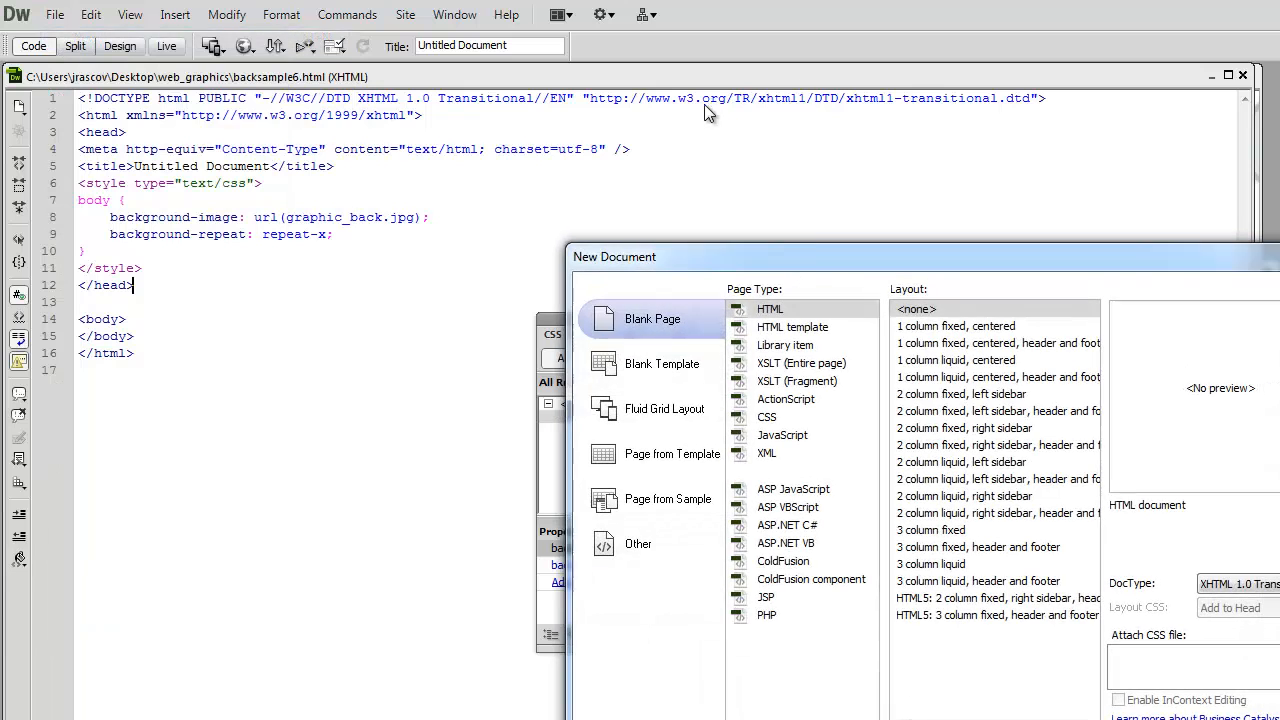
{"action": "left_click_drag", "start_coordinate": [806, 248], "coordinate": [415, 102]}
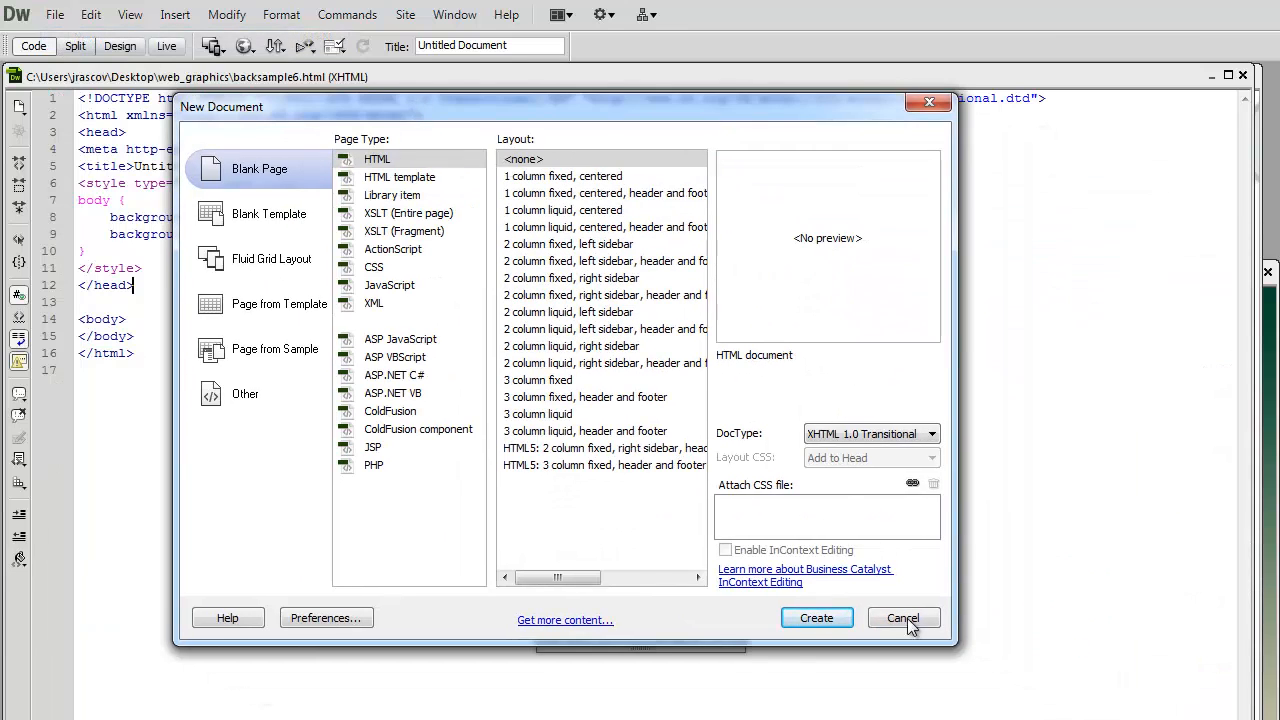
{"action": "left_click", "coordinate": [817, 618]}
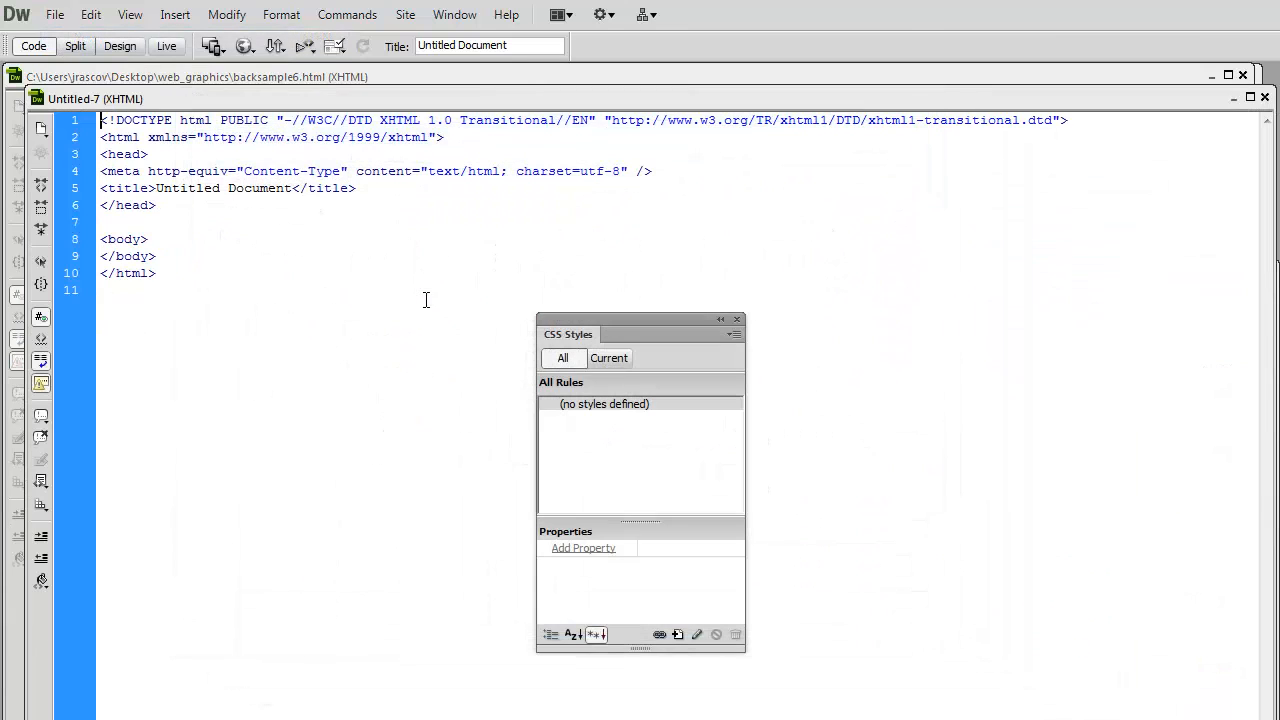
{"action": "left_click", "coordinate": [120, 45]}
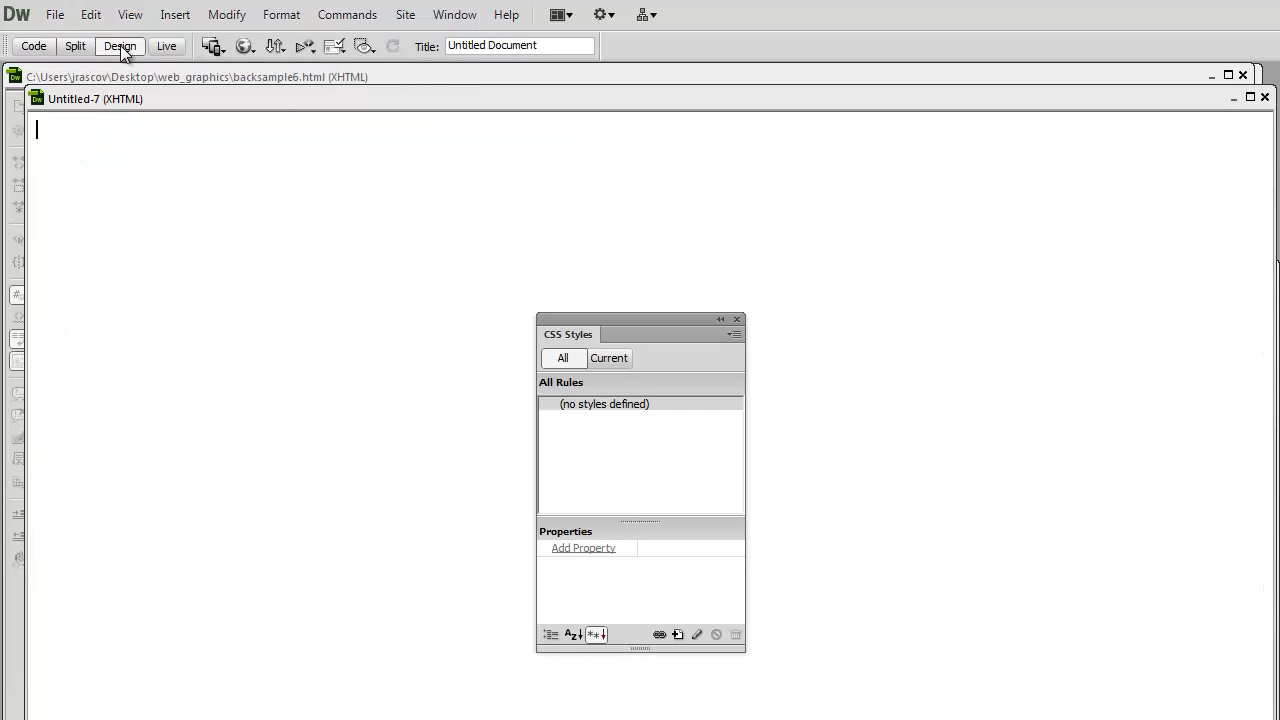
- Save the new page as backsample7.html in the web_graphics folder
{"action": "left_click", "coordinate": [55, 18]}
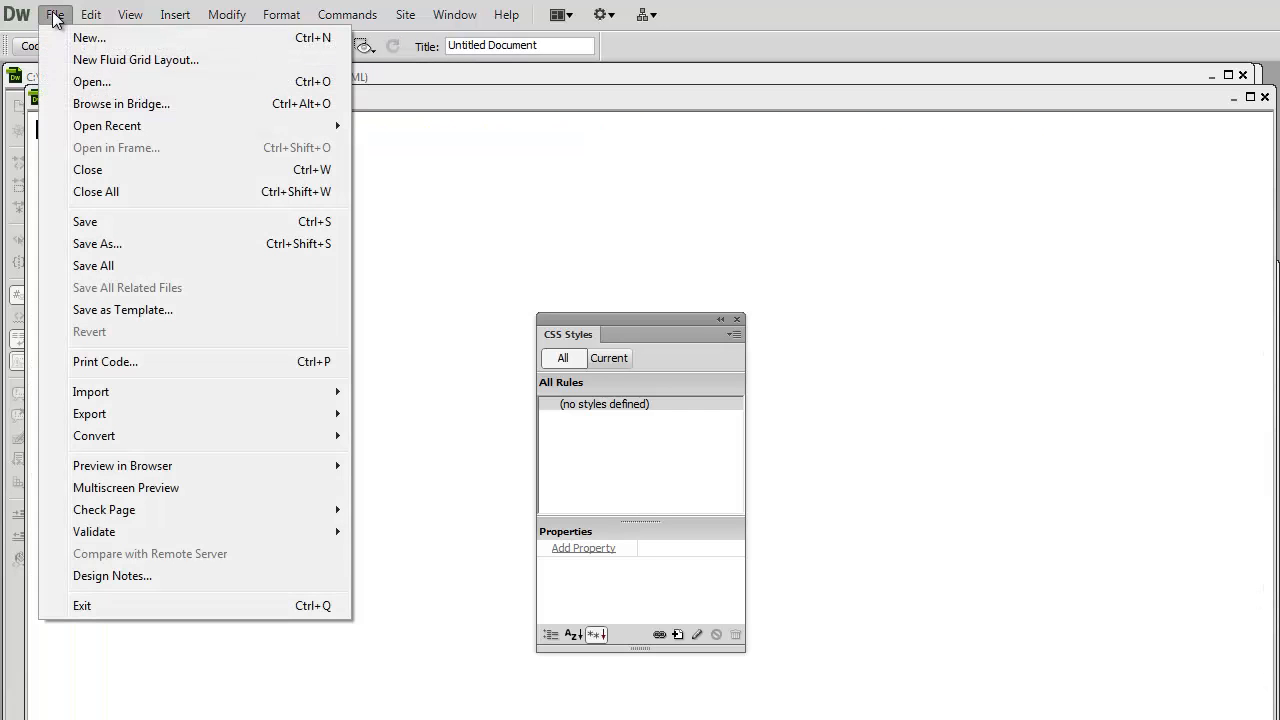
{"action": "left_click", "coordinate": [100, 243]}
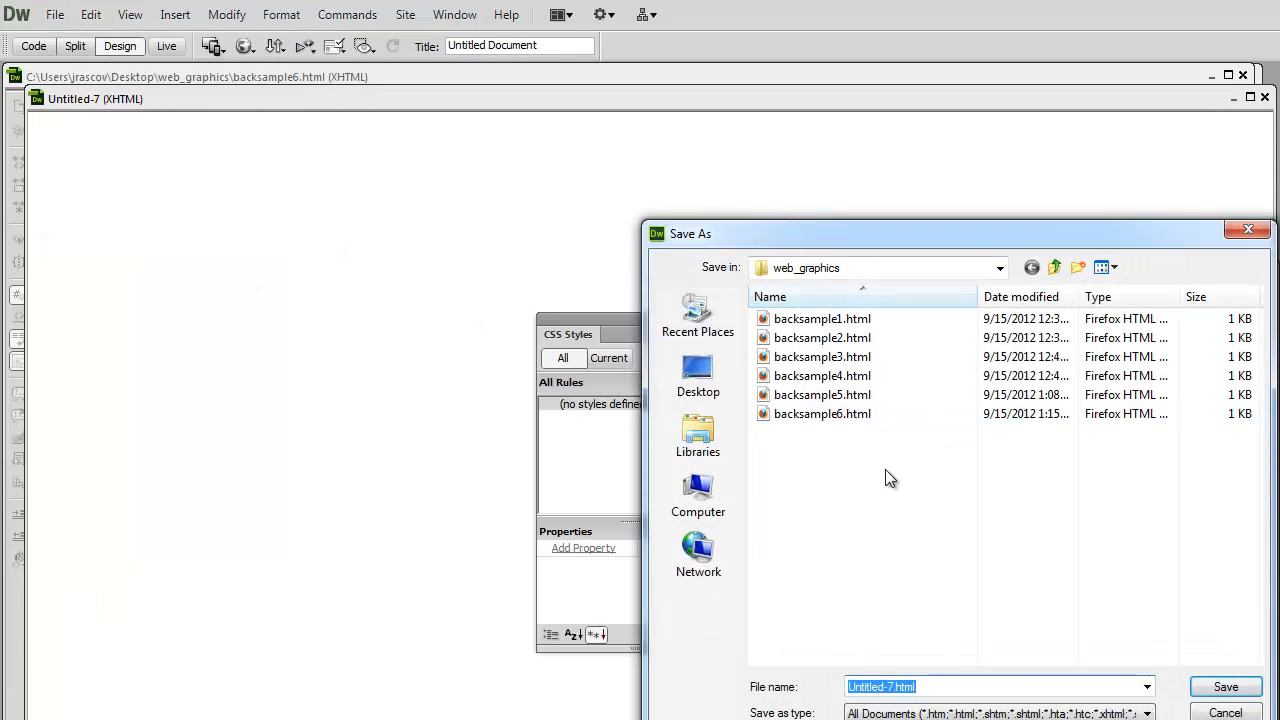
{"action": "left_click", "coordinate": [830, 414]}
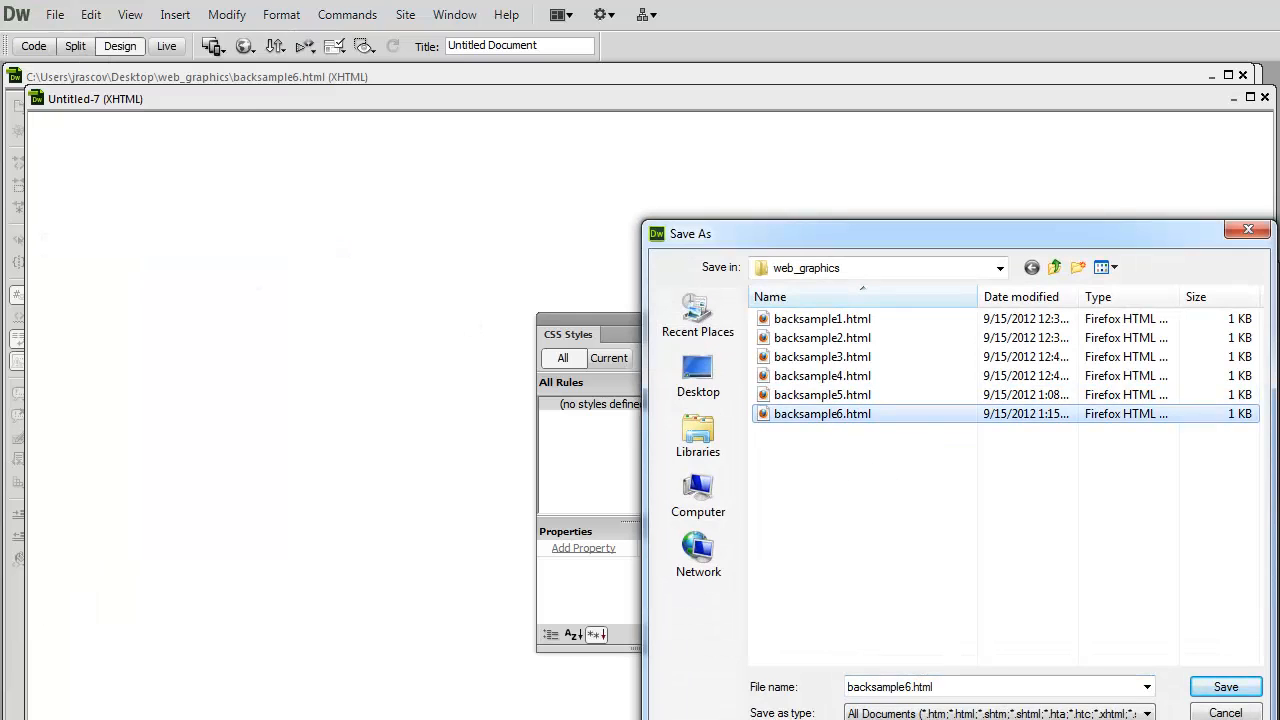
{"action": "double_click", "coordinate": [928, 690]}
{"action": "left_click", "coordinate": [912, 690]}
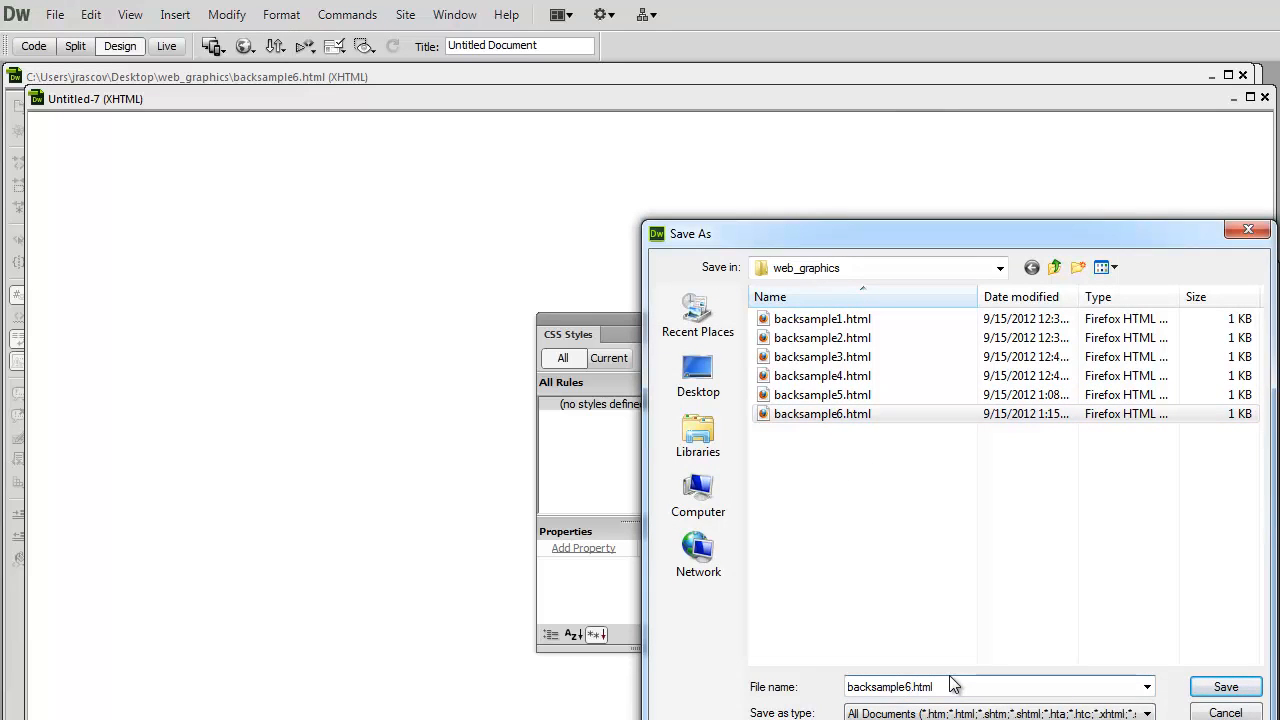
{"action": "key", "text": "BackSpace"}
{"action": "type", "text": "7"}
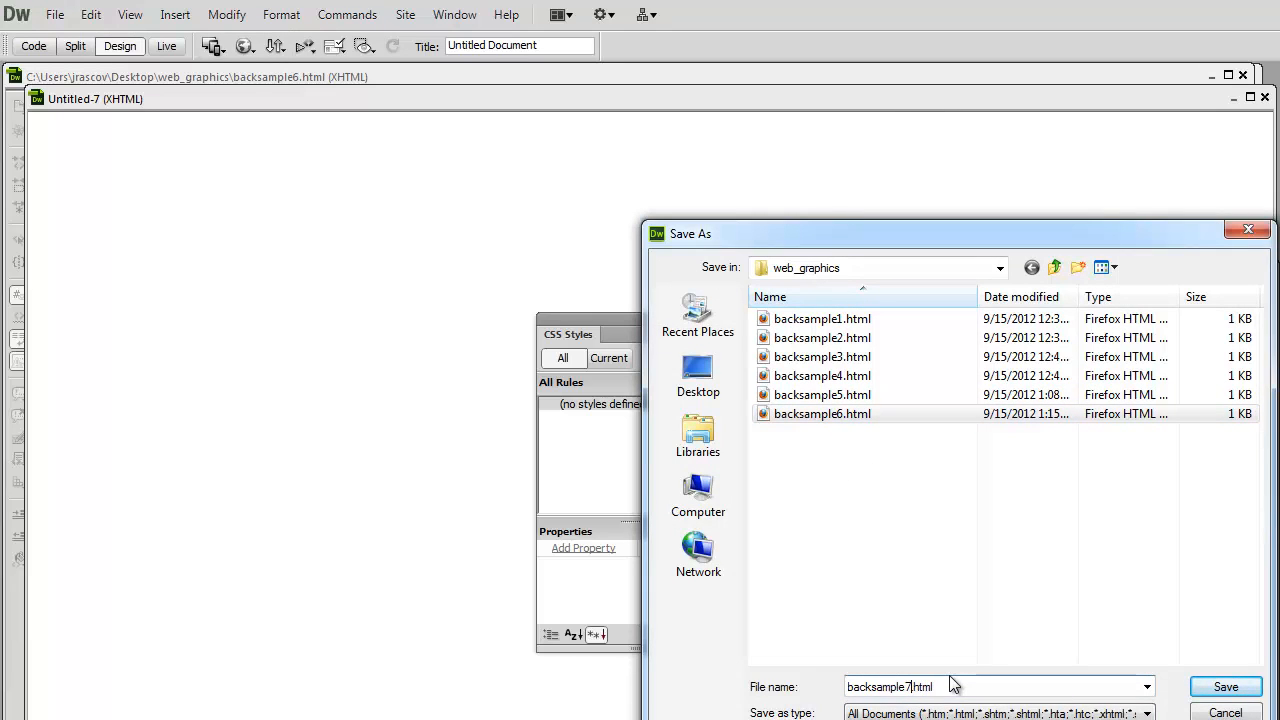
{"action": "left_click", "coordinate": [1226, 686]}
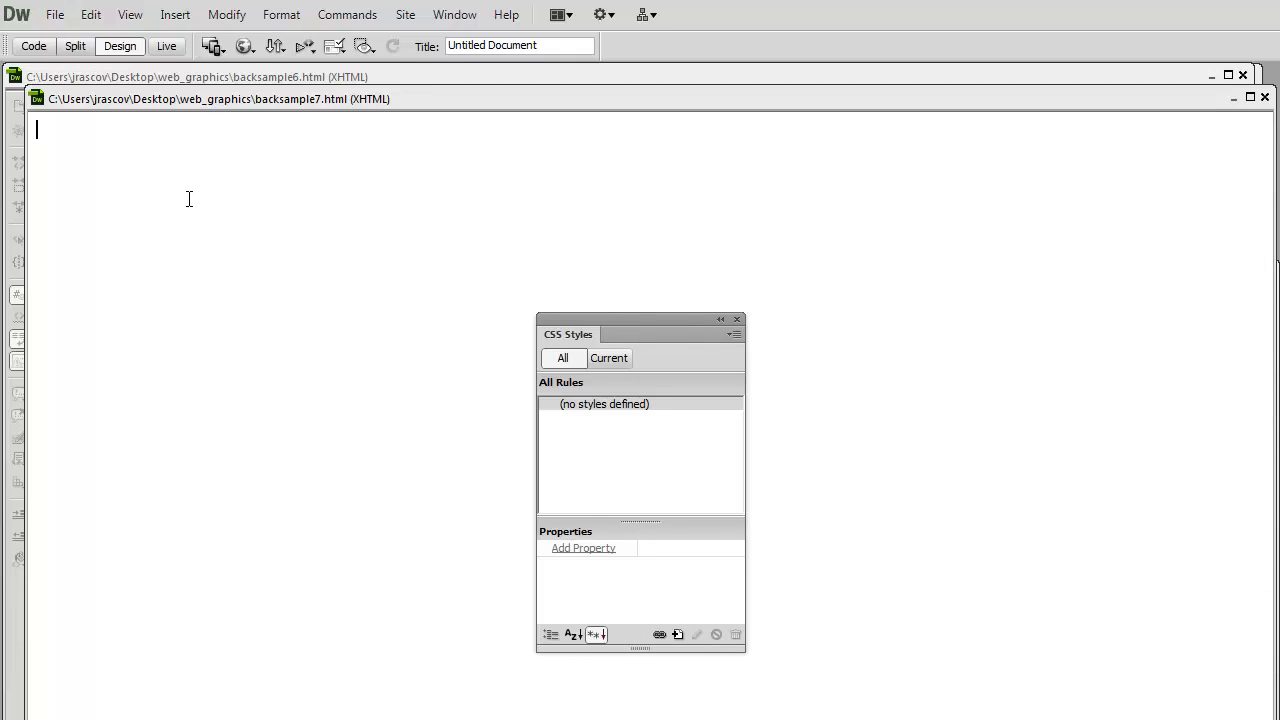
- Check the page's code, return to Design view, and create a Tag-type CSS rule for body in this document only
{"action": "left_click_drag", "start_coordinate": [649, 328], "coordinate": [602, 188]}
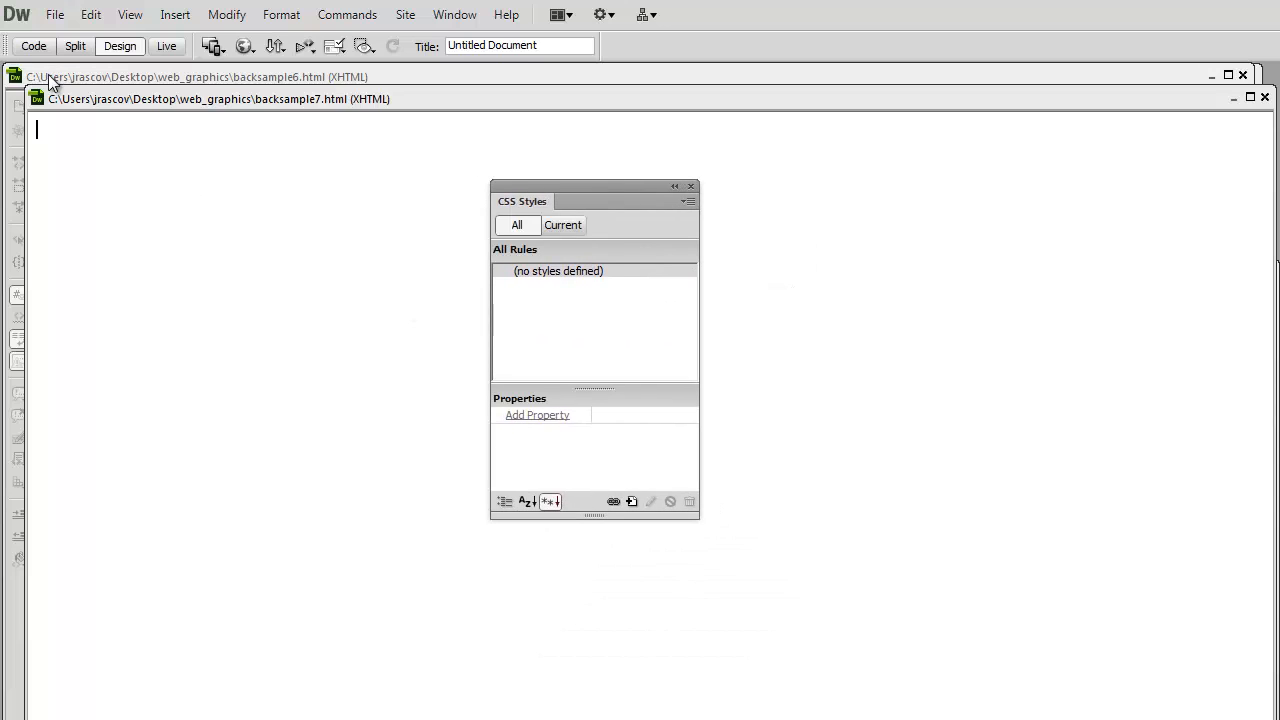
{"action": "left_click", "coordinate": [31, 47]}
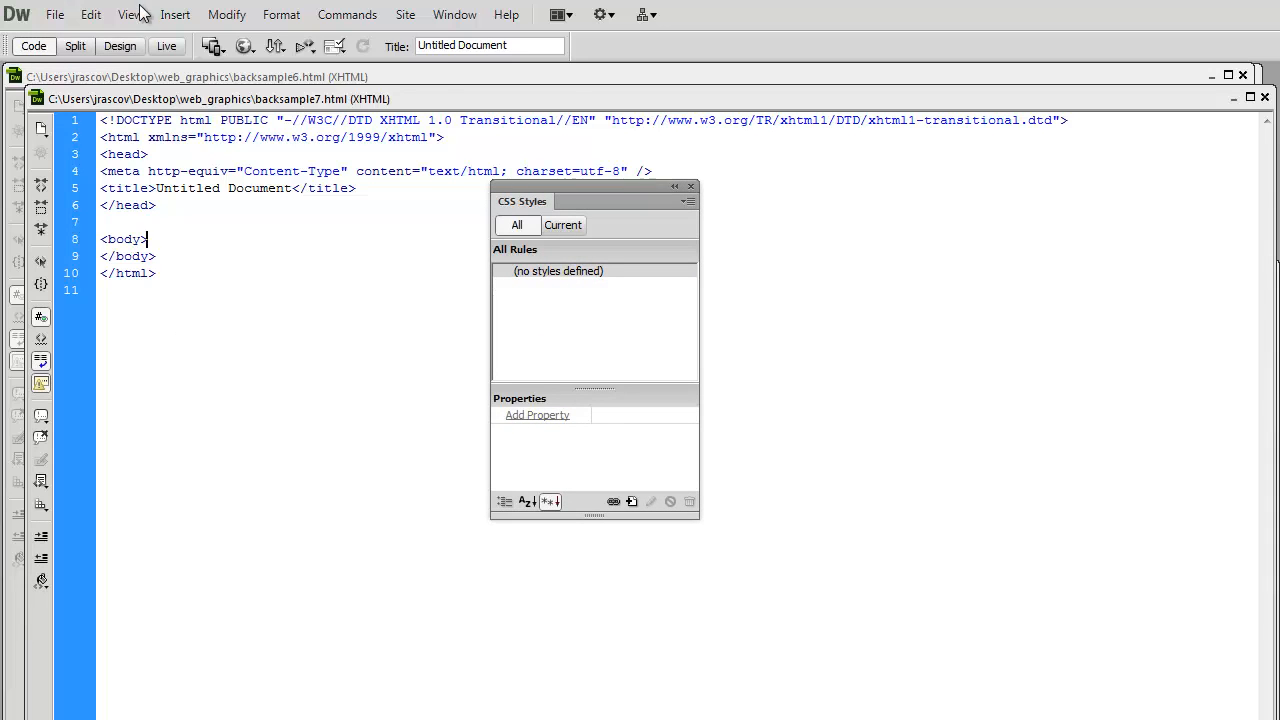
{"action": "left_click", "coordinate": [119, 46]}
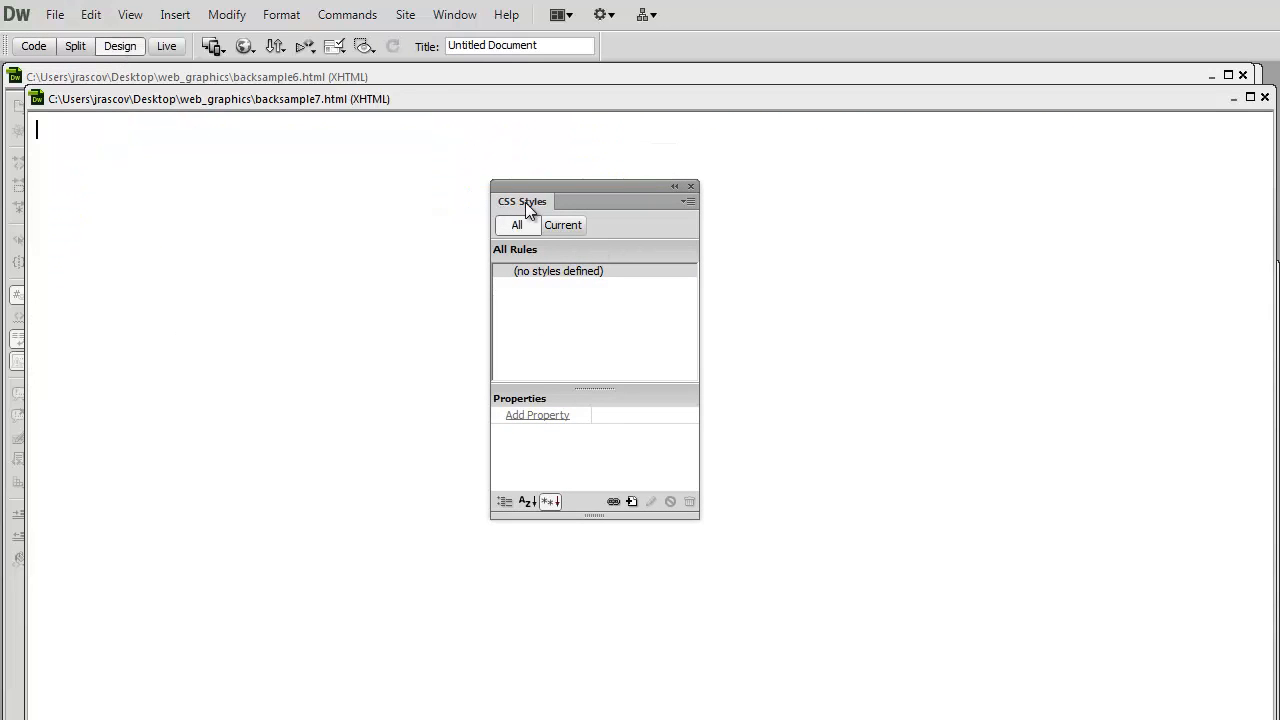
{"action": "left_click", "coordinate": [635, 501]}
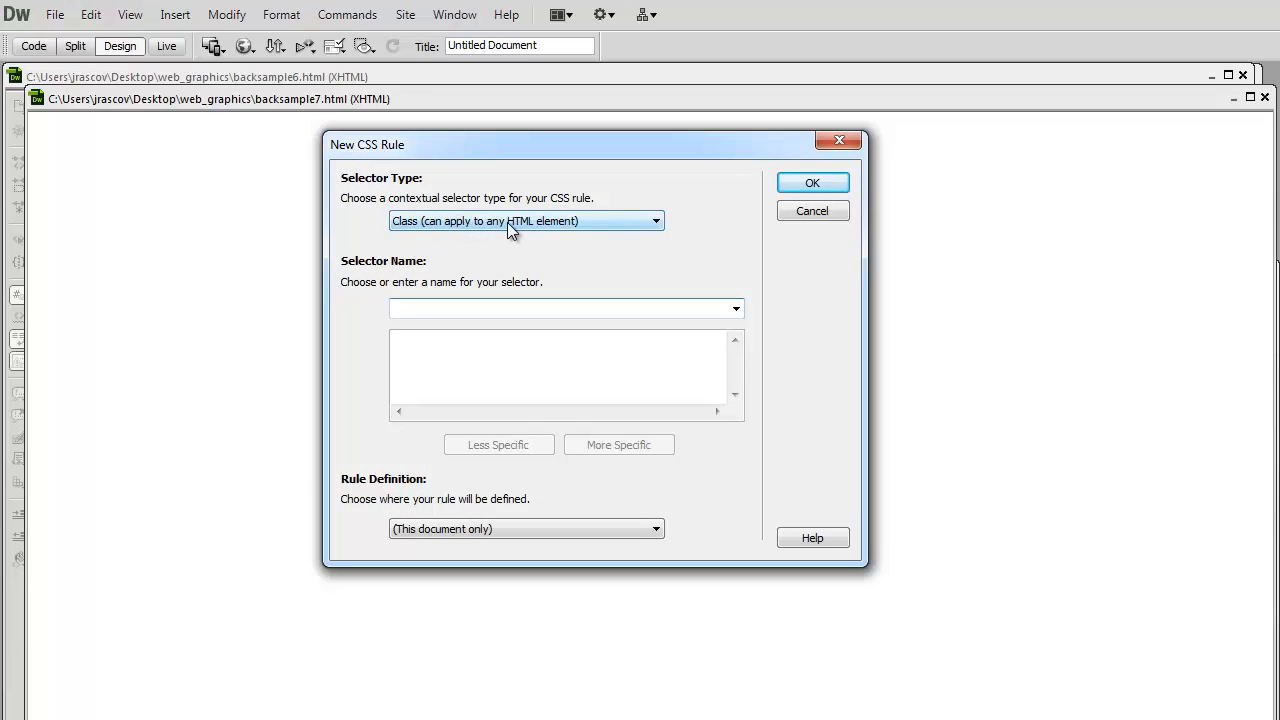
{"action": "left_click", "coordinate": [507, 222]}
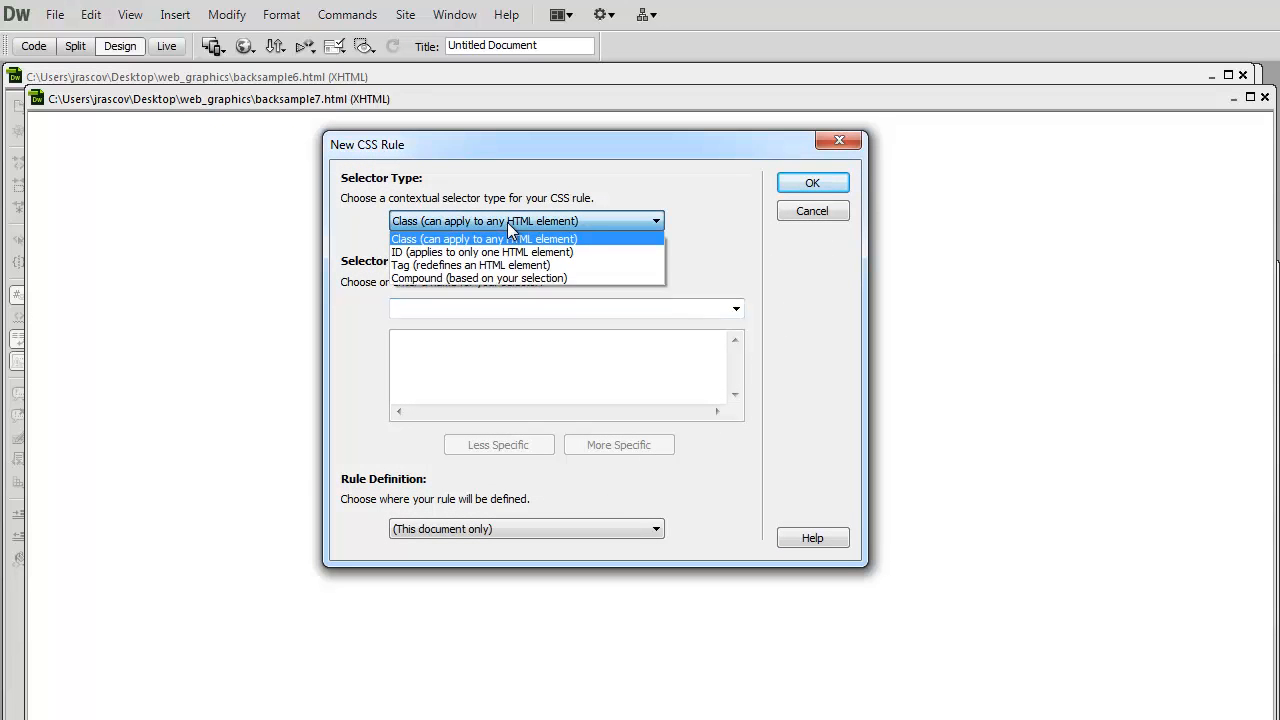
{"action": "left_click", "coordinate": [457, 266]}
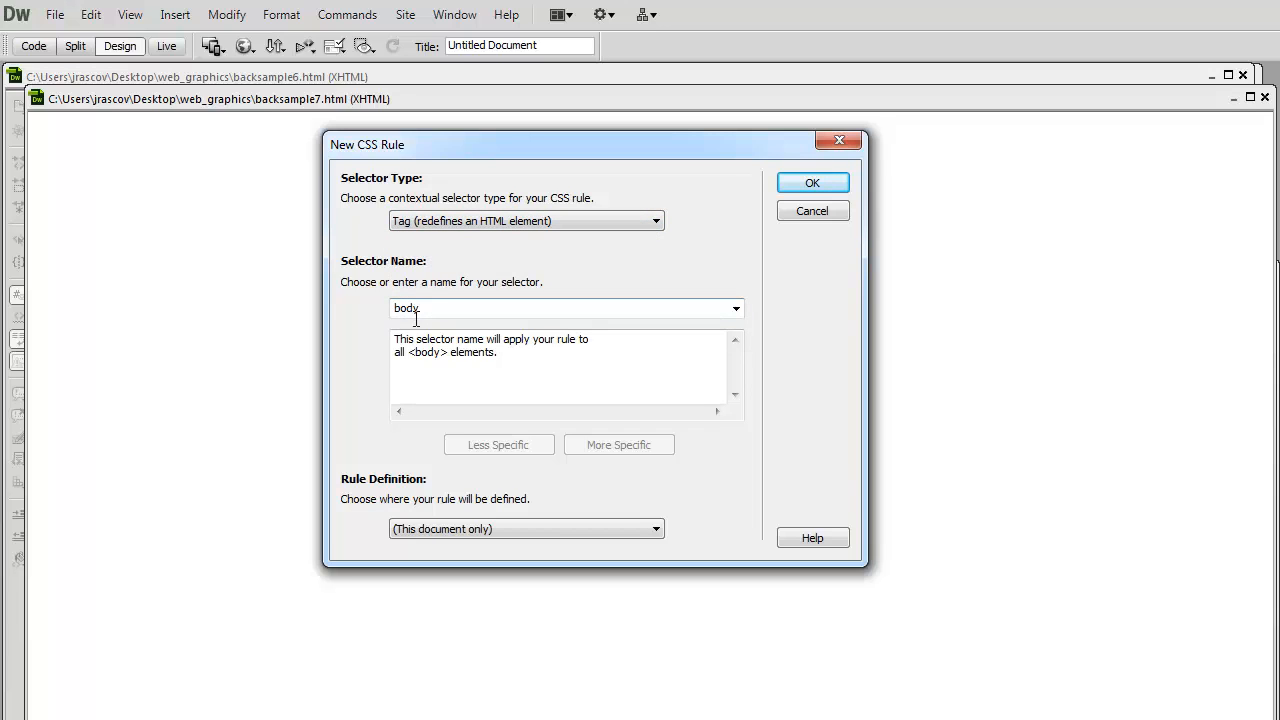
{"action": "left_click", "coordinate": [812, 184]}
- Set the body rule's background image to greenback.jpg from web_graphics and apply it to the page
{"action": "left_click_drag", "start_coordinate": [870, 317], "coordinate": [564, 172]}
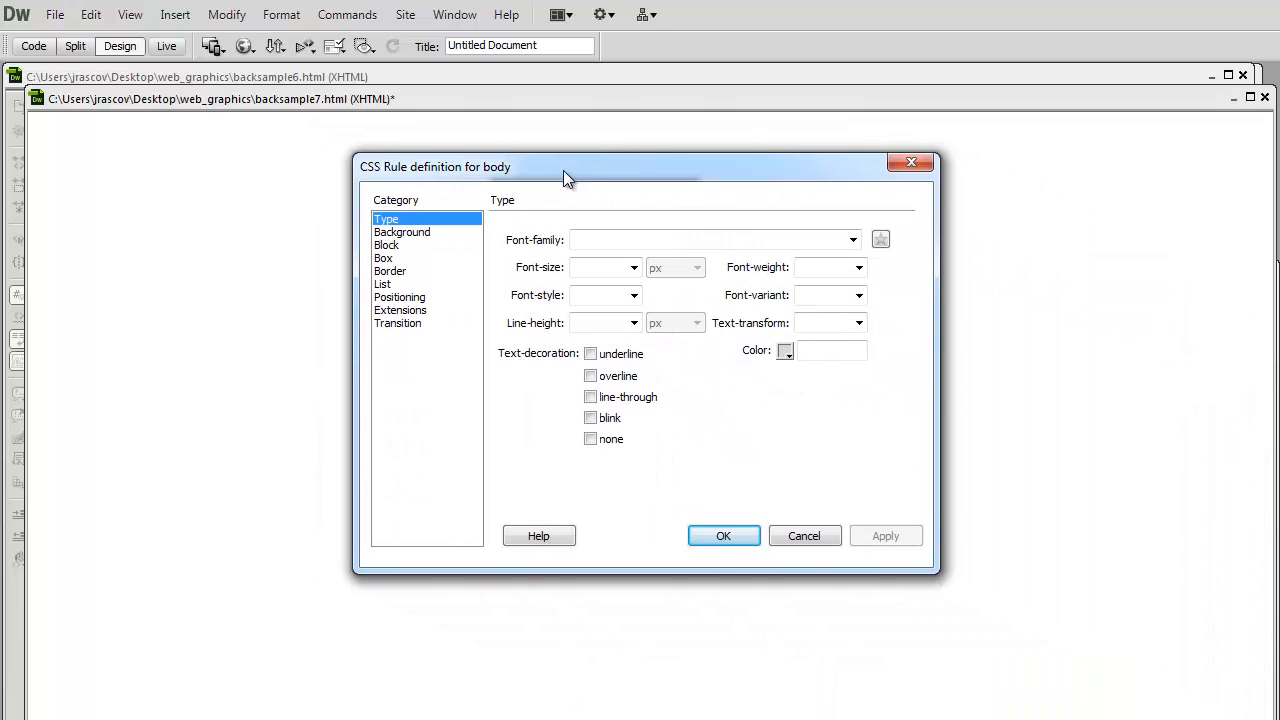
{"action": "left_click", "coordinate": [403, 233]}
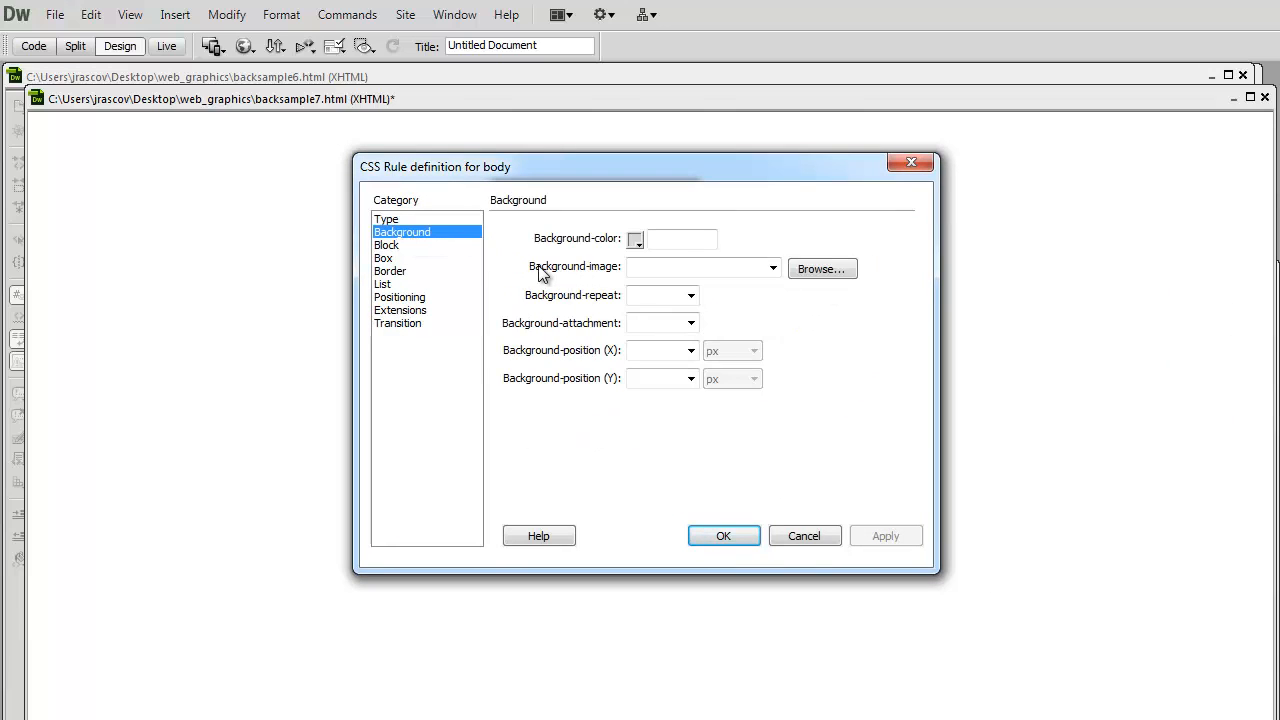
{"action": "left_click", "coordinate": [814, 270]}
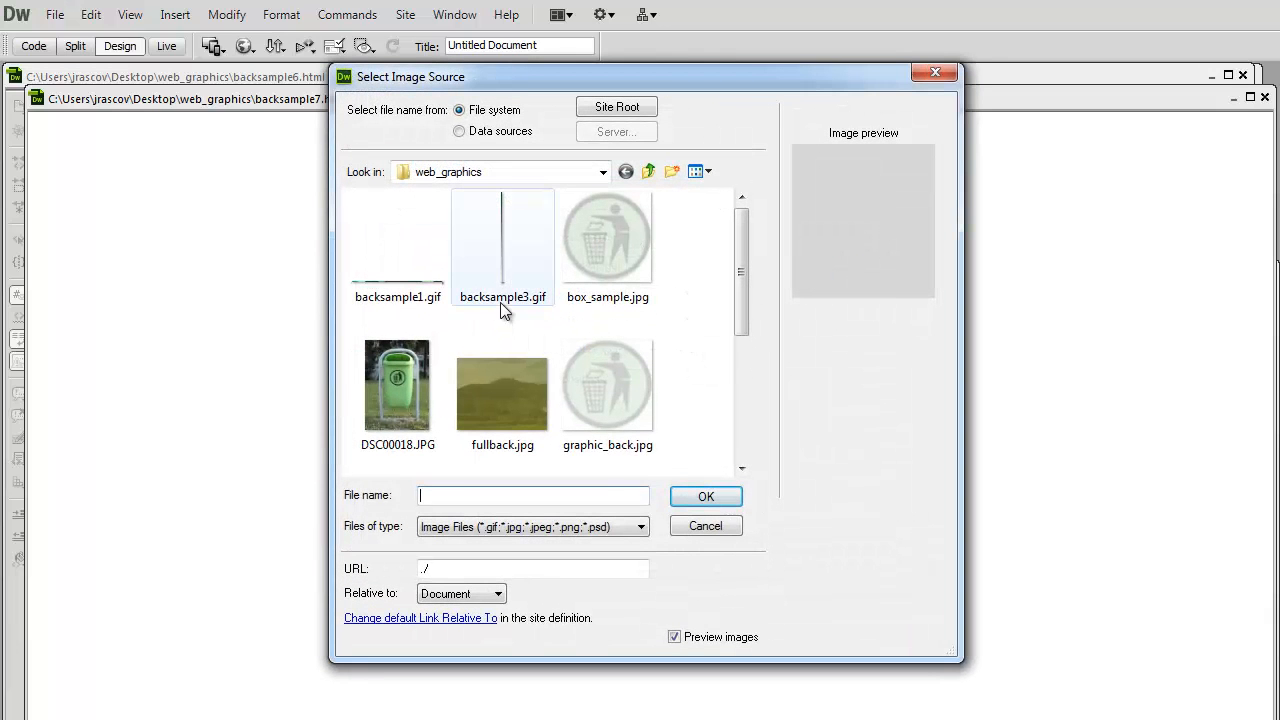
{"action": "left_click_drag", "start_coordinate": [741, 280], "coordinate": [756, 386]}
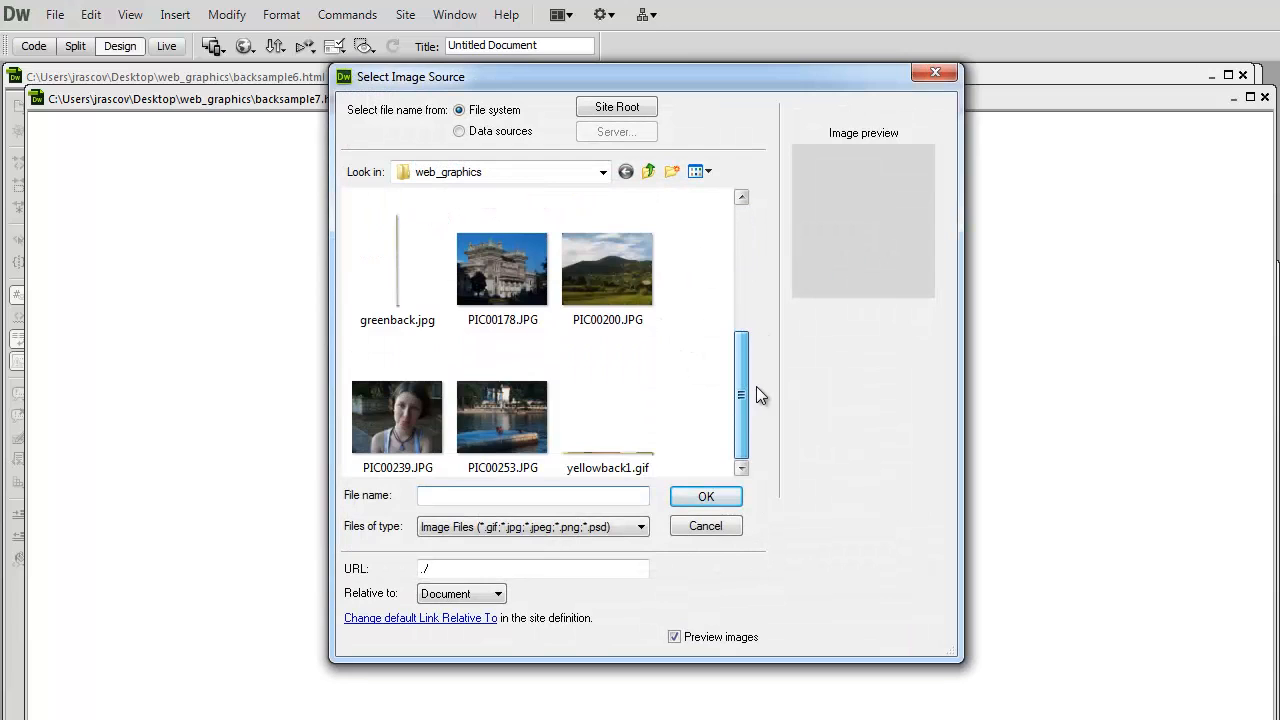
{"action": "left_click", "coordinate": [393, 267]}
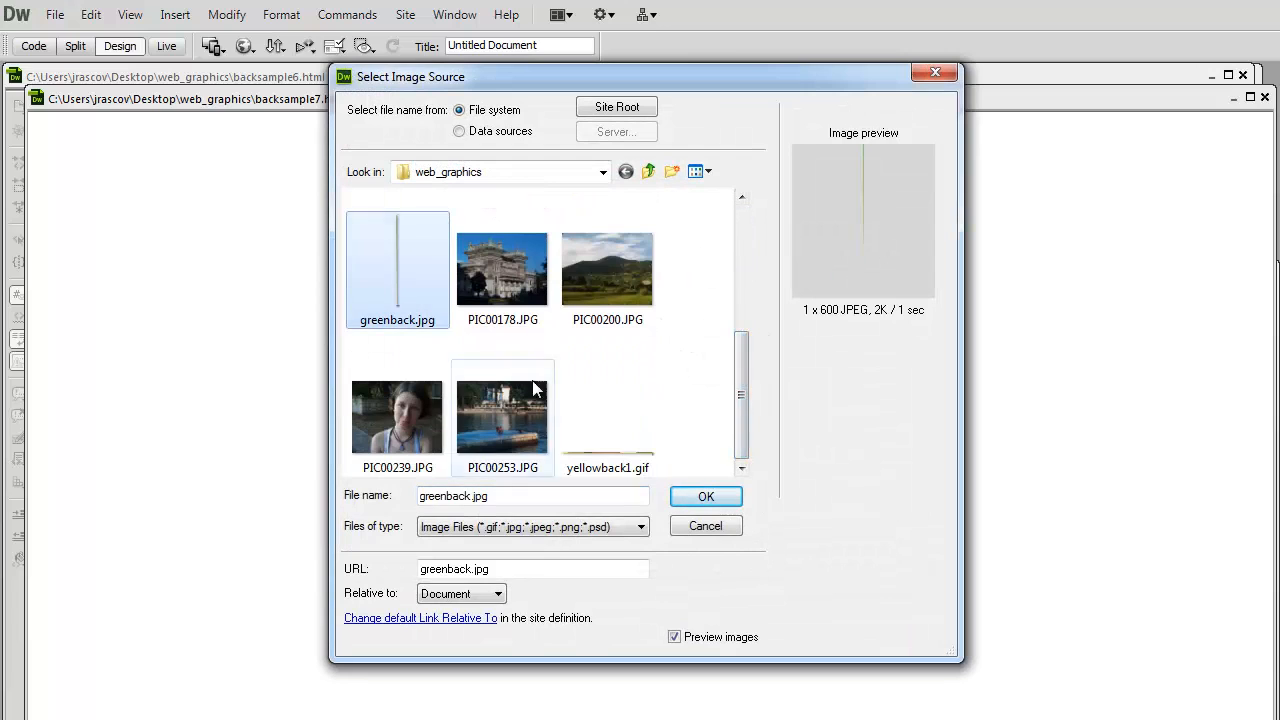
{"action": "left_click", "coordinate": [722, 499]}
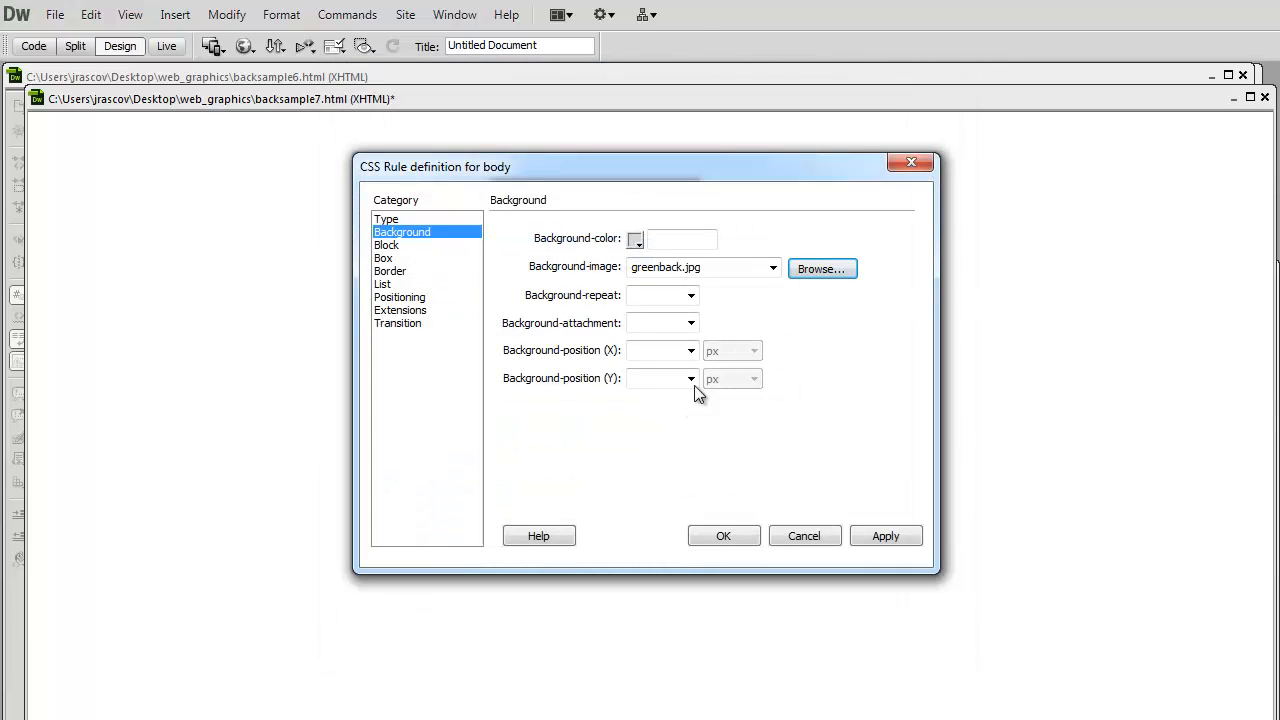
{"action": "left_click", "coordinate": [890, 535]}
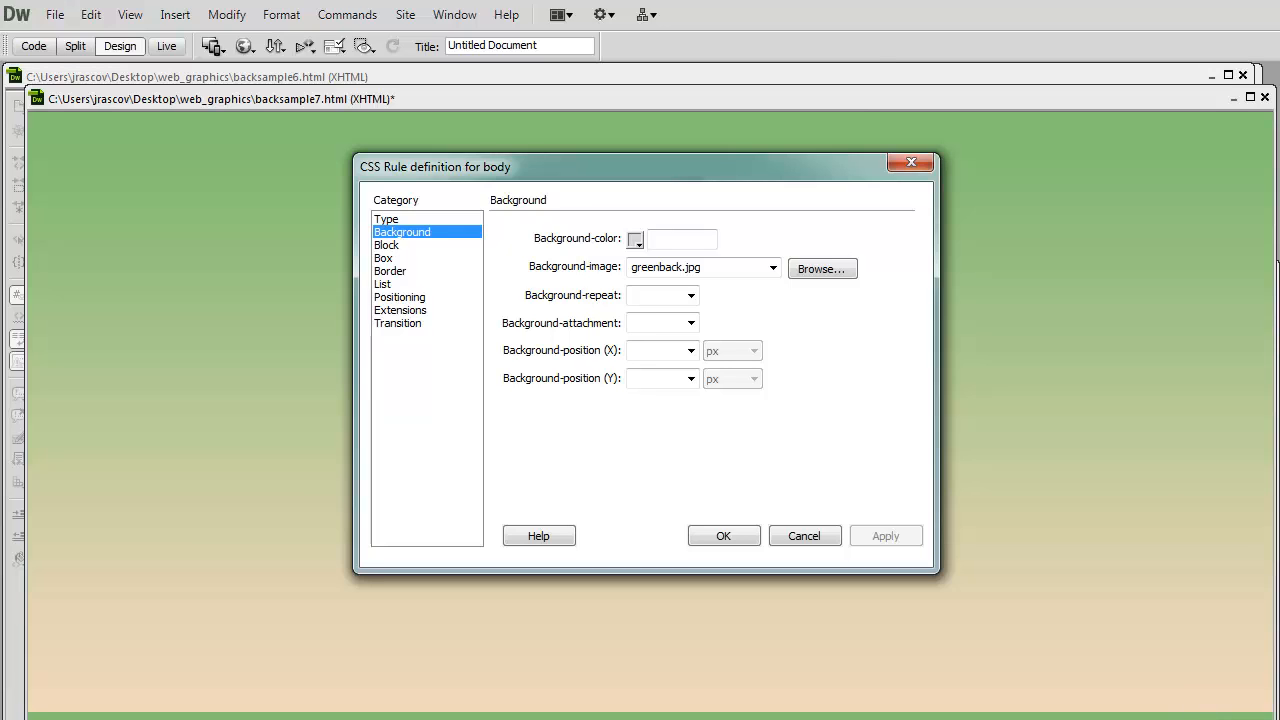
- Set the body background to repeat-x, apply it, and accept the rule definition
{"action": "left_click", "coordinate": [690, 296]}
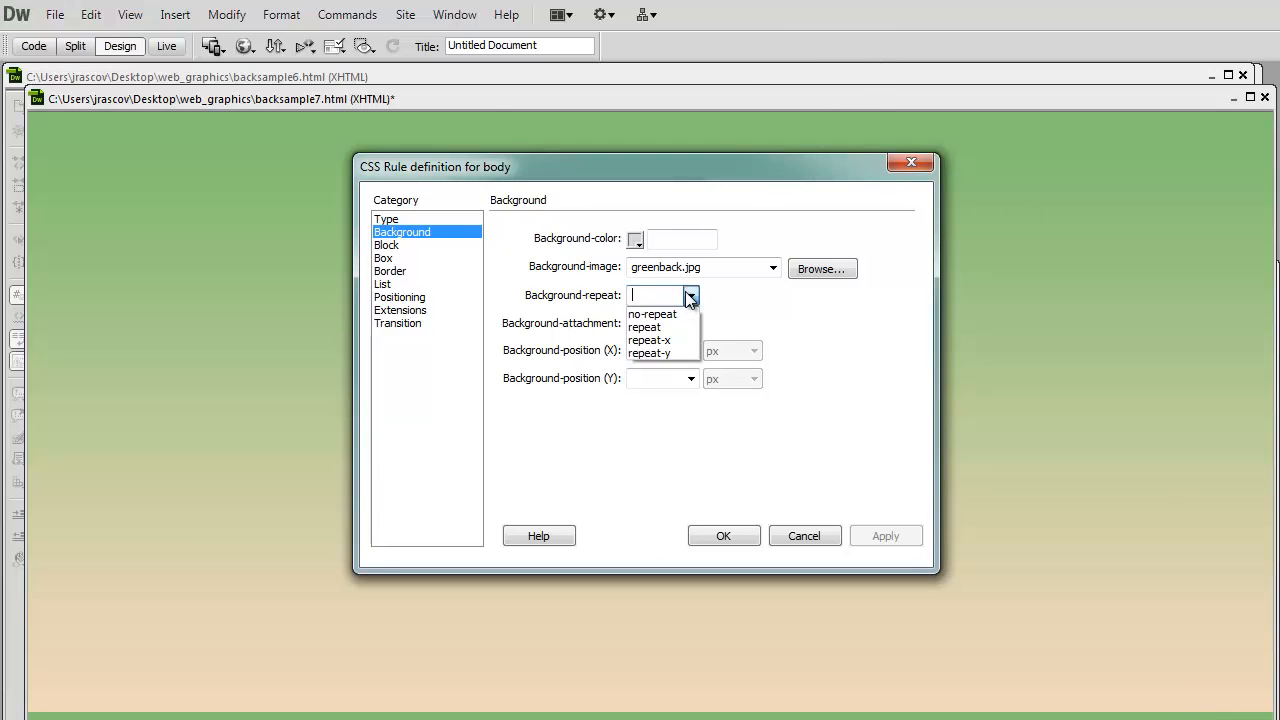
{"action": "left_click", "coordinate": [650, 340]}
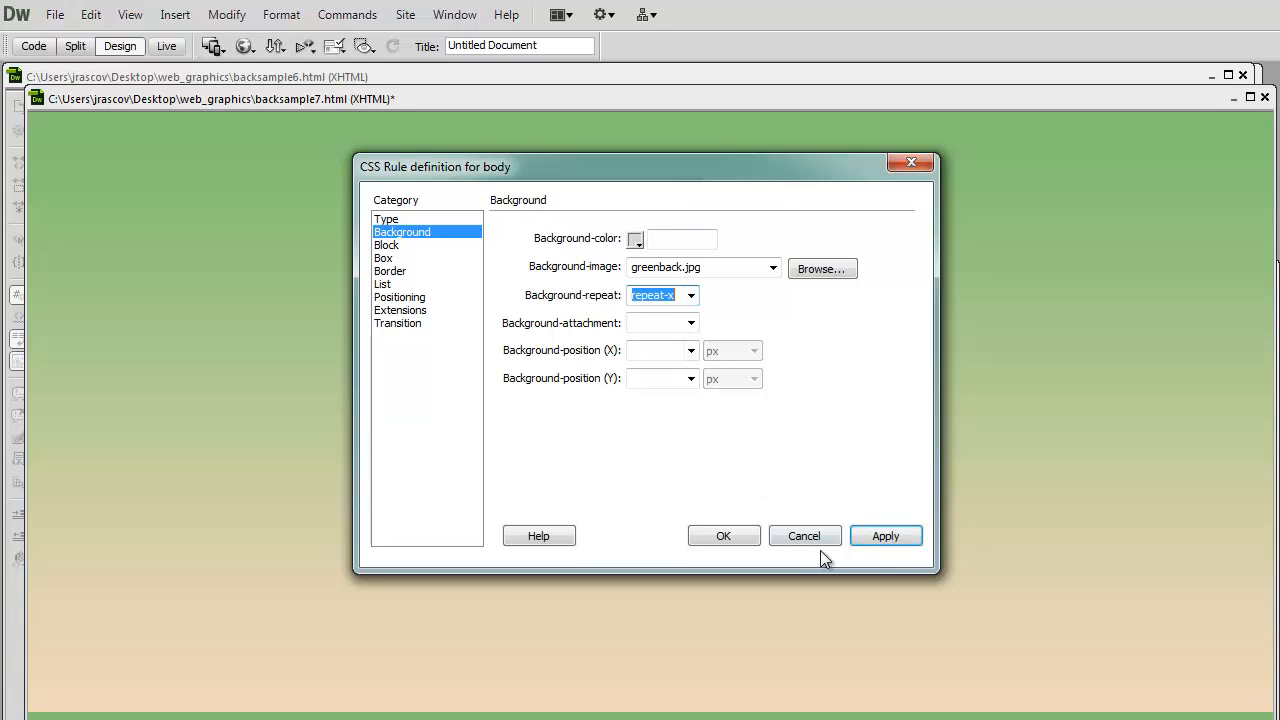
{"action": "left_click", "coordinate": [880, 537]}
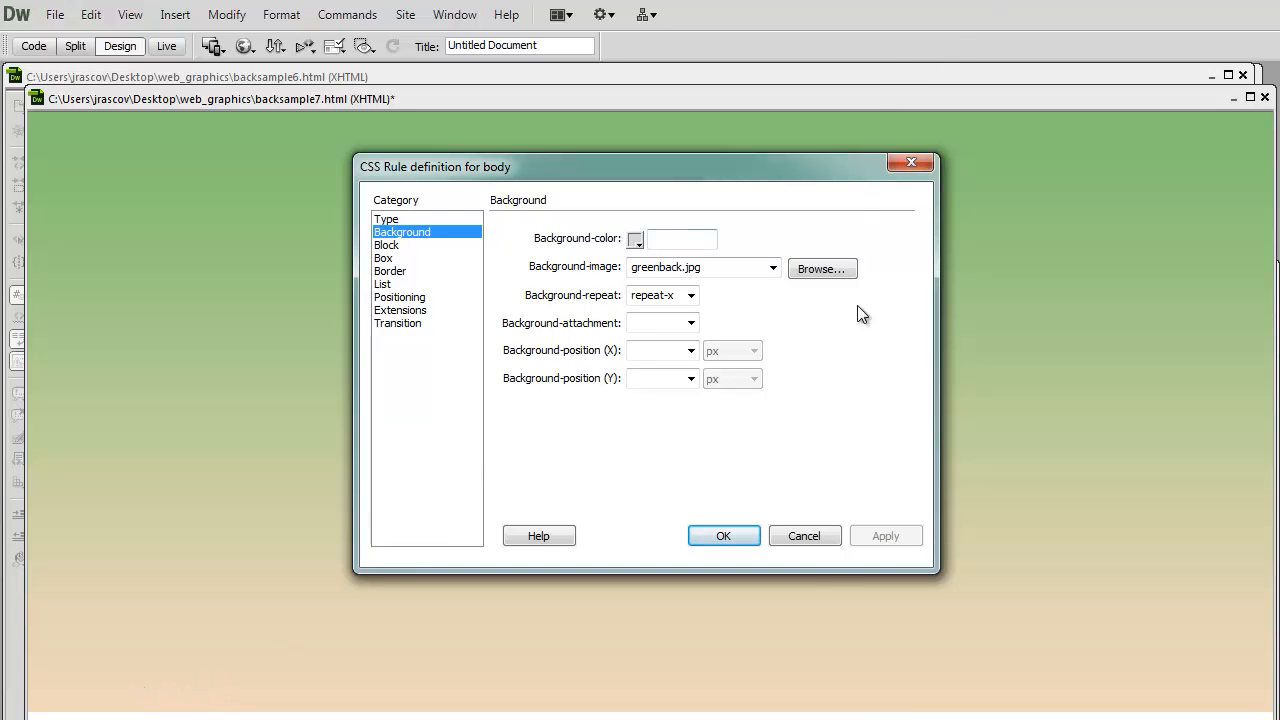
{"action": "left_click", "coordinate": [745, 535]}
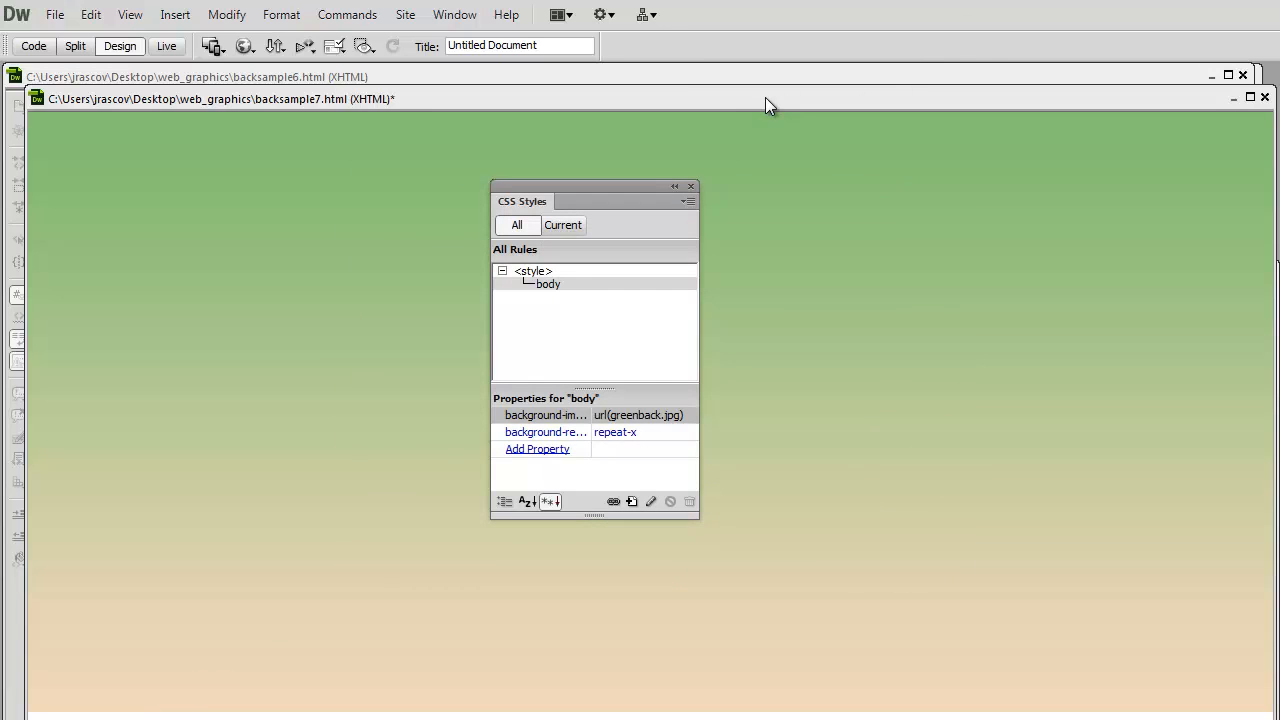
- Edit the body rule to set its background color to f0d8bb, apply it, and select the color code
{"action": "left_click_drag", "start_coordinate": [765, 97], "coordinate": [763, 70]}
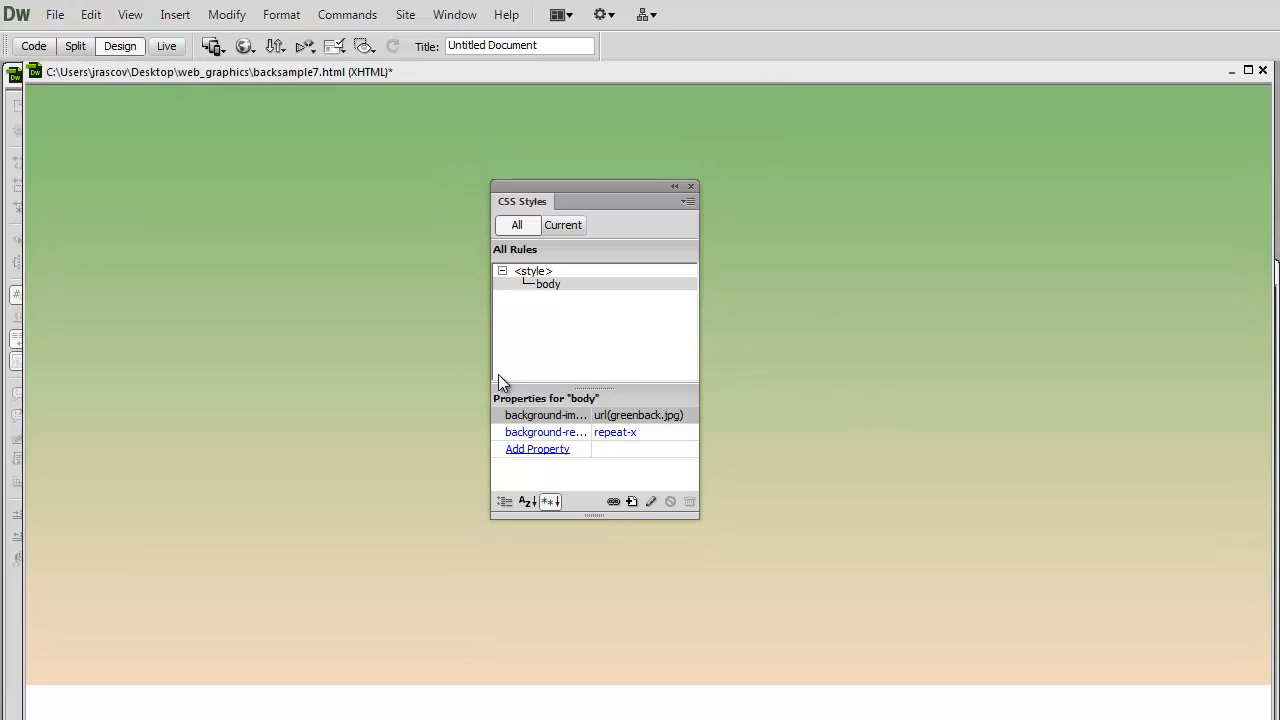
{"action": "left_click", "coordinate": [651, 502]}
{"action": "left_click_drag", "start_coordinate": [935, 343], "coordinate": [850, 170]}
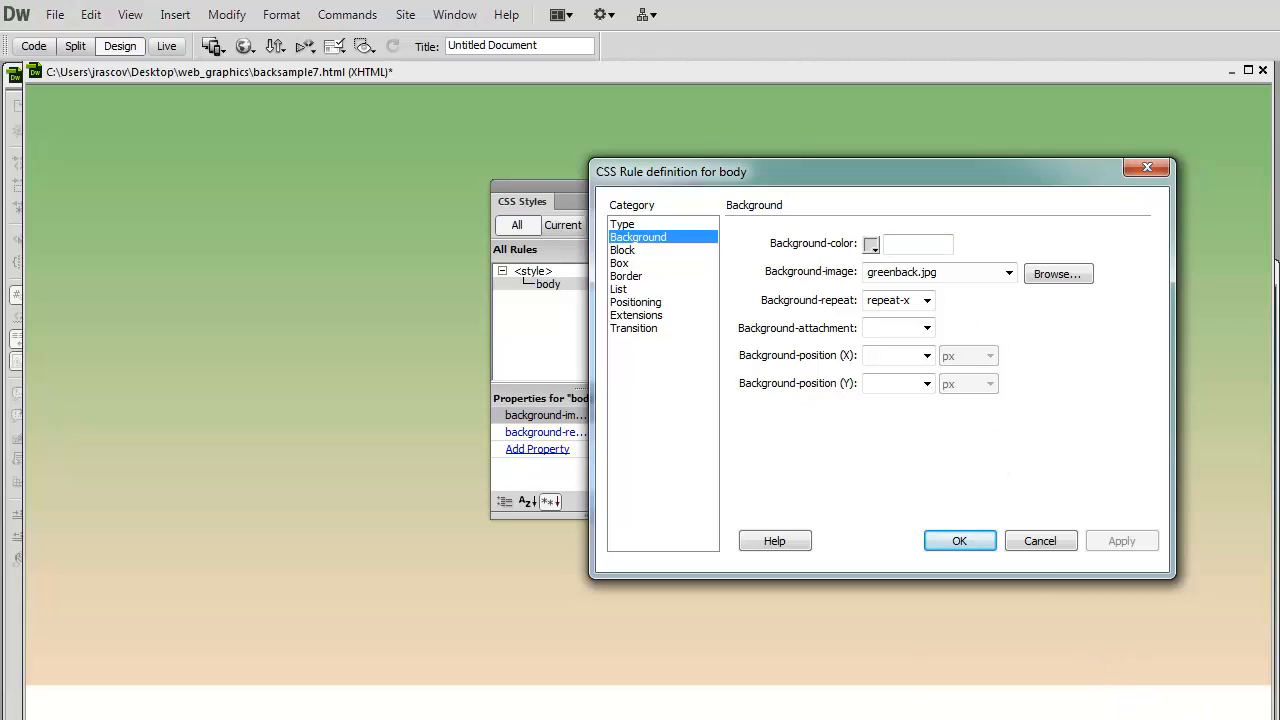
{"action": "left_click", "coordinate": [919, 241]}
{"action": "type", "text": "f0d8bb"}
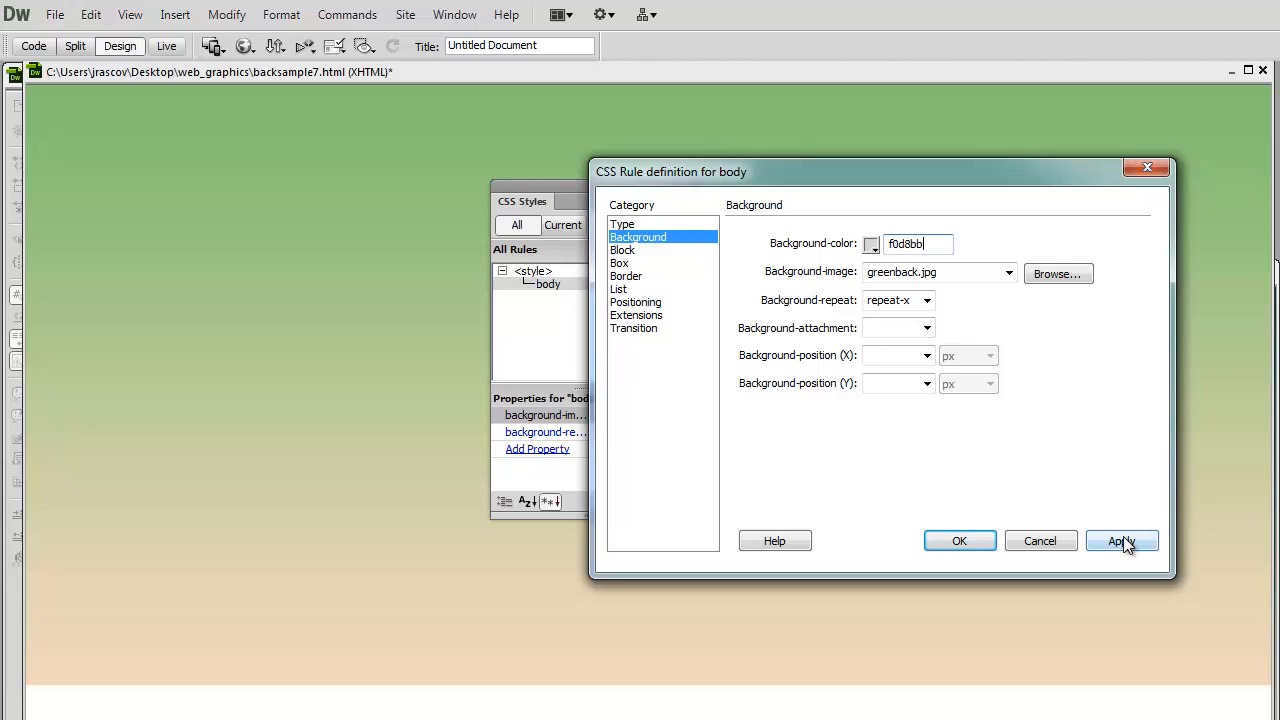
{"action": "left_click", "coordinate": [1121, 540]}
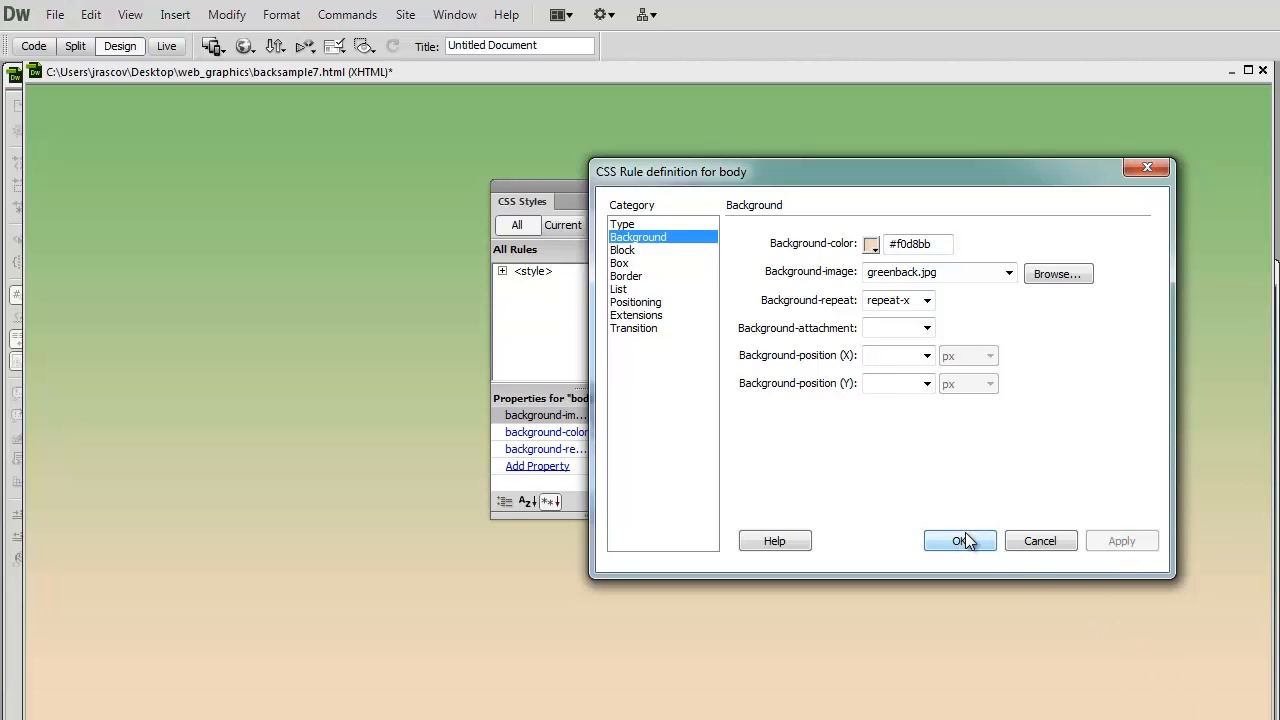
{"action": "left_click_drag", "start_coordinate": [945, 244], "coordinate": [870, 250]}
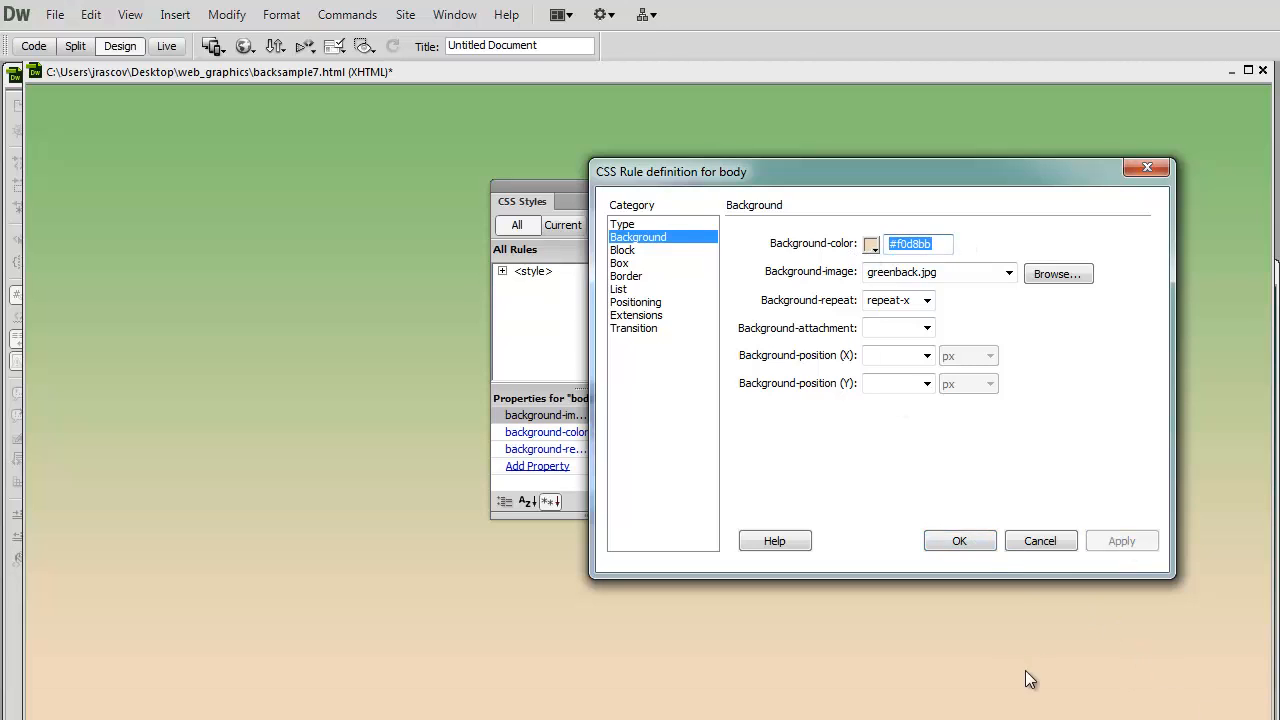
- Accept the body rule's background settings and save the backsample7.html page
{"action": "left_click", "coordinate": [975, 541]}
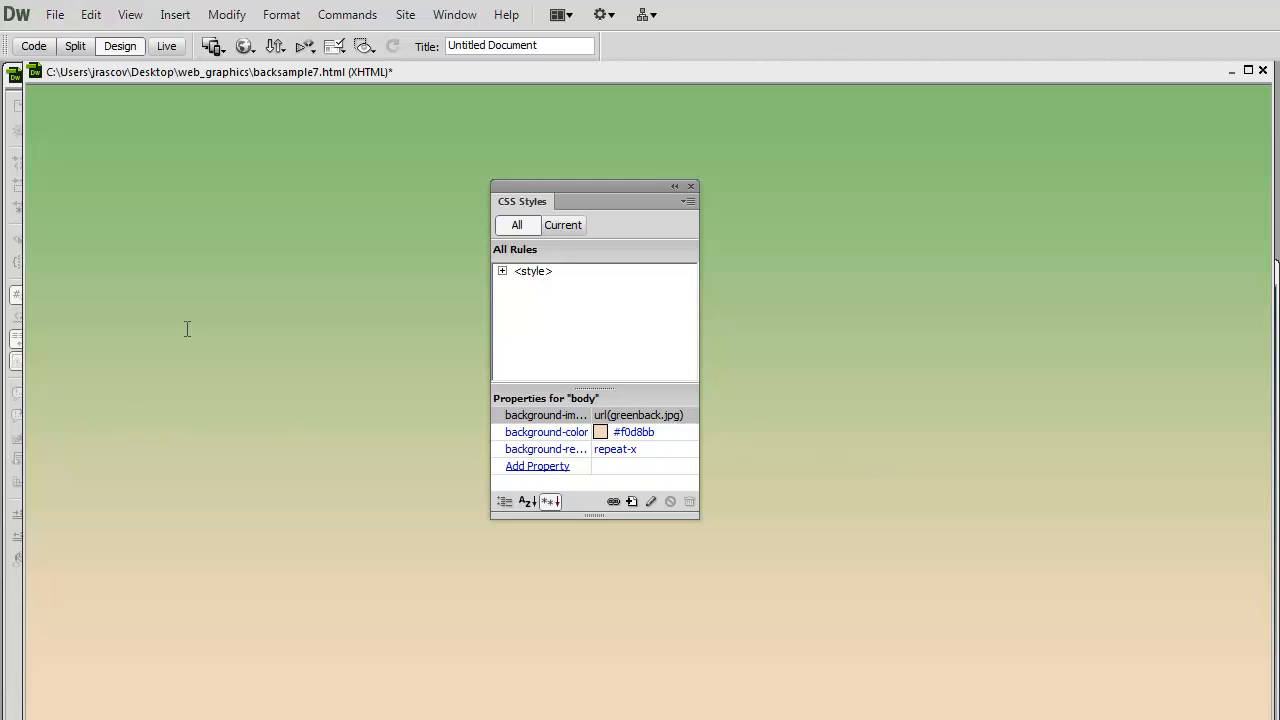
{"action": "left_click", "coordinate": [55, 15]}
{"action": "left_click", "coordinate": [95, 220]}
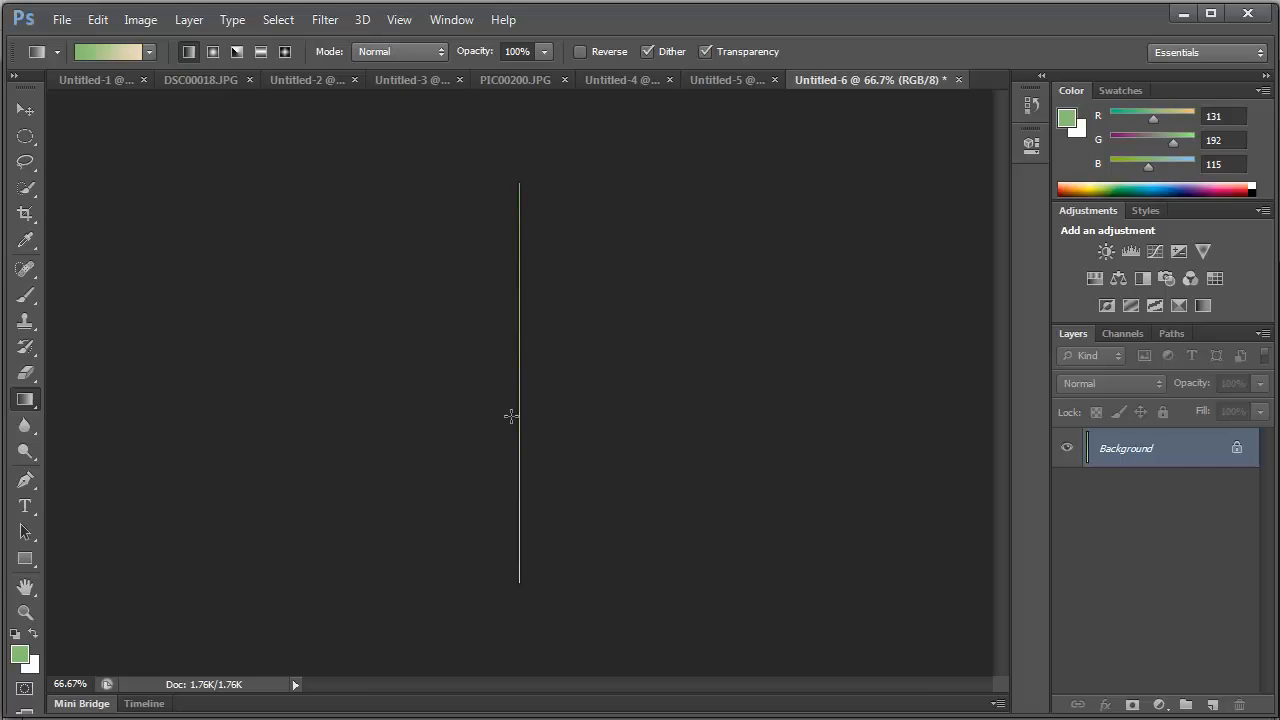
- Switch to Photoshop and revert the PIC00200.JPG landscape photo to its last saved version
{"action": "left_click", "coordinate": [517, 80]}
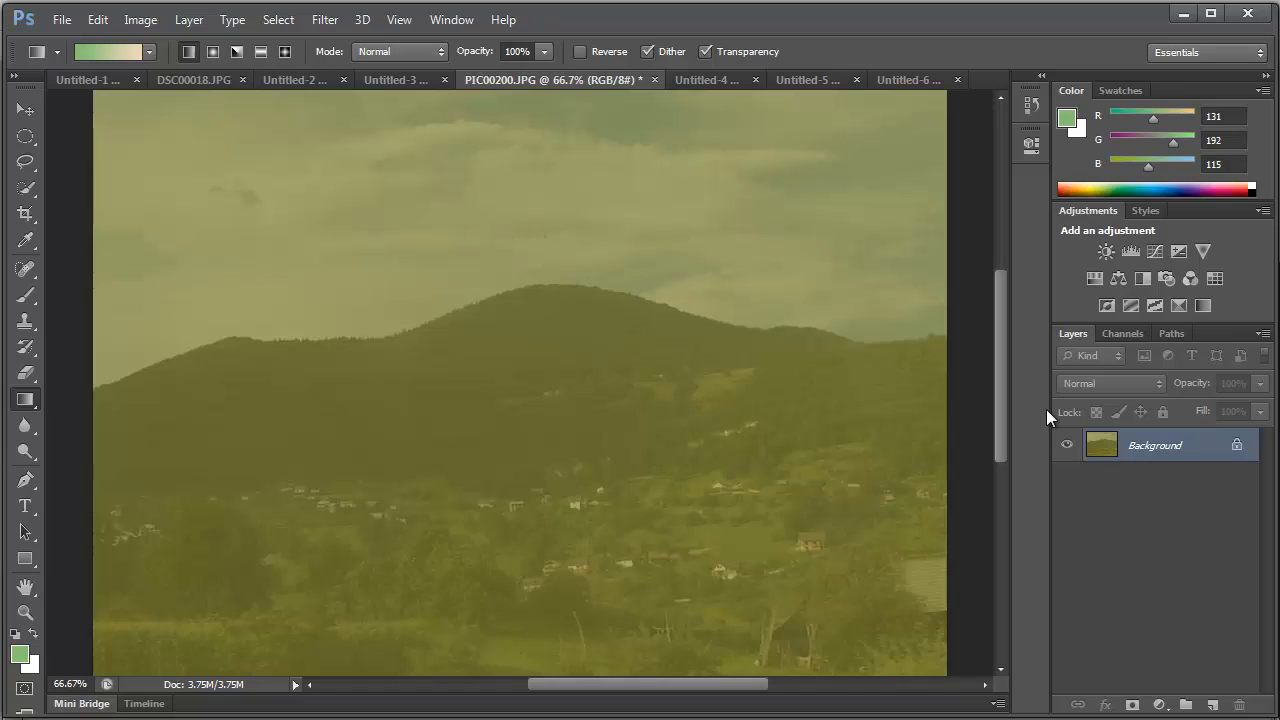
{"action": "left_click", "coordinate": [61, 20]}
{"action": "left_click", "coordinate": [164, 314]}
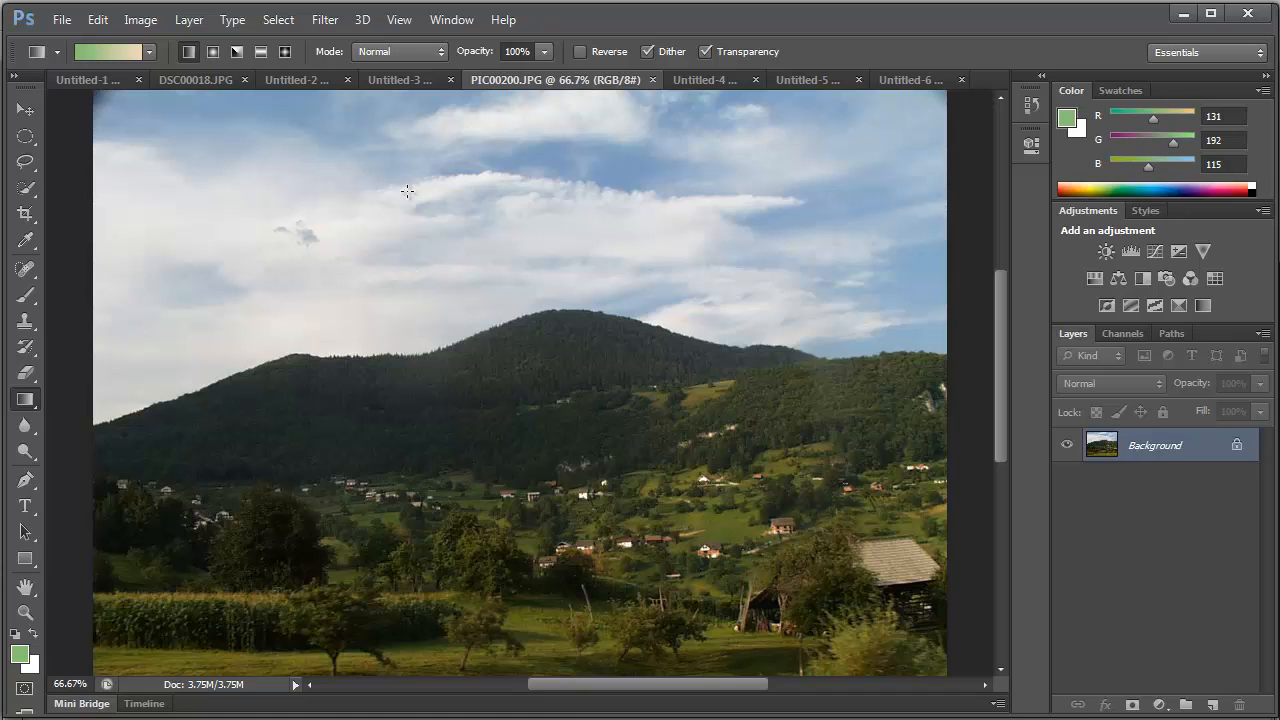
- Fill the landscape photo with the green foreground color in Normal mode at 75% opacity
{"action": "left_click", "coordinate": [98, 20]}
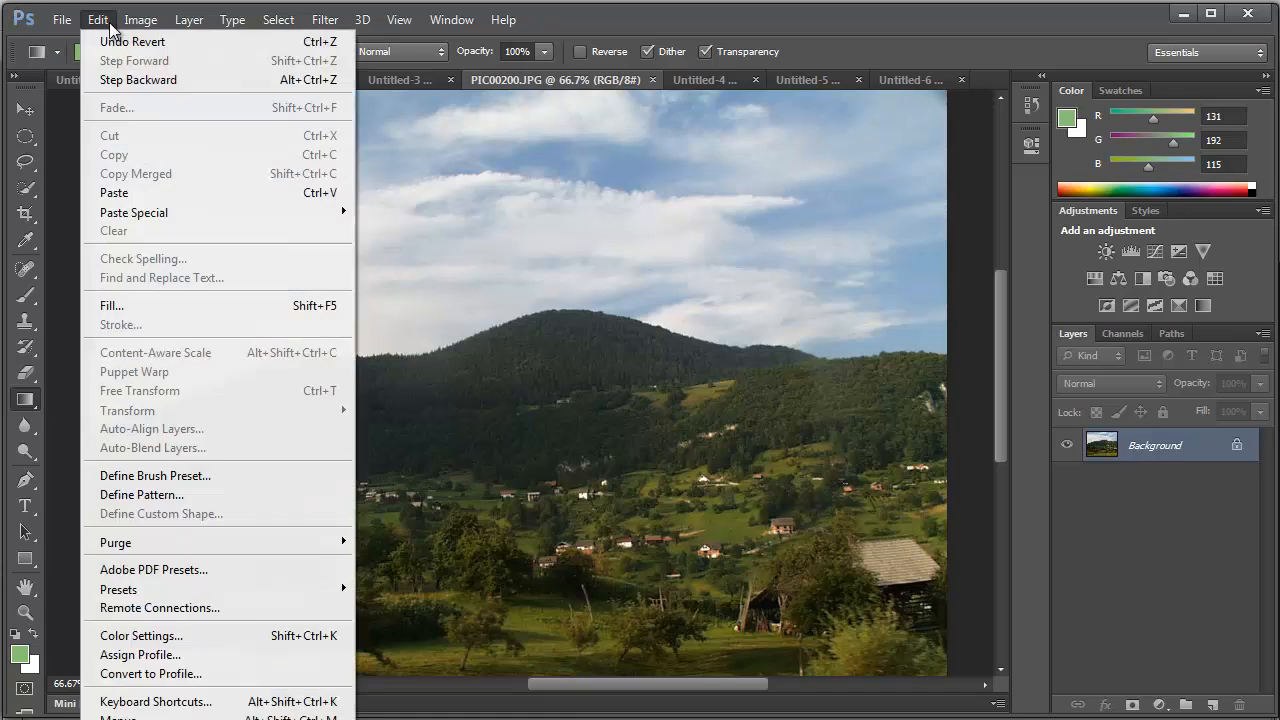
{"action": "left_click", "coordinate": [141, 303]}
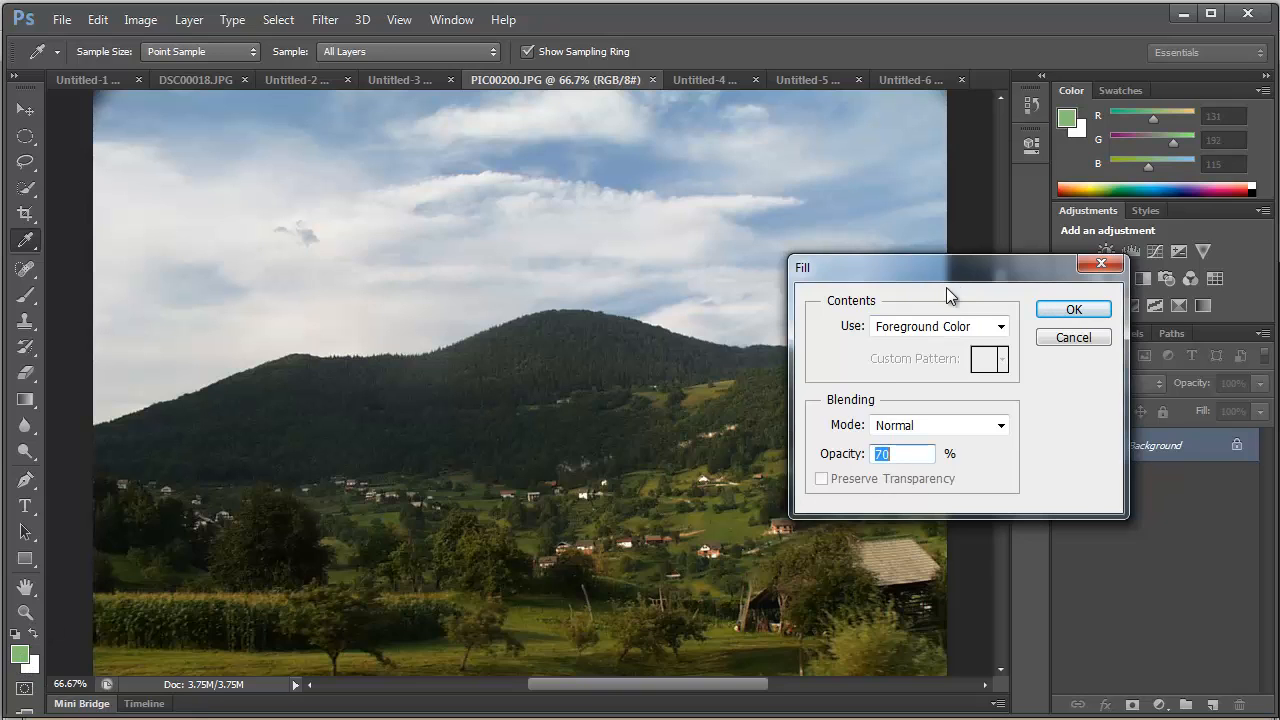
{"action": "left_click_drag", "start_coordinate": [946, 284], "coordinate": [606, 258]}
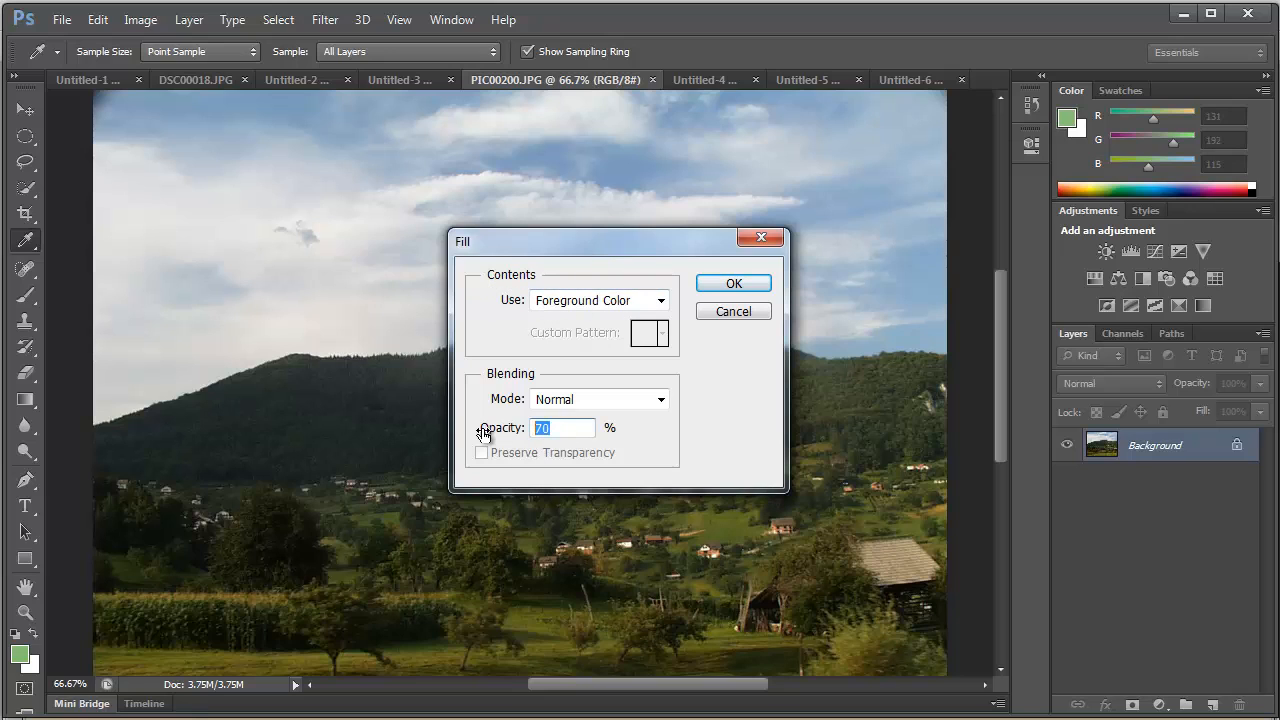
{"action": "type", "text": "75"}
{"action": "left_click", "coordinate": [752, 288]}
{"action": "key", "text": "g"}
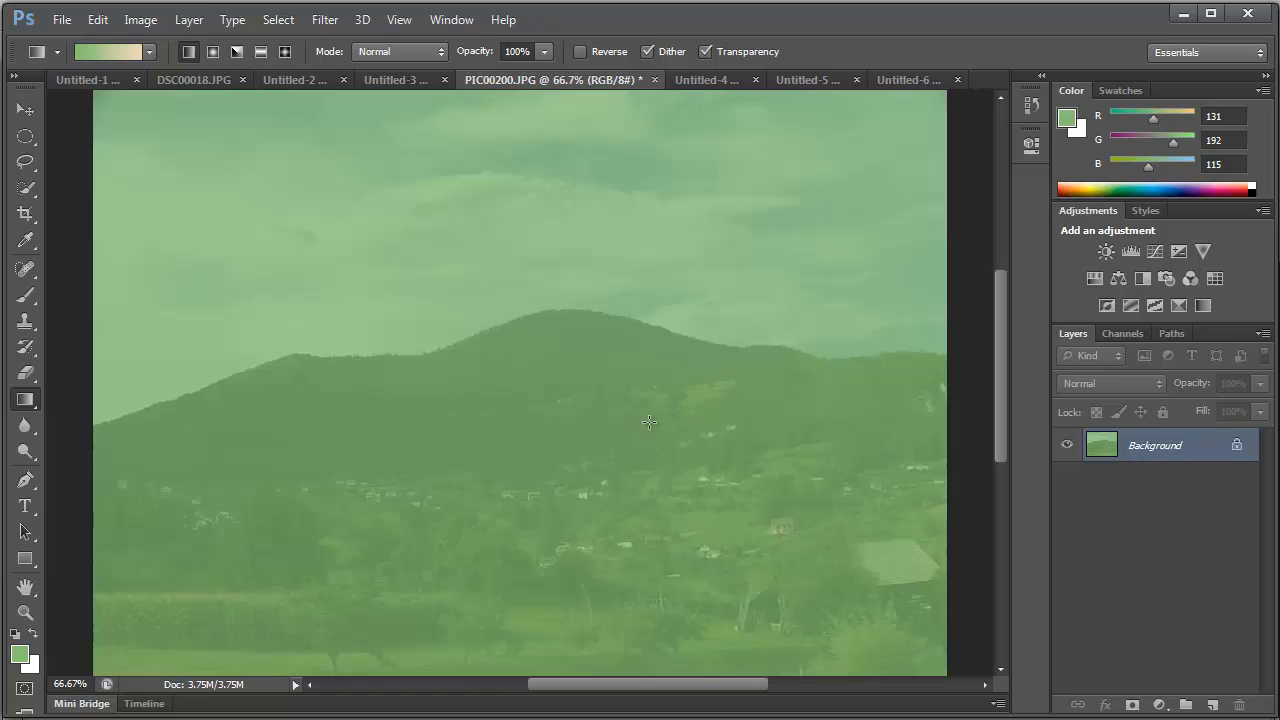
- Save the green-tinted photo for the web as a JPEG named fullback2 in the web_graphics folder
{"action": "left_click", "coordinate": [64, 20]}
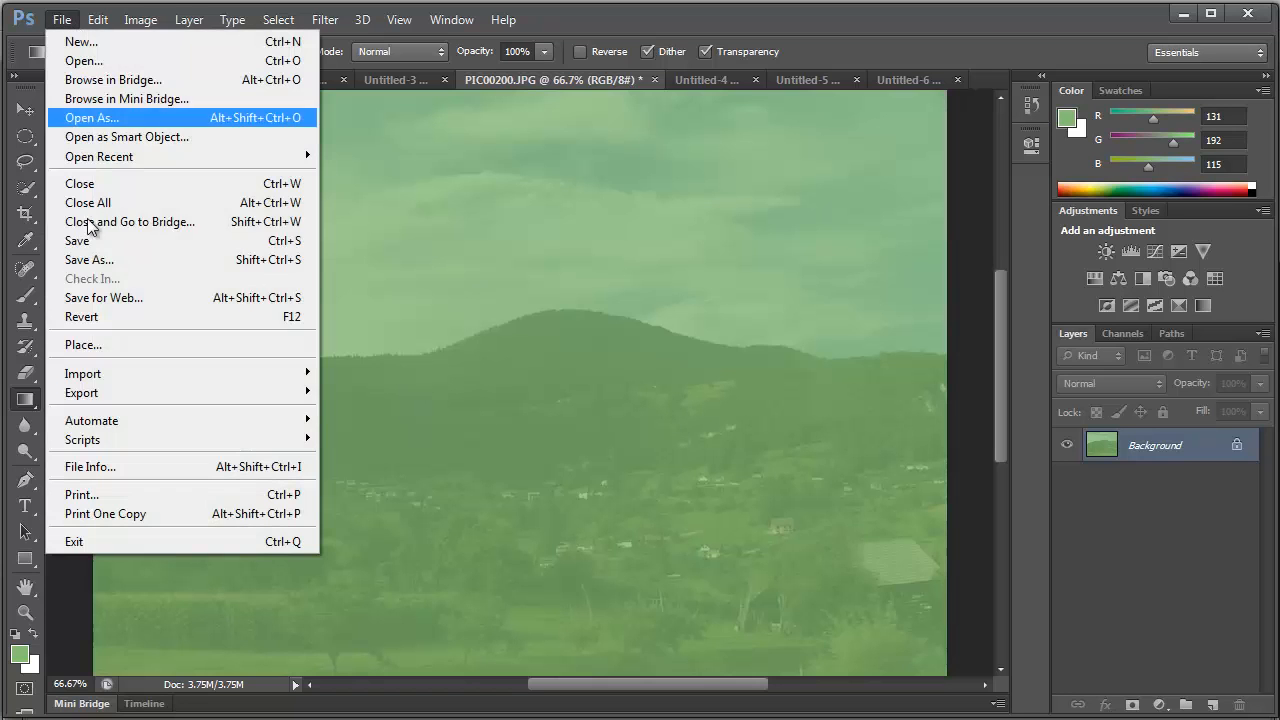
{"action": "left_click", "coordinate": [144, 297]}
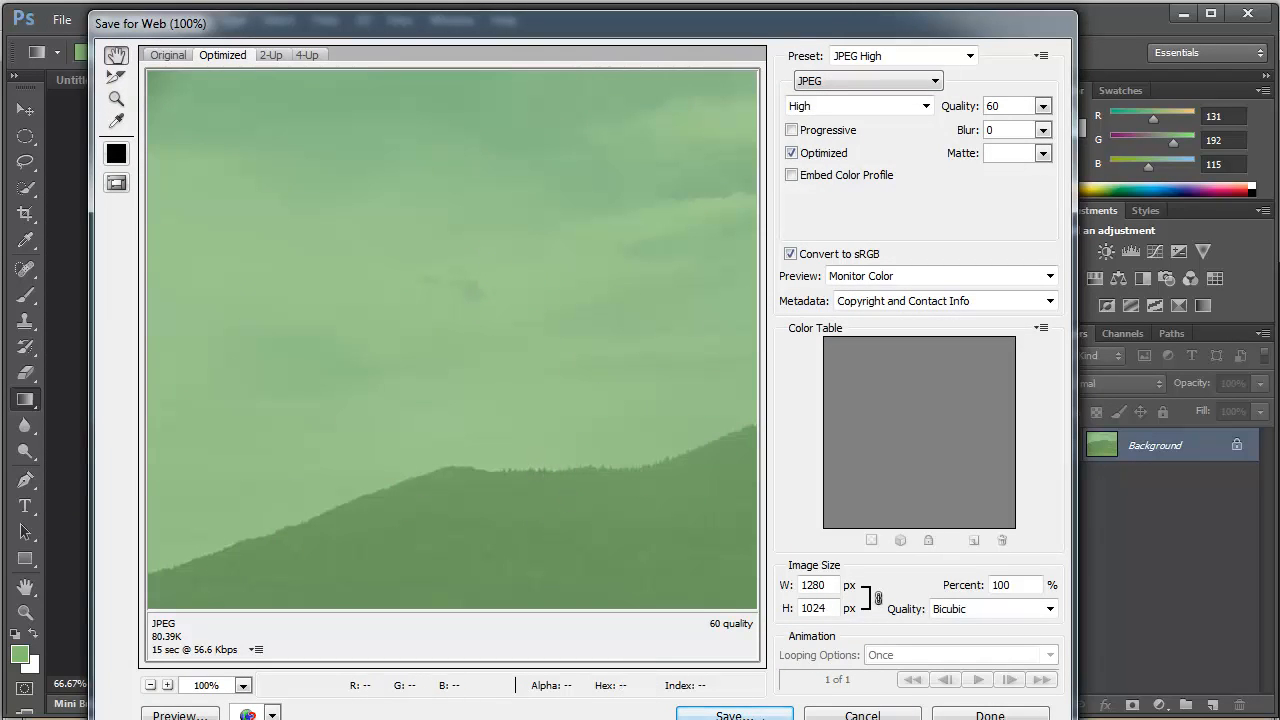
{"action": "left_click", "coordinate": [770, 716]}
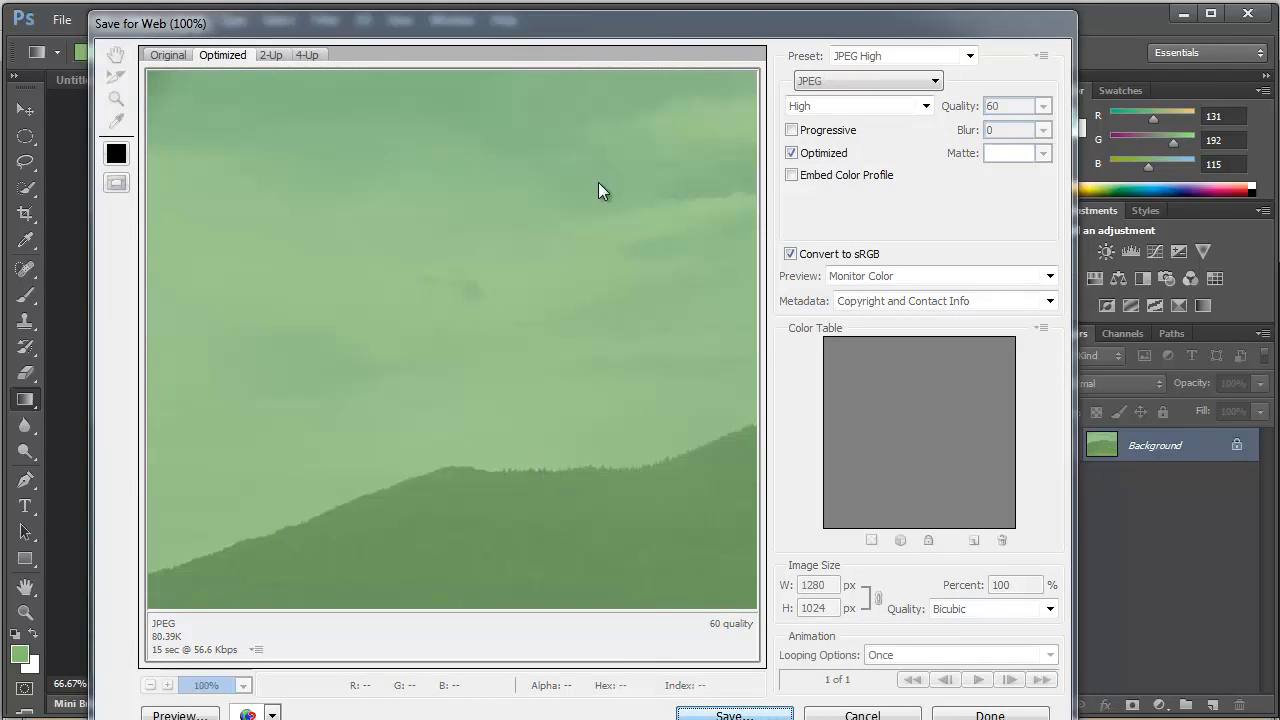
{"action": "left_click", "coordinate": [346, 570]}
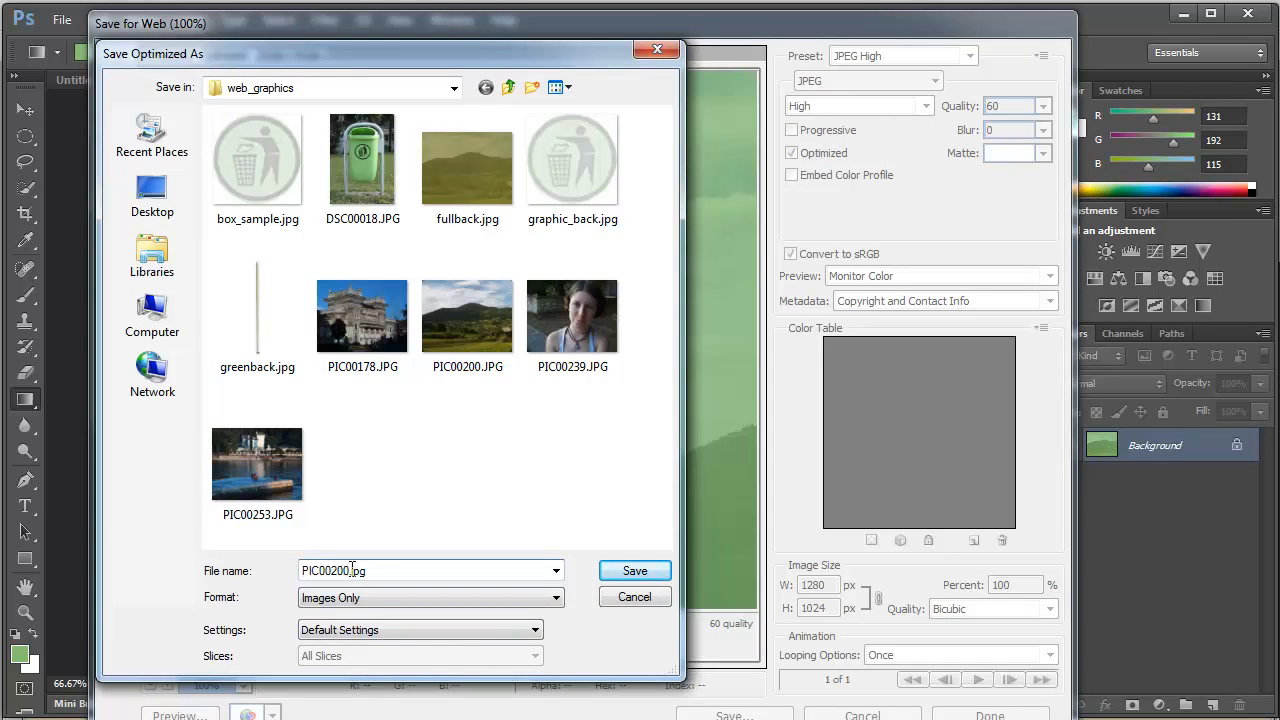
{"action": "double_click", "coordinate": [352, 570]}
{"action": "type", "text": "fullback2"}
{"action": "left_click", "coordinate": [655, 572]}
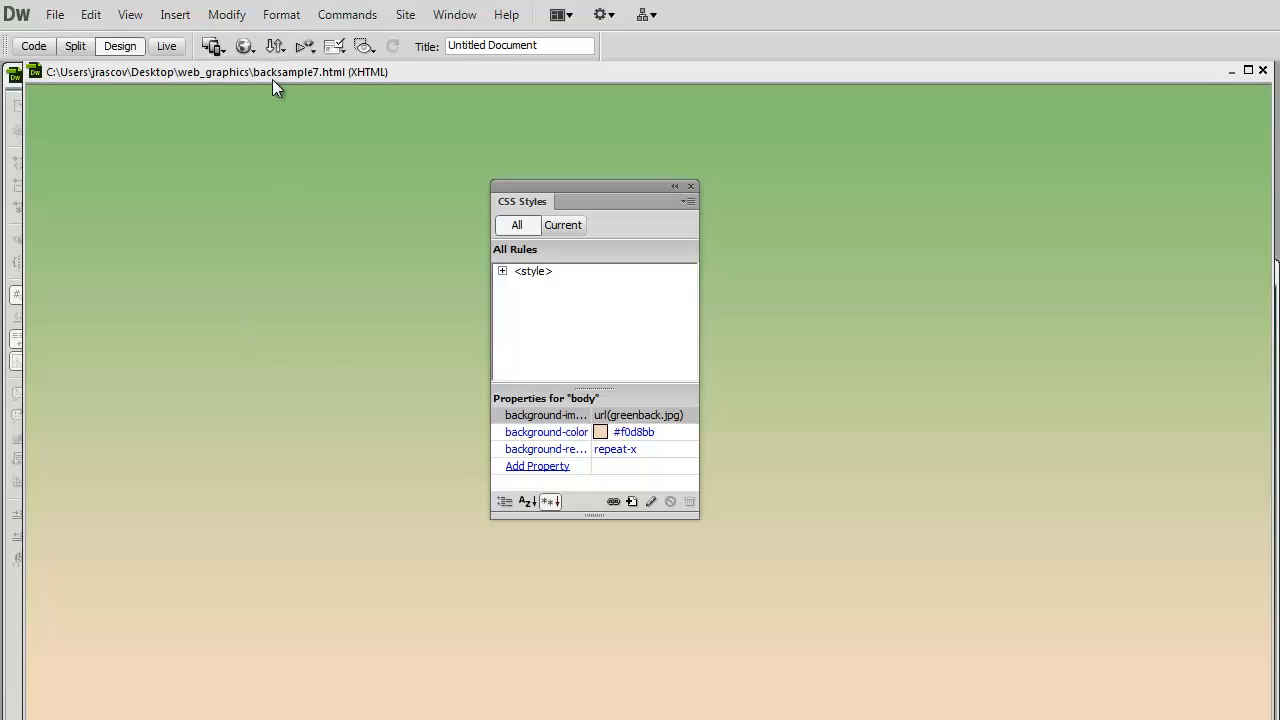
- Switch to Dreamweaver and review the backgrounds of backsample6.html and backsample4.html in Design view
{"action": "mouse_move", "coordinate": [274, 75]}
{"action": "left_mouse_down"}
{"action": "mouse_move", "coordinate": [271, 263]}
{"action": "mouse_move", "coordinate": [272, 97]}
{"action": "left_mouse_up"}
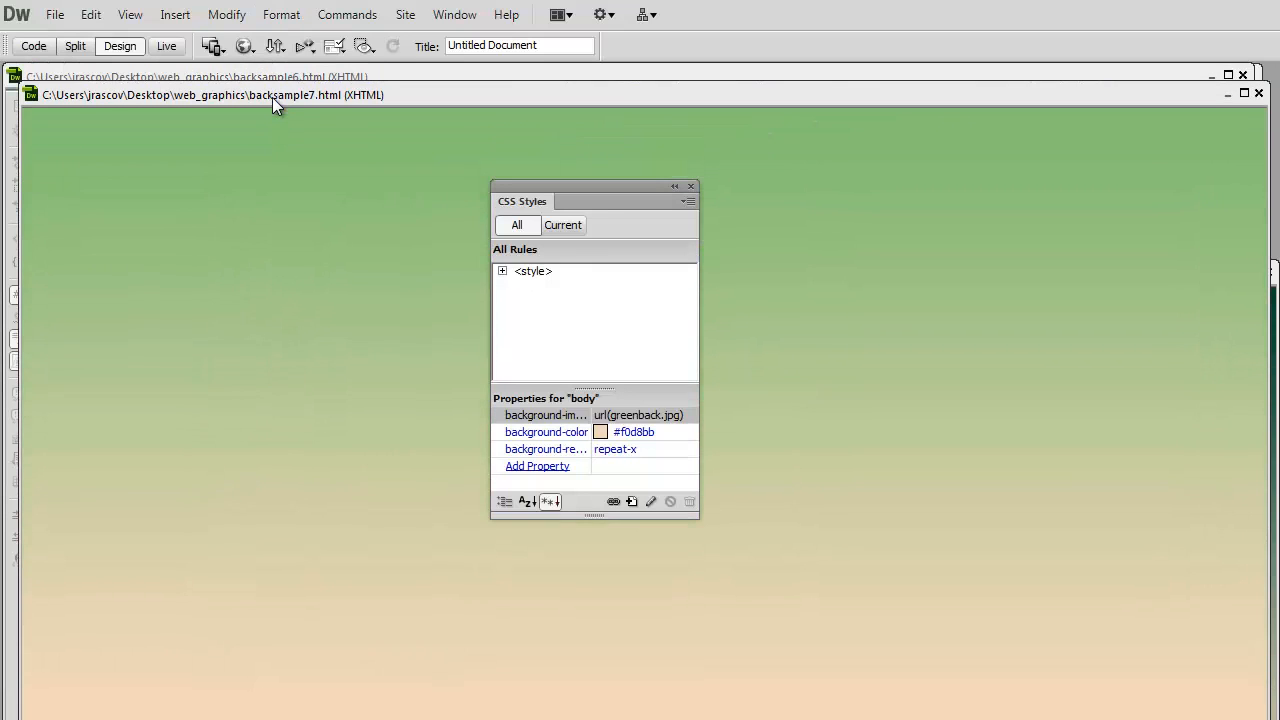
{"action": "left_click", "coordinate": [330, 77]}
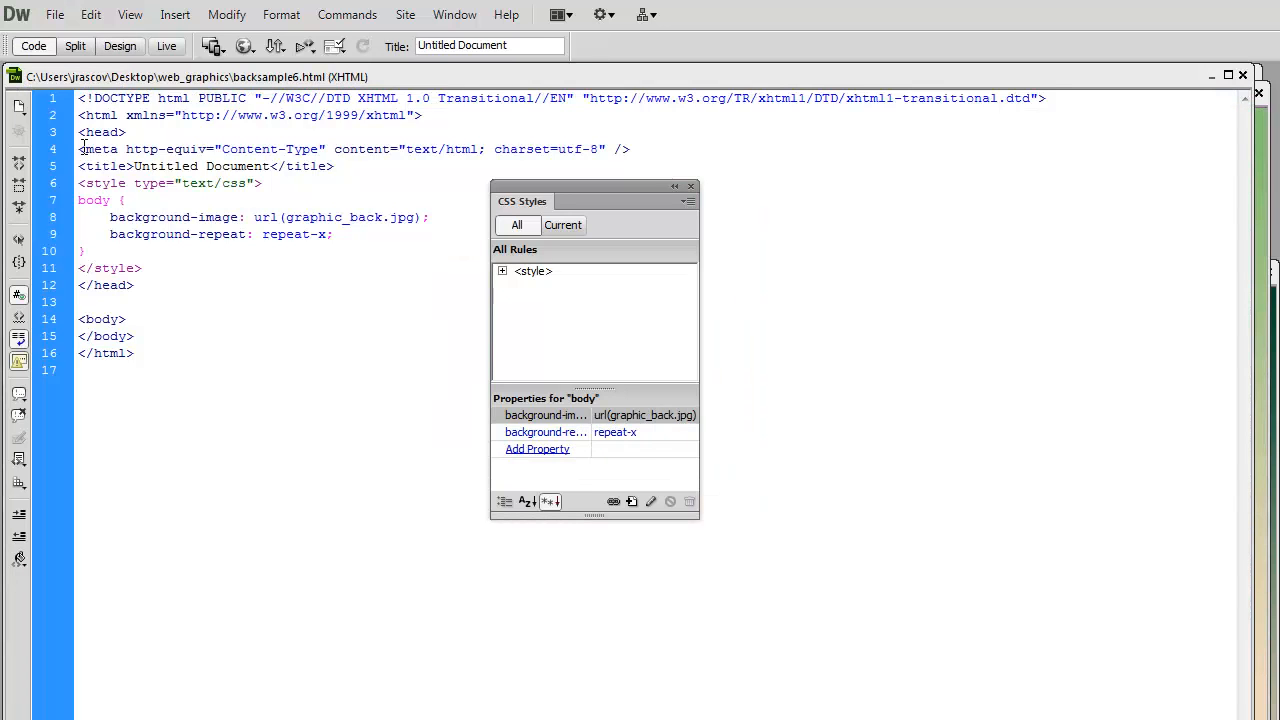
{"action": "left_click", "coordinate": [118, 47]}
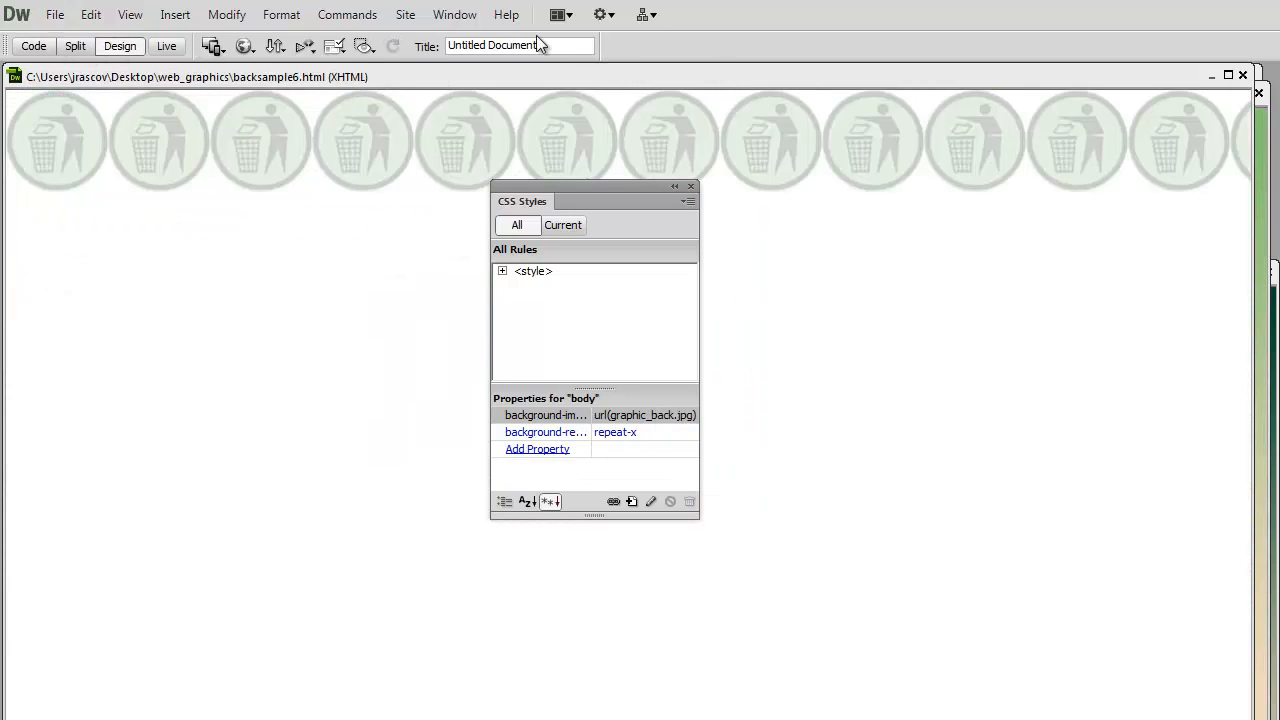
{"action": "left_click", "coordinate": [454, 14]}
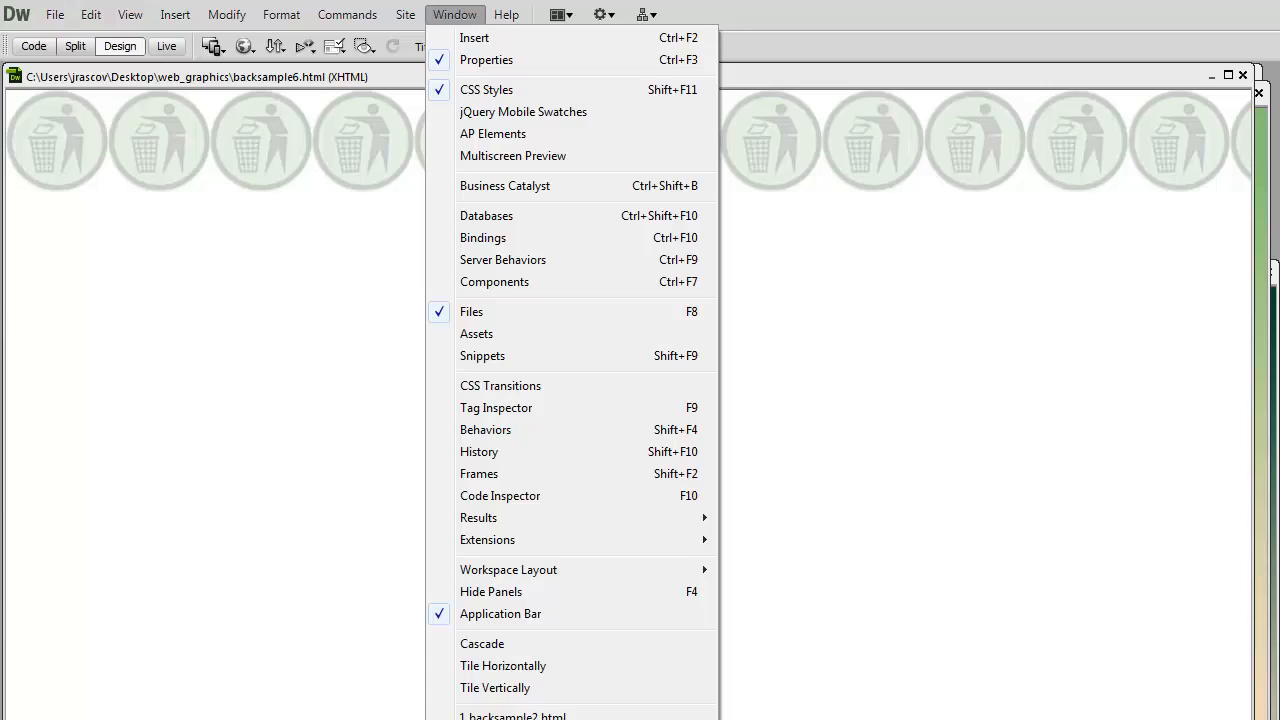
{"action": "left_click", "coordinate": [531, 717]}
{"action": "left_click_drag", "start_coordinate": [353, 511], "coordinate": [236, 80]}
{"action": "left_click", "coordinate": [120, 47]}
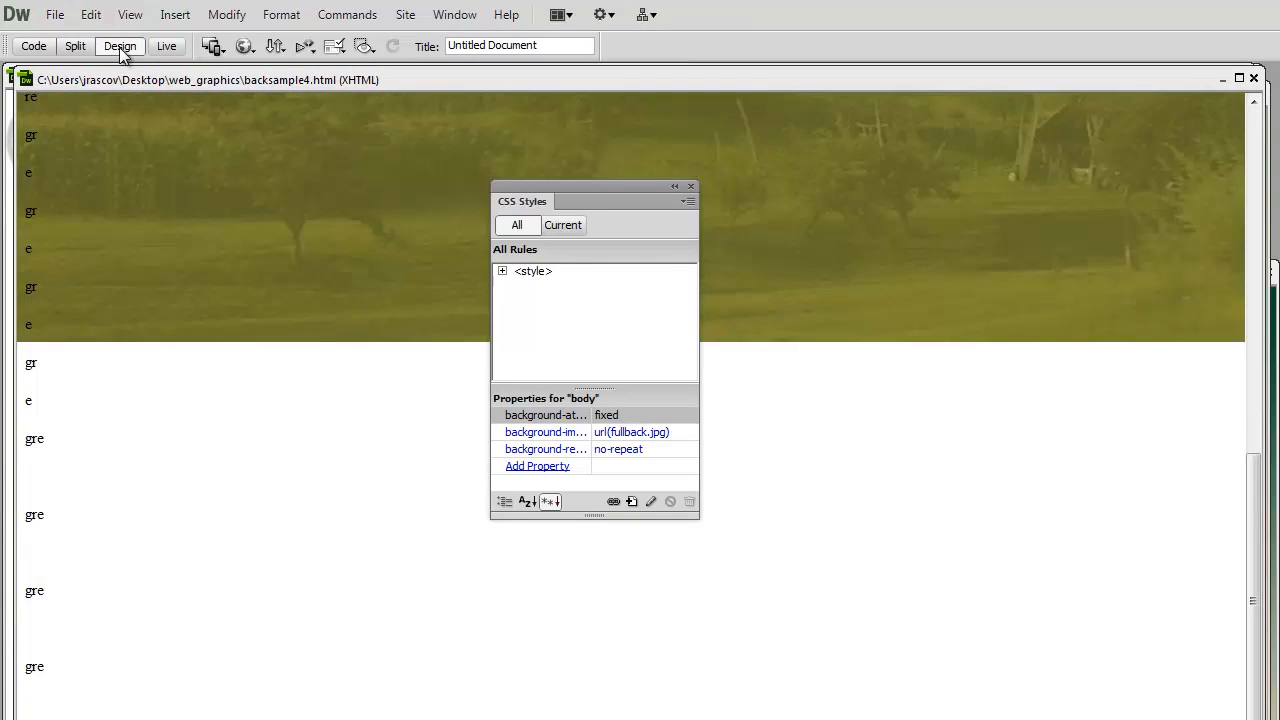
{"action": "left_click_drag", "start_coordinate": [1254, 585], "coordinate": [1246, 128]}
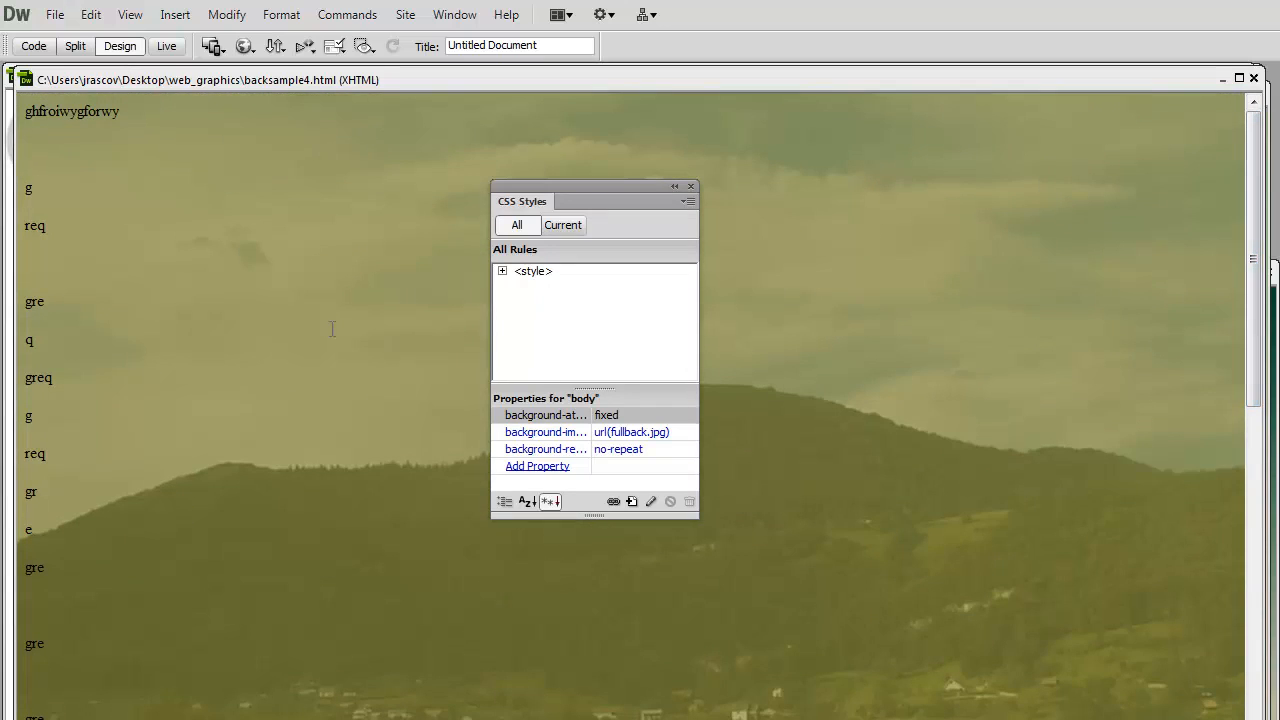
- Create a new blank HTML page with no layout and the XHTML 1.0 Transitional doctype
{"action": "left_click", "coordinate": [55, 14]}
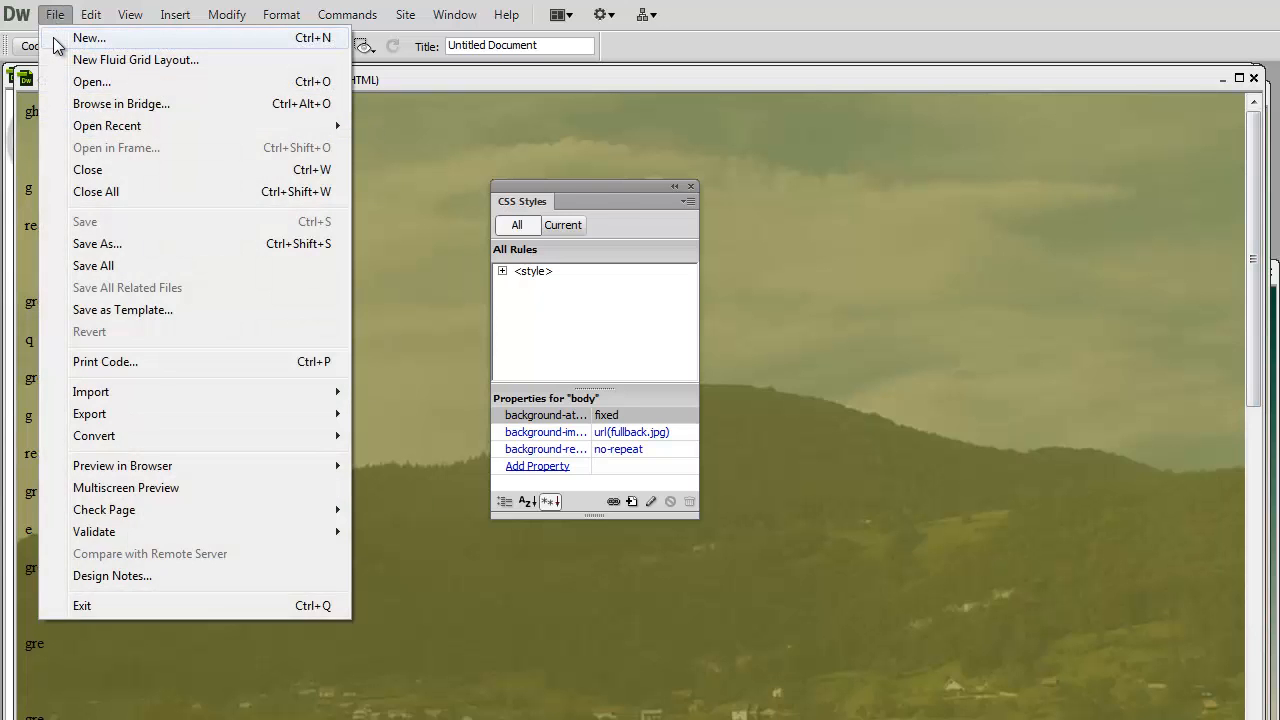
{"action": "left_click", "coordinate": [62, 34]}
{"action": "left_click_drag", "start_coordinate": [806, 260], "coordinate": [352, 133]}
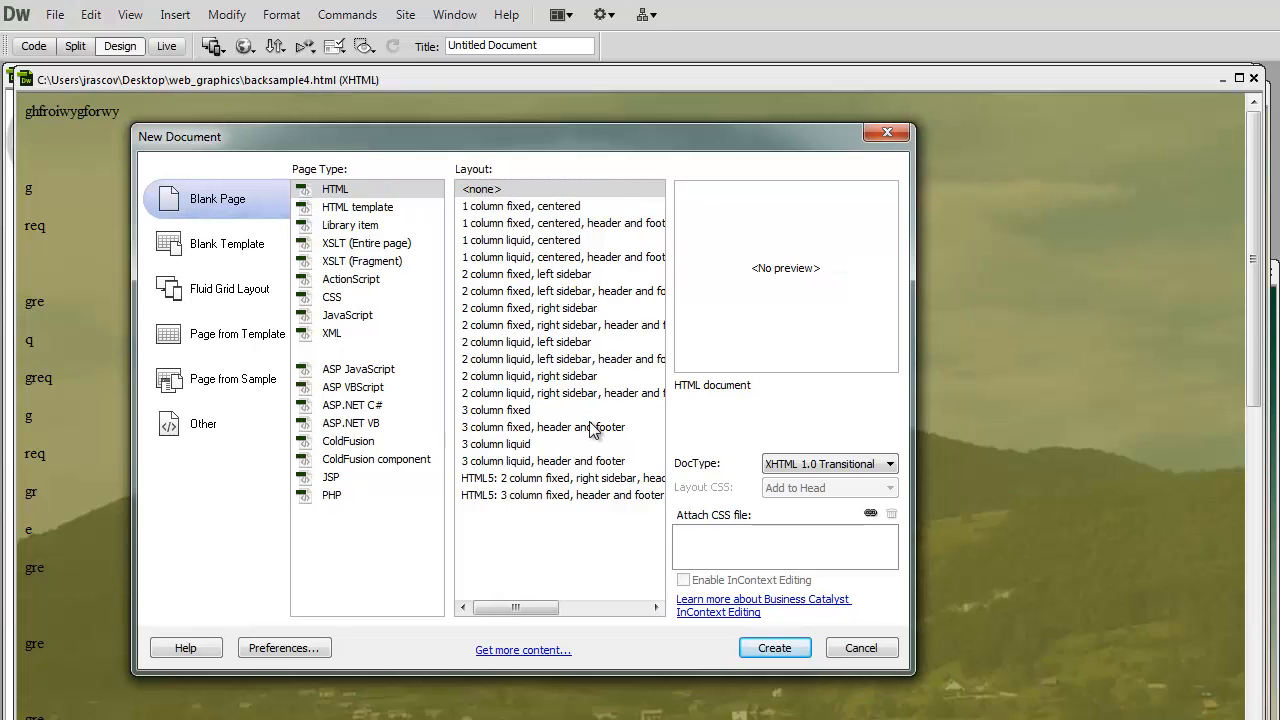
{"action": "left_click", "coordinate": [777, 648]}
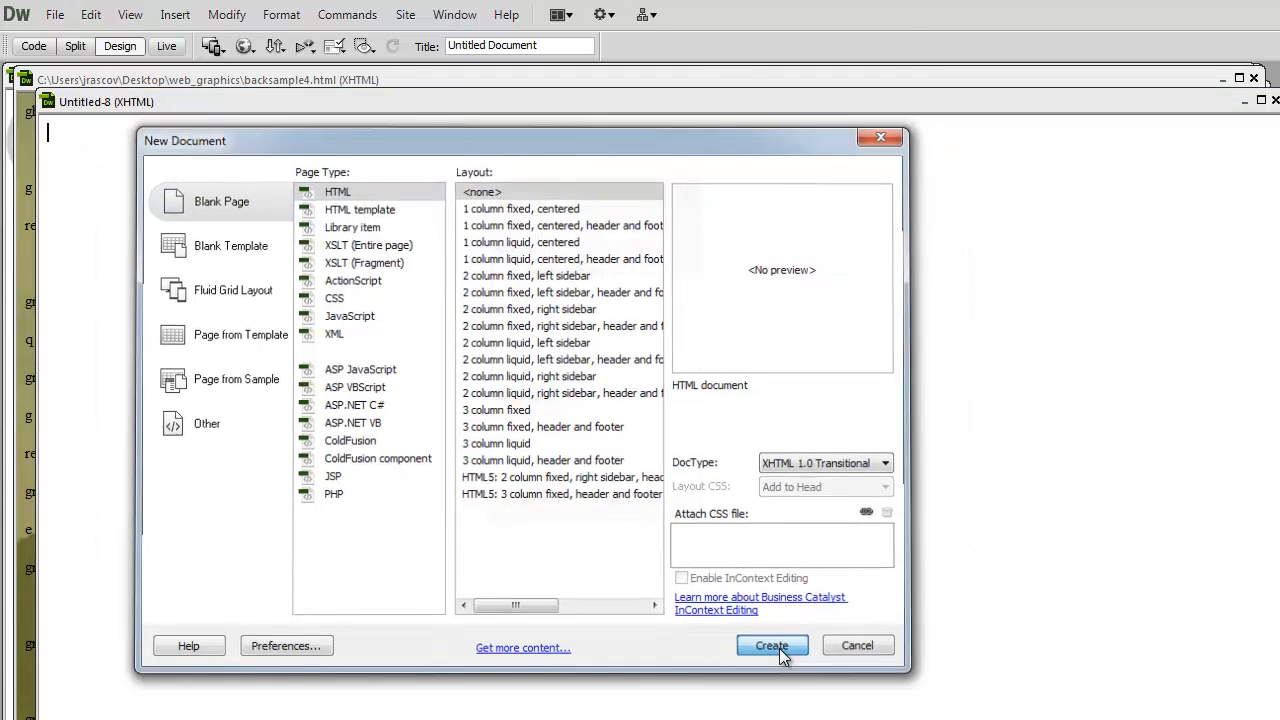
- Save the new page as backsample8.html in the web_graphics folder
{"action": "left_click", "coordinate": [58, 14]}
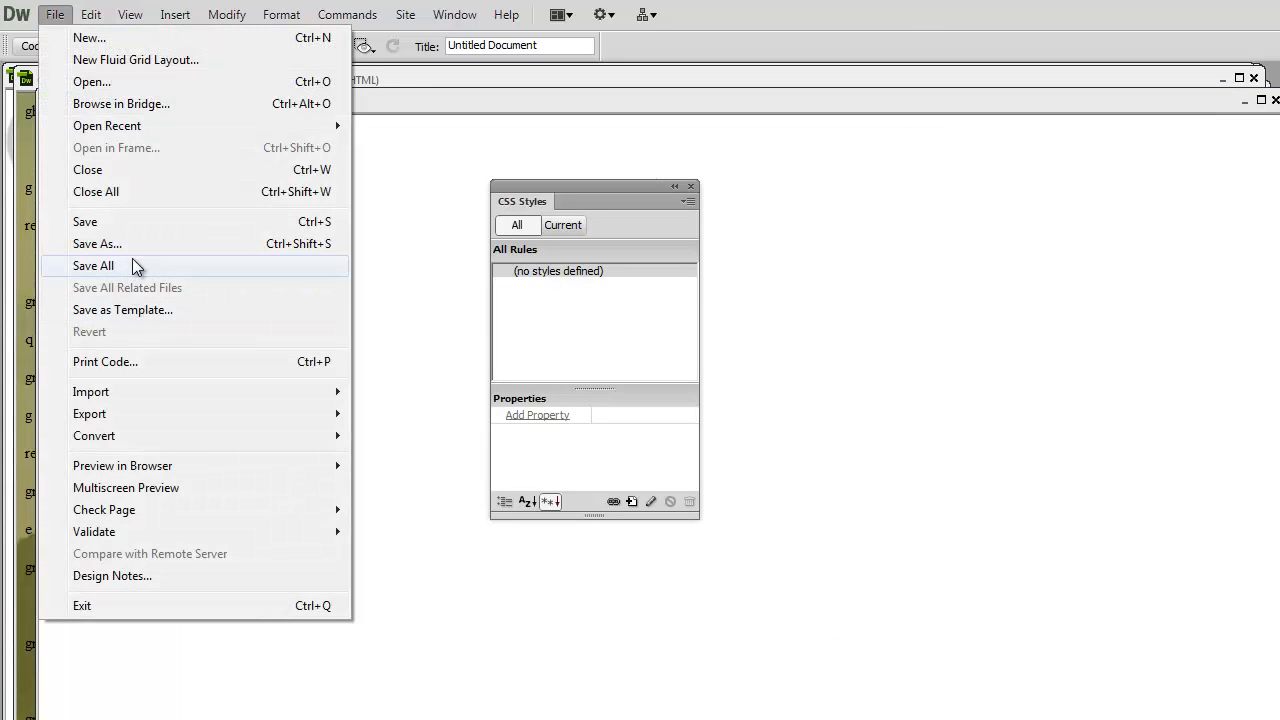
{"action": "left_click", "coordinate": [137, 246]}
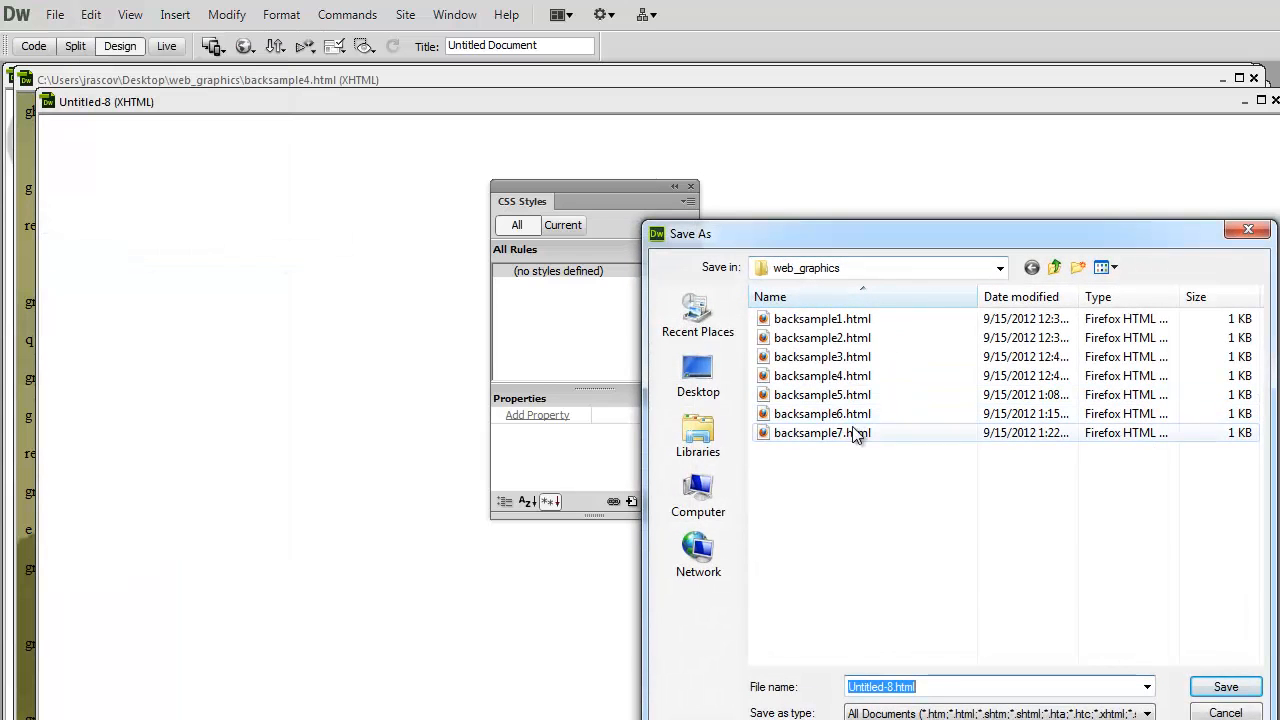
{"action": "left_click", "coordinate": [866, 433]}
{"action": "double_click", "coordinate": [912, 687]}
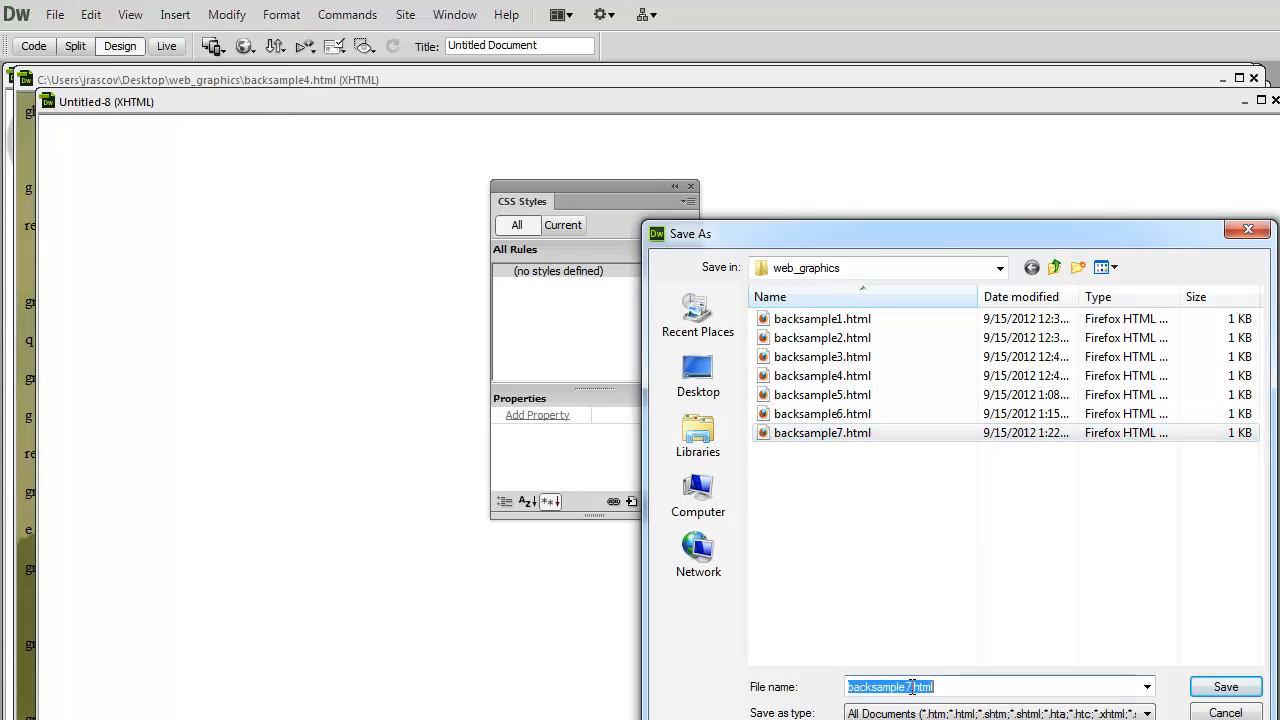
{"action": "left_click", "coordinate": [911, 687]}
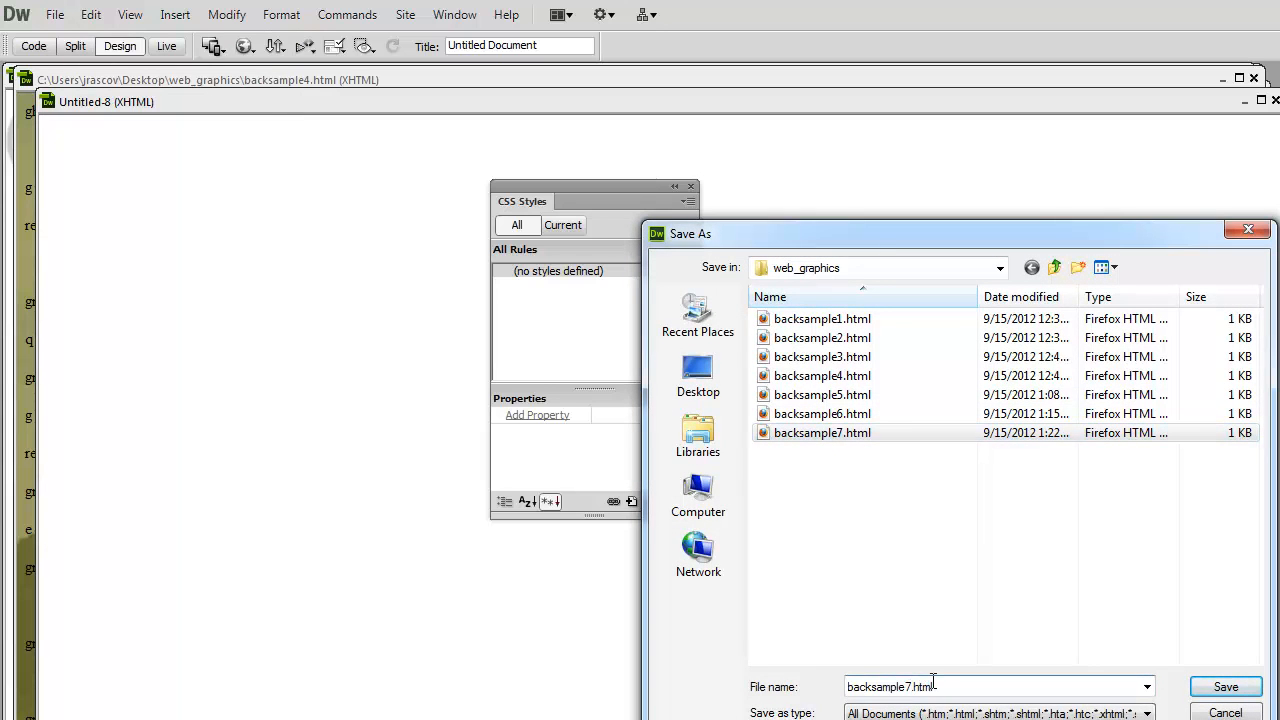
{"action": "key", "text": "BackSpace"}
{"action": "type", "text": "8"}
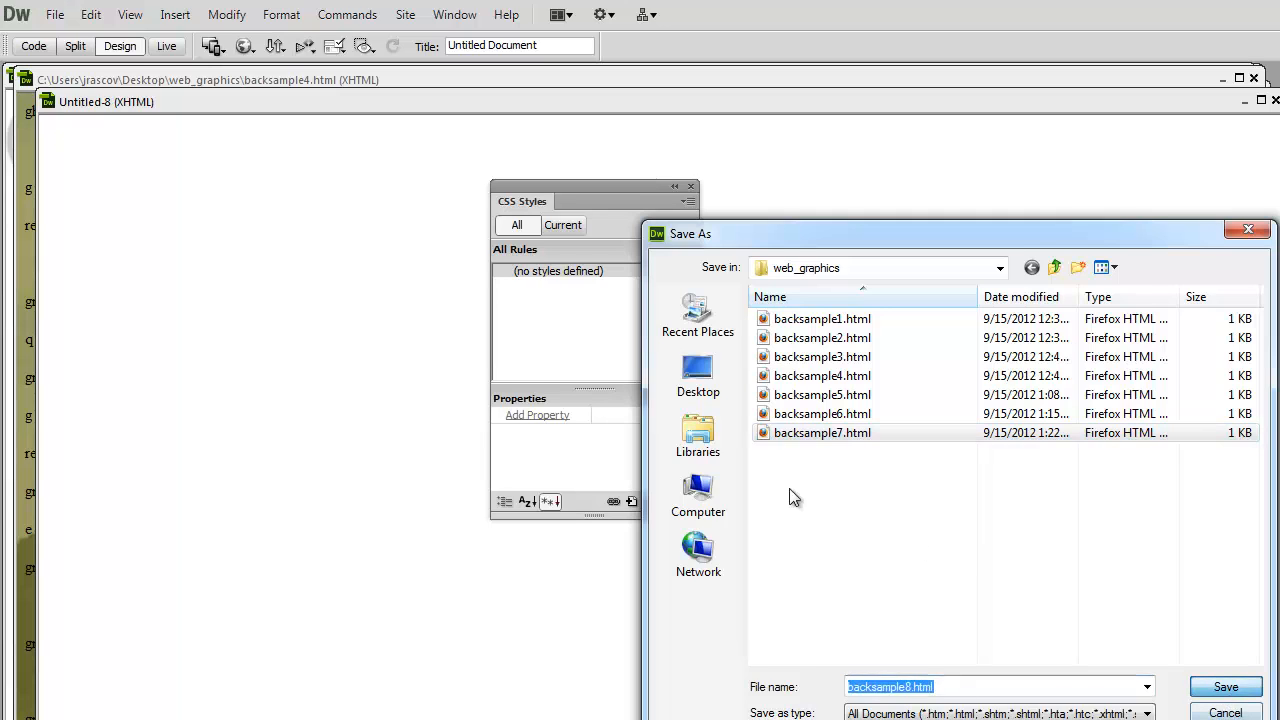
{"action": "left_click", "coordinate": [1226, 688]}
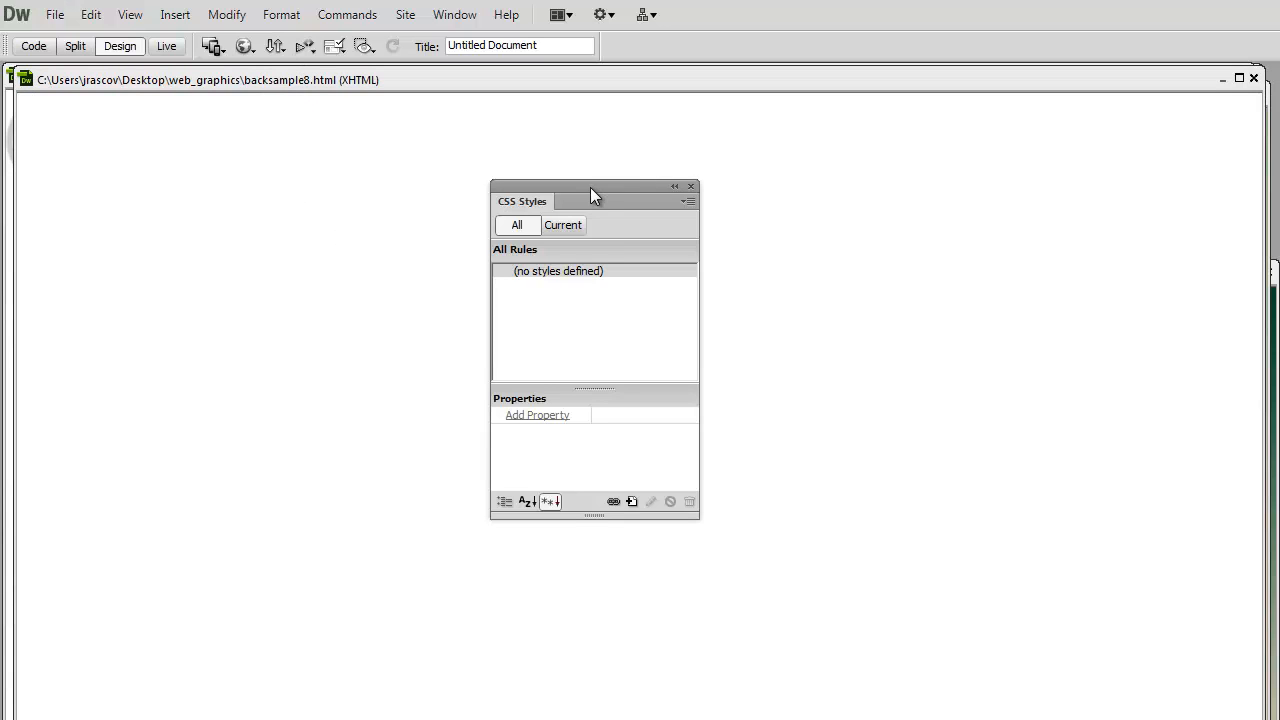
- Create a Tag-type CSS rule for body, defined in this document only
{"action": "left_click_drag", "start_coordinate": [590, 194], "coordinate": [479, 162]}
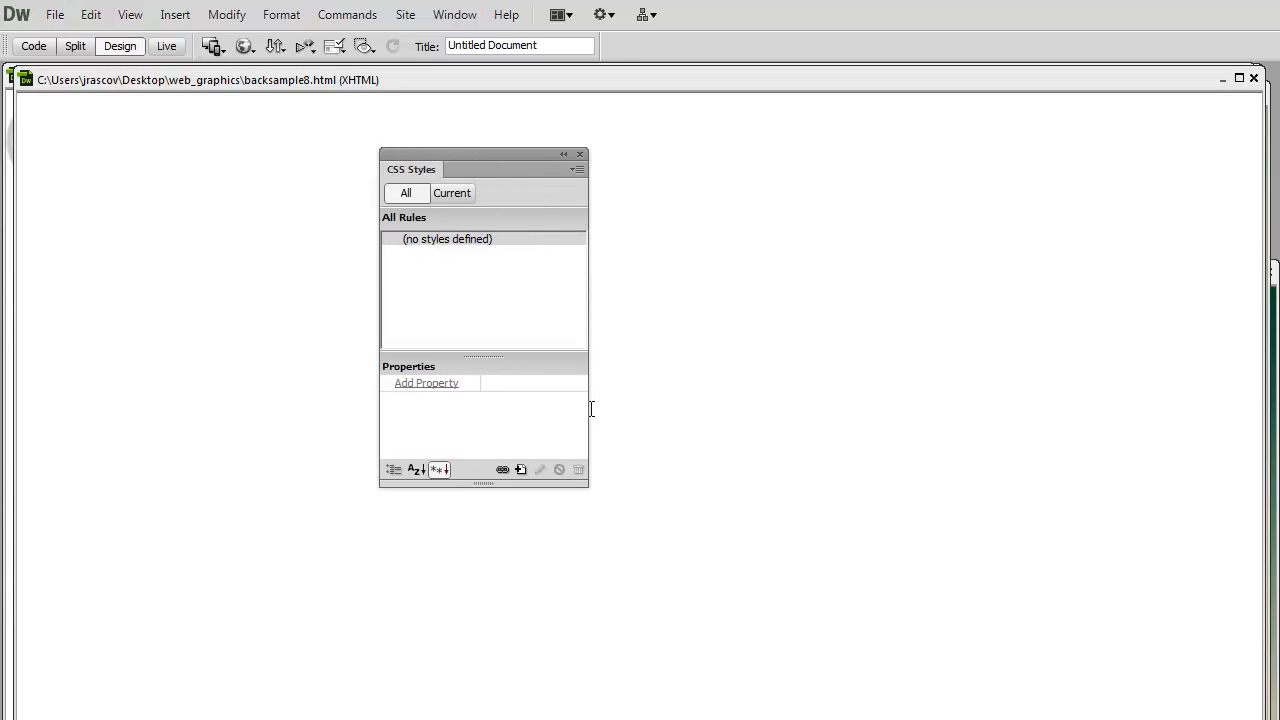
{"action": "left_click", "coordinate": [521, 469]}
{"action": "left_click", "coordinate": [345, 189]}
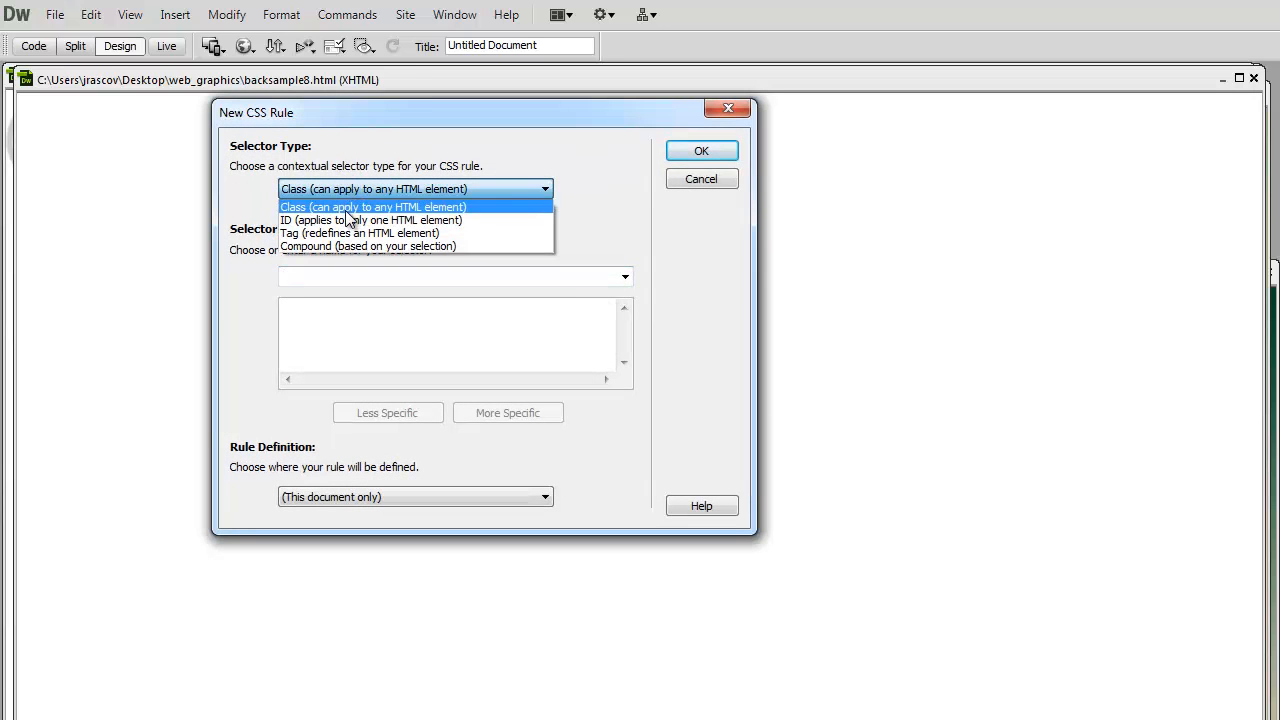
{"action": "left_click", "coordinate": [340, 234]}
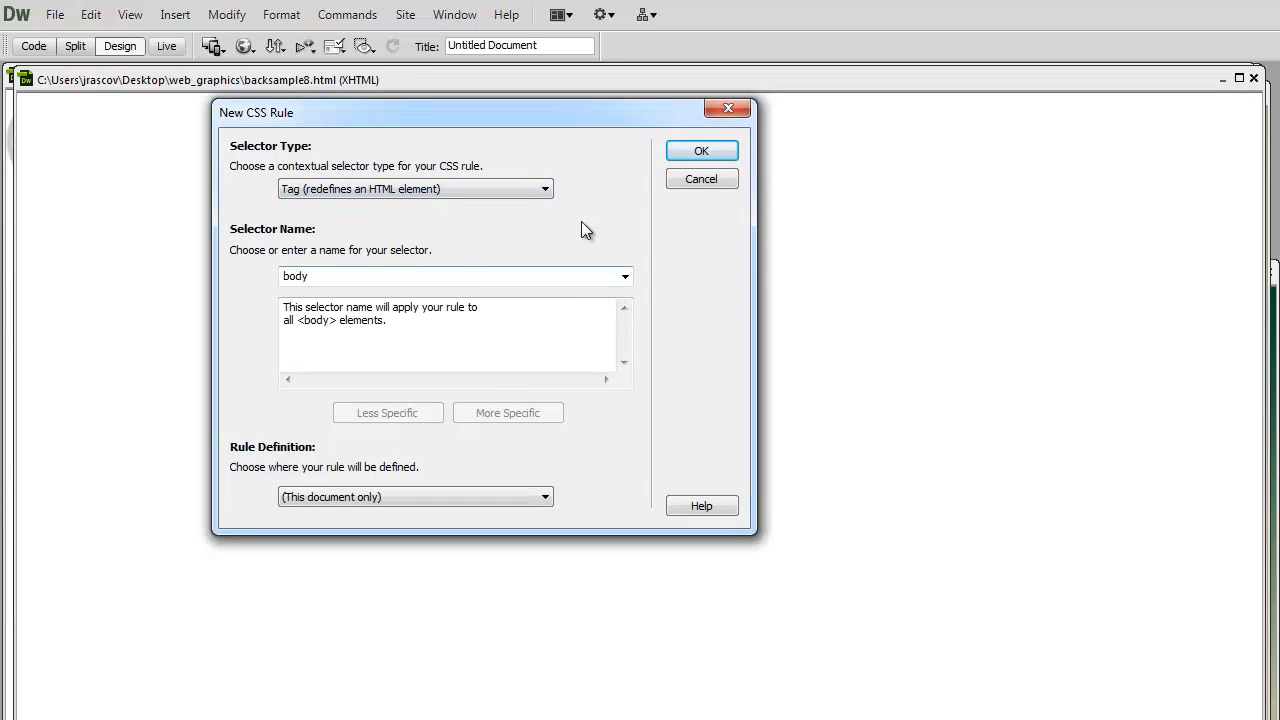
{"action": "left_click", "coordinate": [692, 154]}
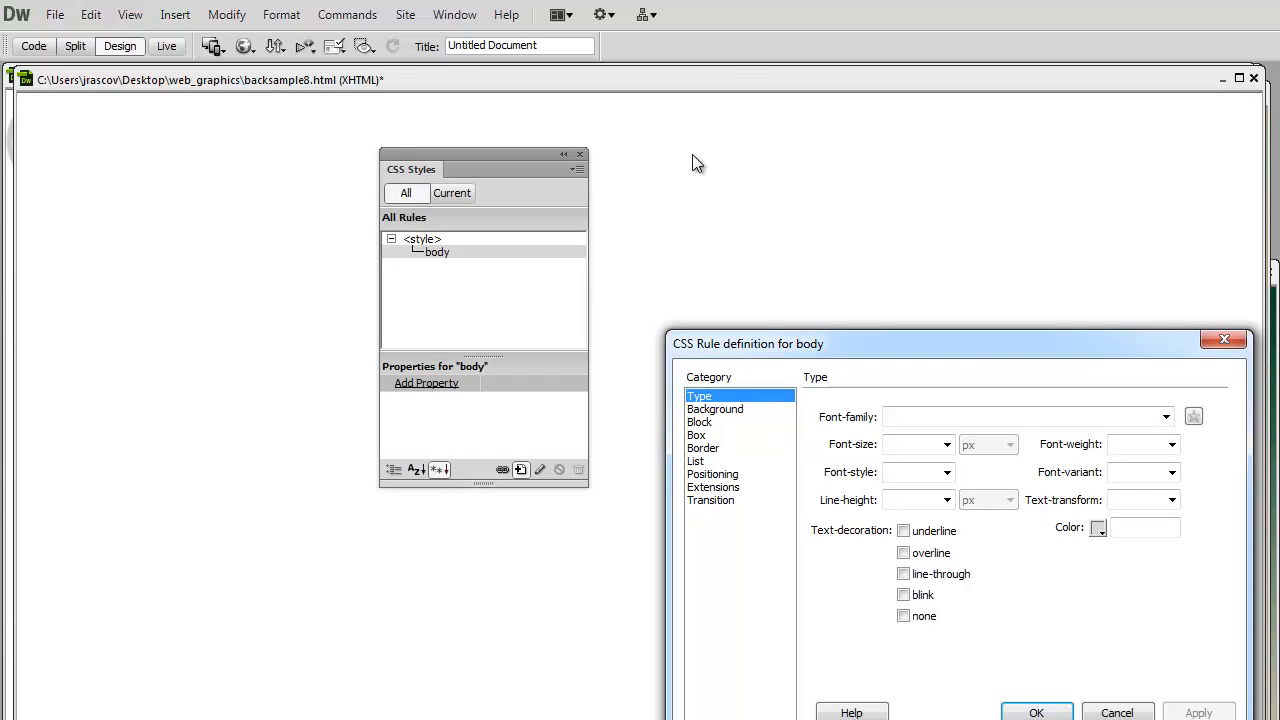
- Set fullback2.jpg from the web_graphics folder as the body rule's background image
{"action": "left_click_drag", "start_coordinate": [929, 344], "coordinate": [560, 182]}
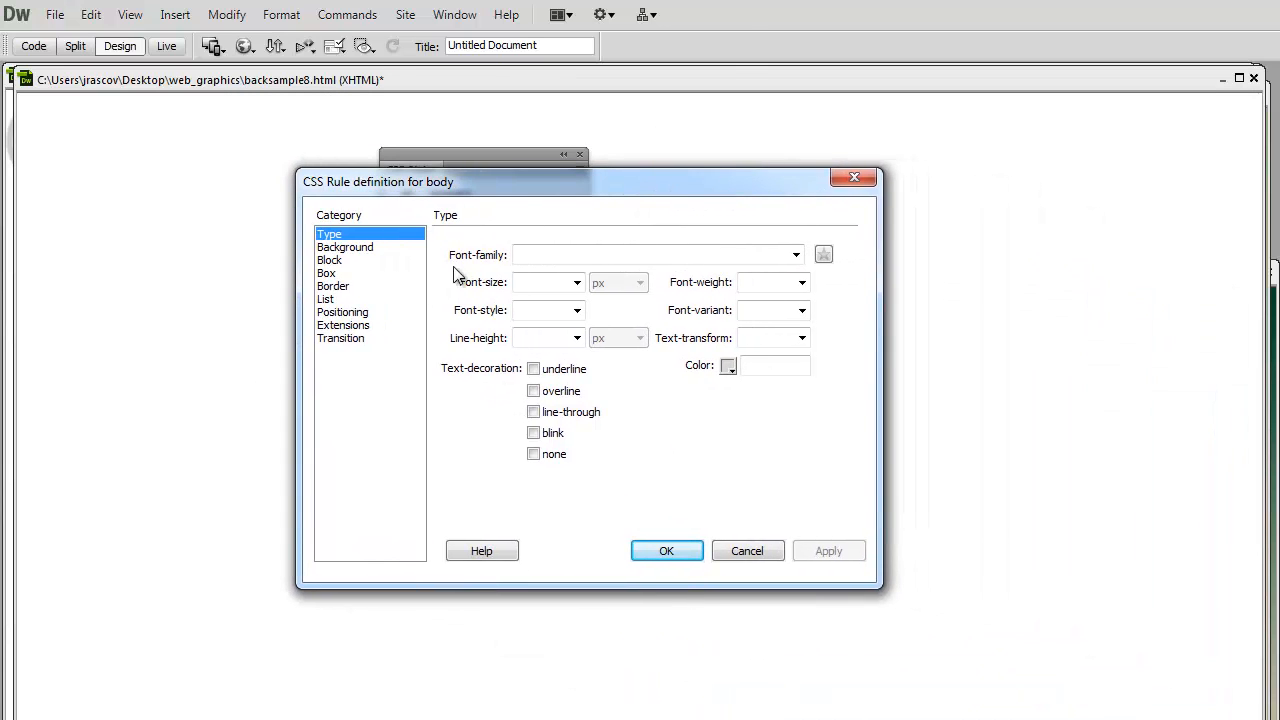
{"action": "left_click", "coordinate": [350, 256]}
{"action": "left_click", "coordinate": [348, 247]}
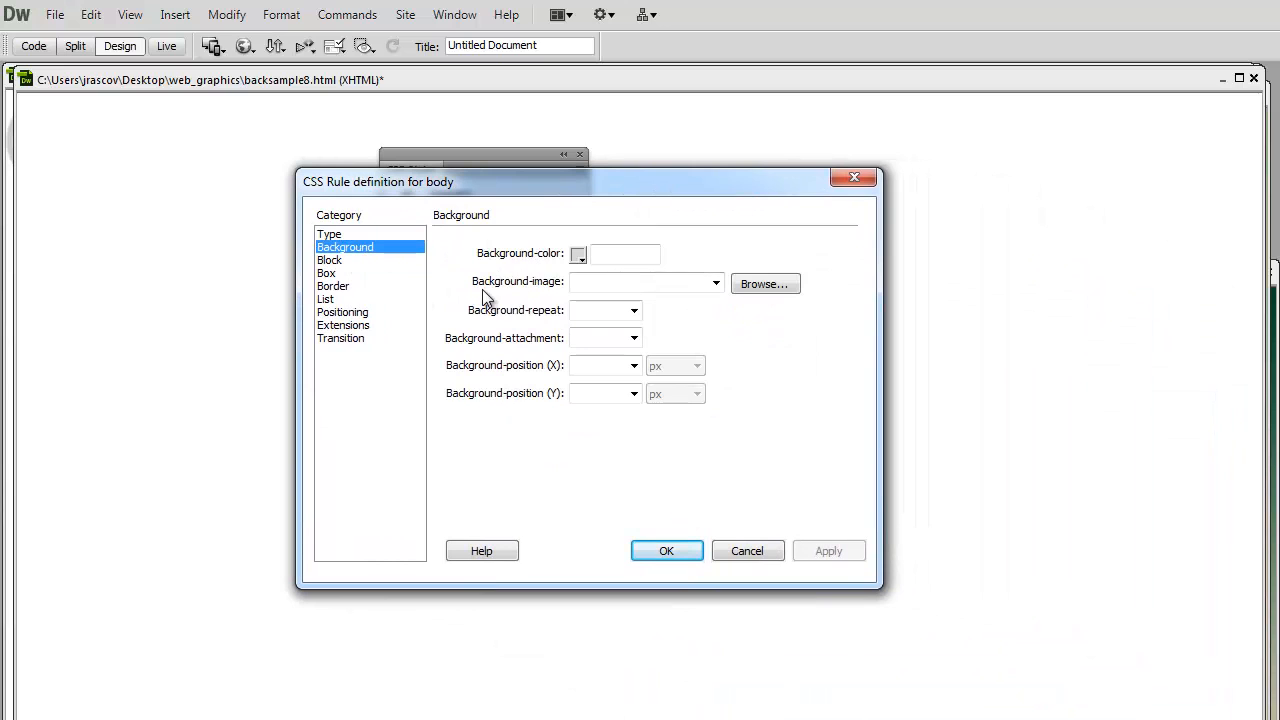
{"action": "left_click", "coordinate": [753, 284]}
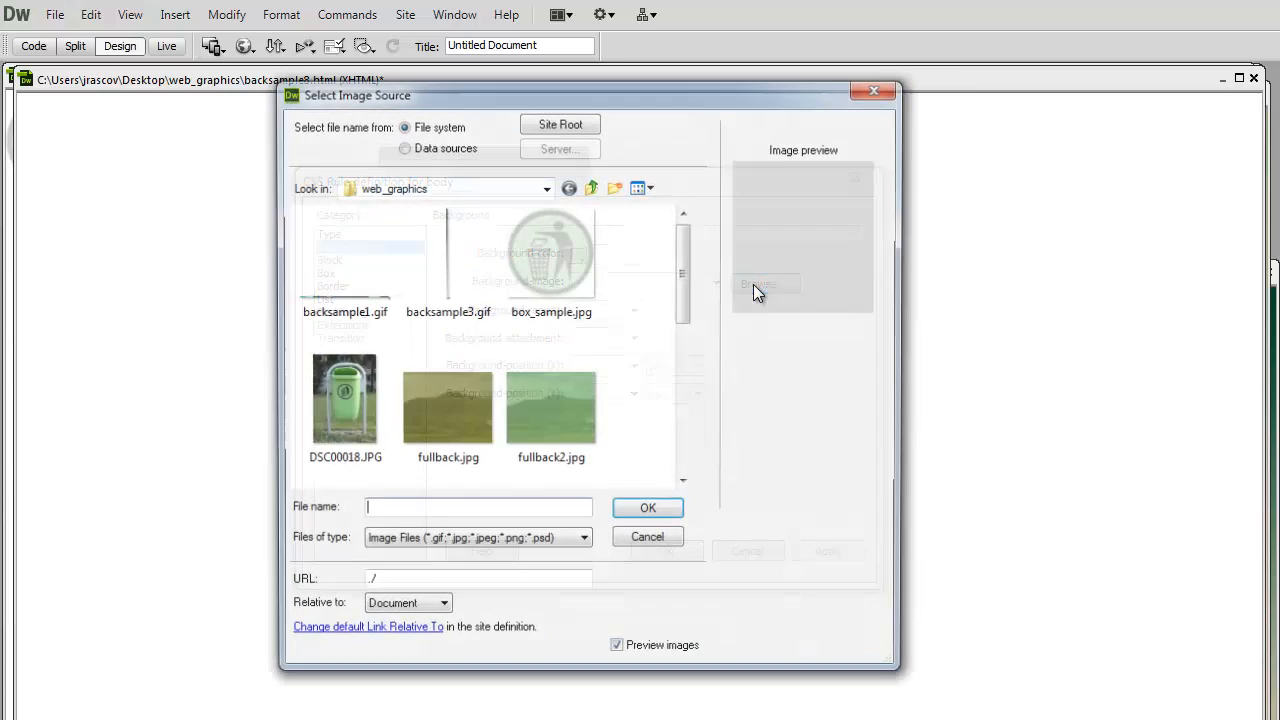
{"action": "left_click", "coordinate": [552, 402]}
{"action": "left_click", "coordinate": [663, 514]}
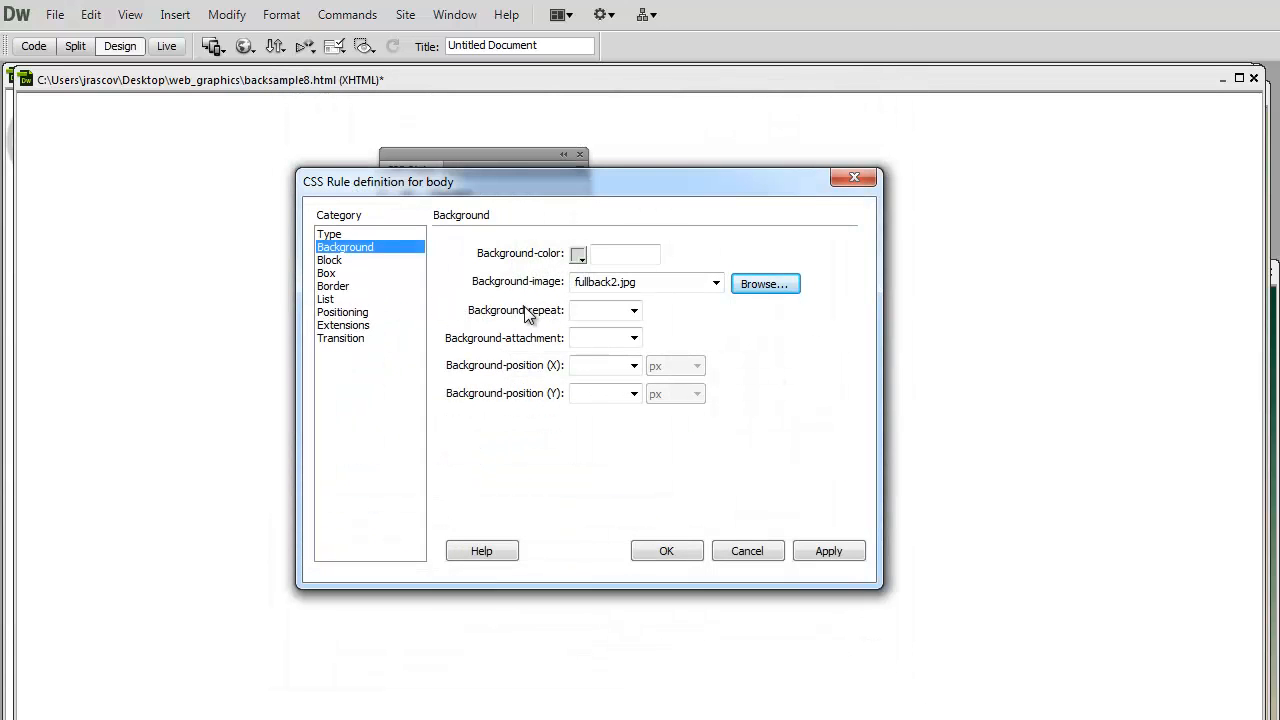
- Set the body rule's background-repeat to no-repeat and background-attachment to fixed, and apply the rule
{"action": "left_click", "coordinate": [634, 311]}
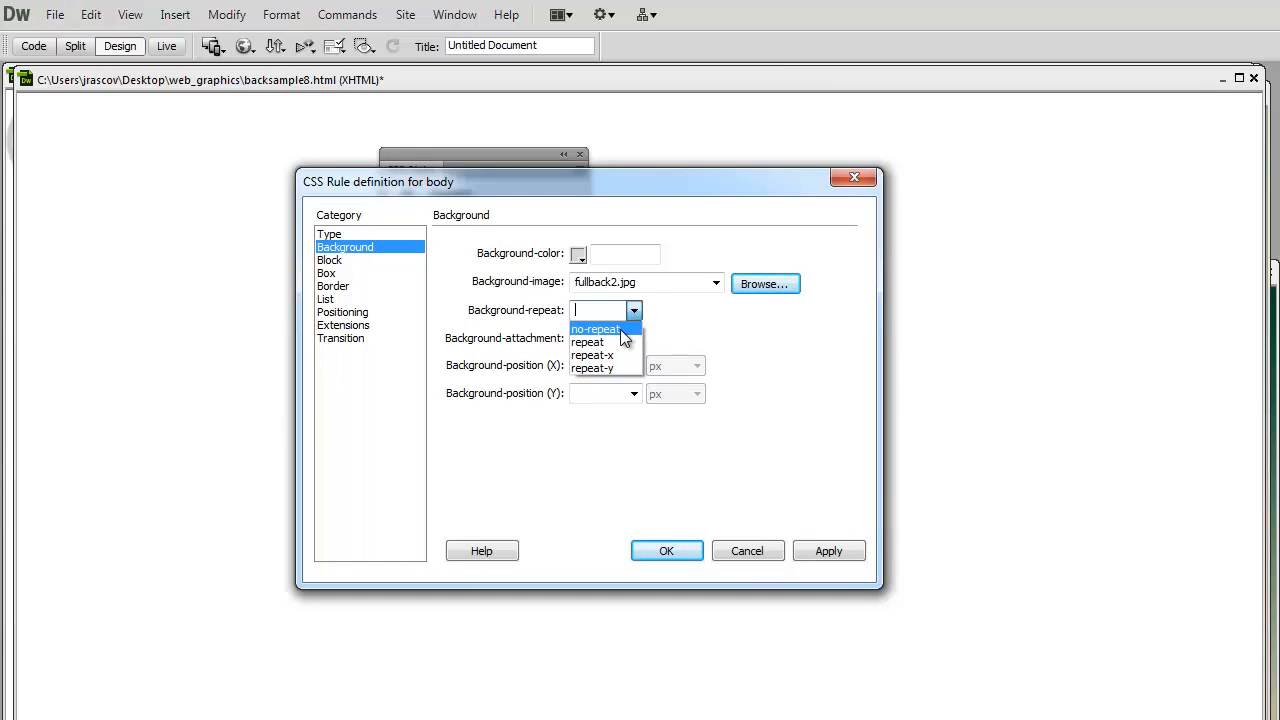
{"action": "left_click", "coordinate": [620, 329]}
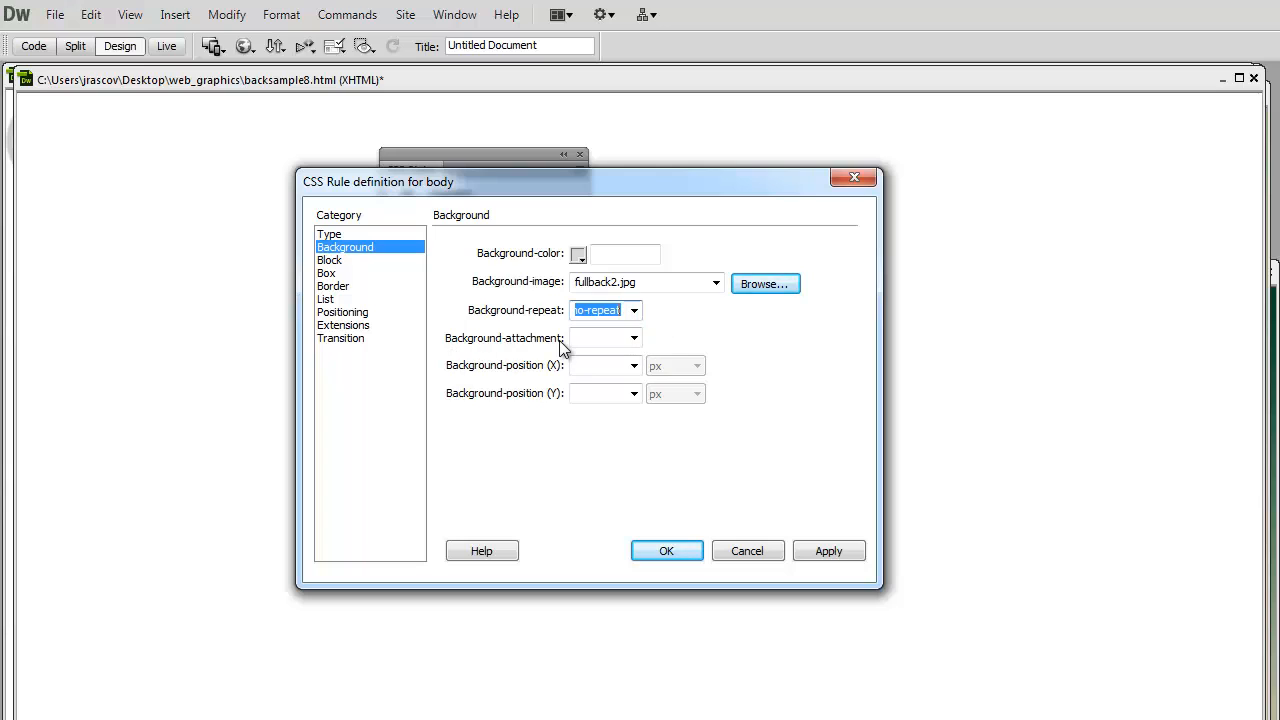
{"action": "left_click", "coordinate": [634, 338]}
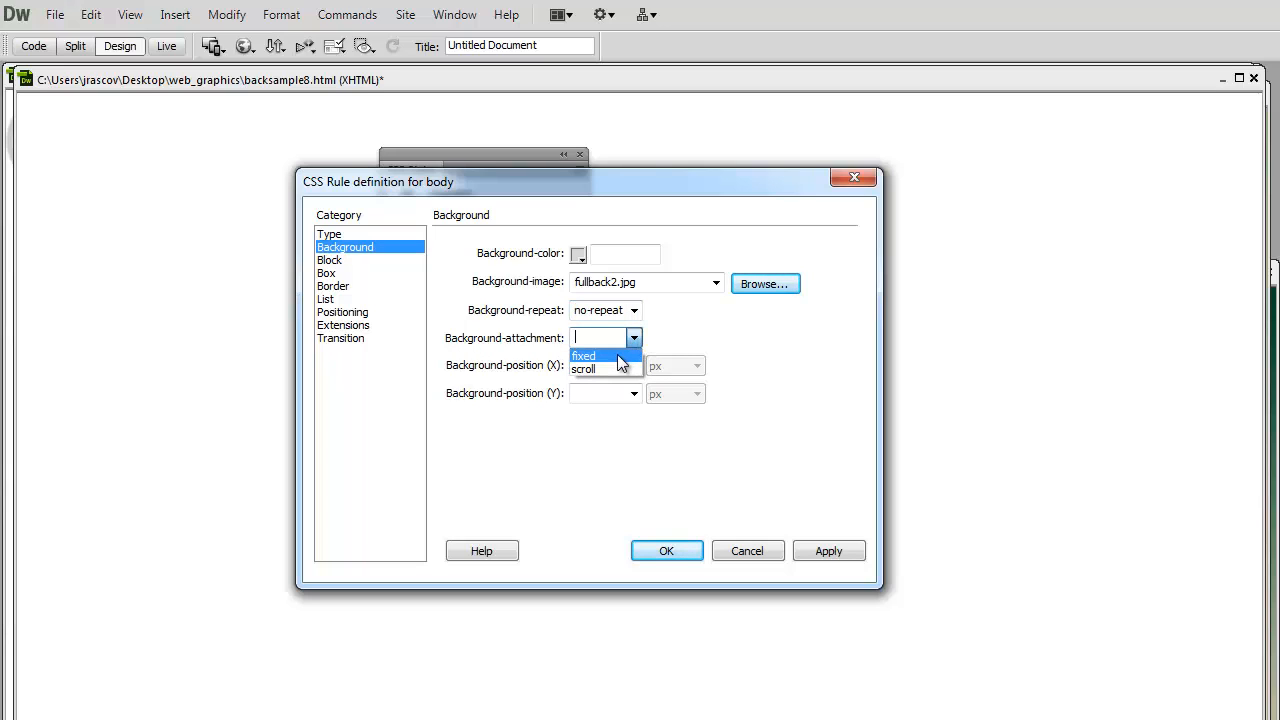
{"action": "left_click", "coordinate": [617, 355]}
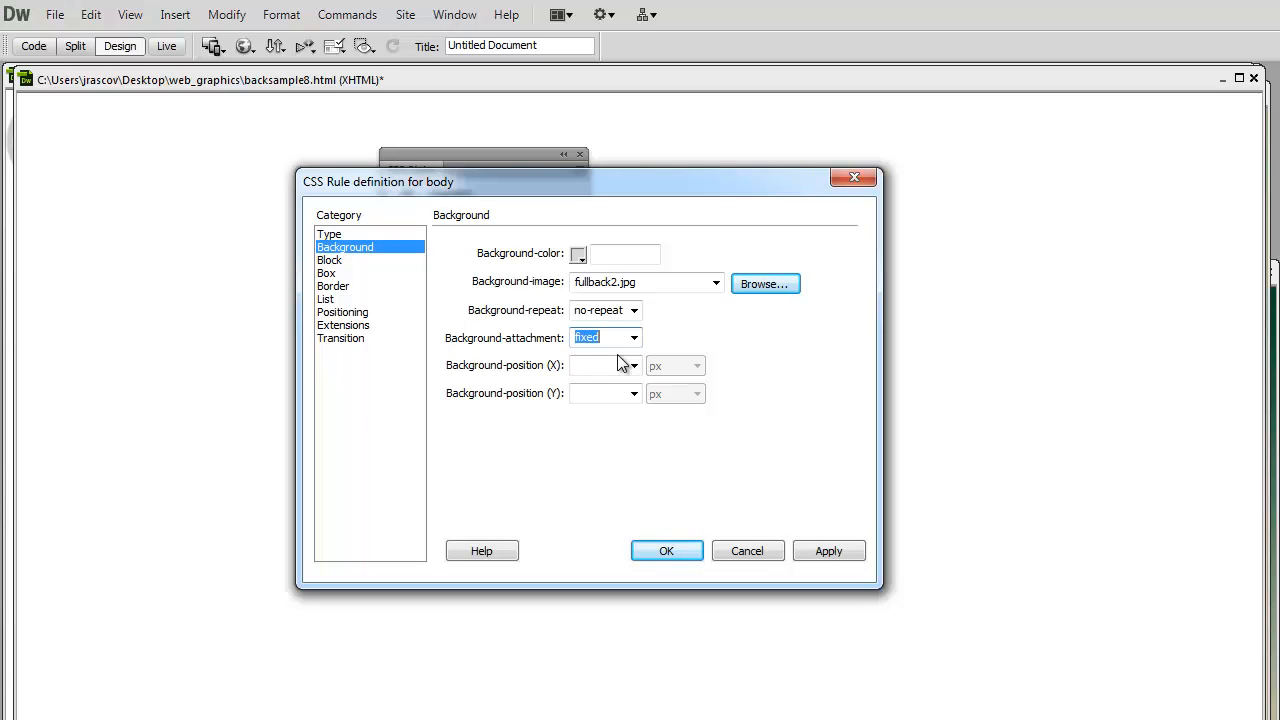
{"action": "left_click", "coordinate": [683, 551]}
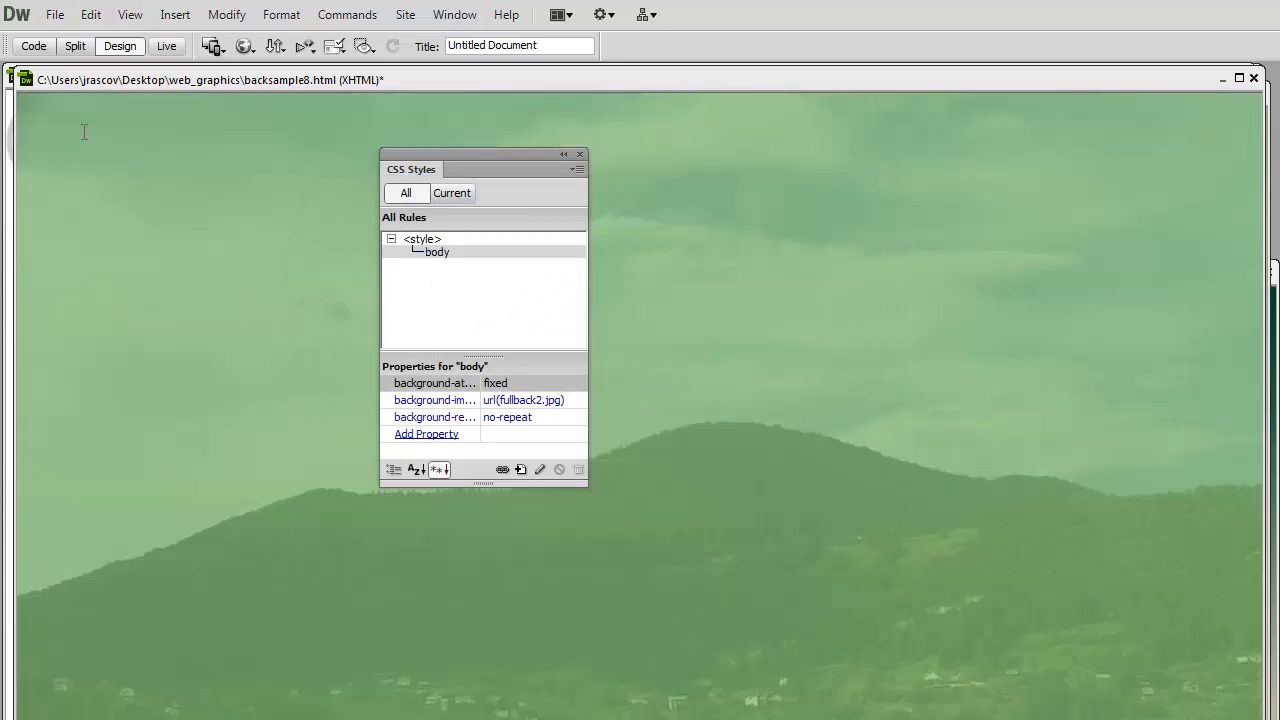
- Fill the page with many short paragraphs of random filler text, starting with "g fhofhoiew", until it extends past the background image
{"action": "type", "text": "g fhofhoiew"}
{"action": "key", "text": "Return"}
{"action": "type", "text": "grwqet"}
{"action": "key", "text": "Return"}
{"action": "type", "text": "g"}
{"action": "key", "text": "Return"}
{"action": "type", "text": "ghre"}
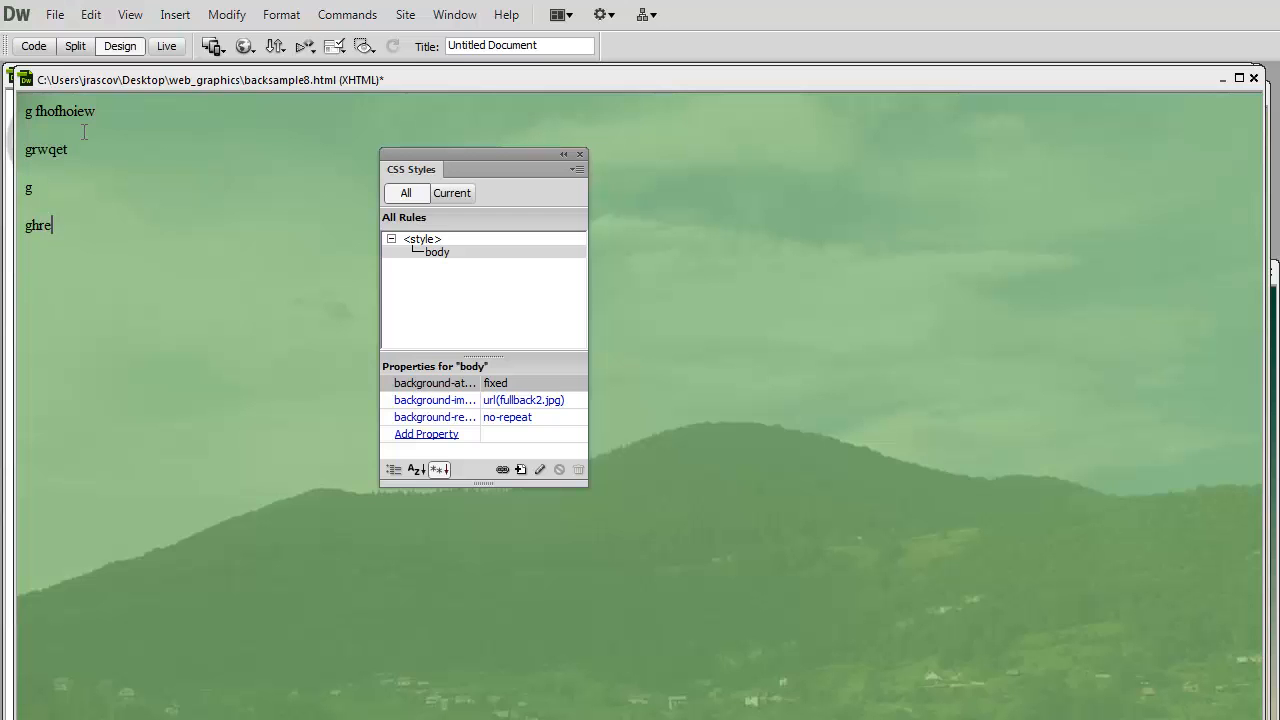
{"action": "key", "text": "Return"}
{"action": "type", "text": "q"}
{"action": "key", "text": "Return"}
{"action": "type", "text": "grtqe  ht  teq"}
{"action": "key", "text": "Return"}
{"action": "type", "text": "hjtrw"}
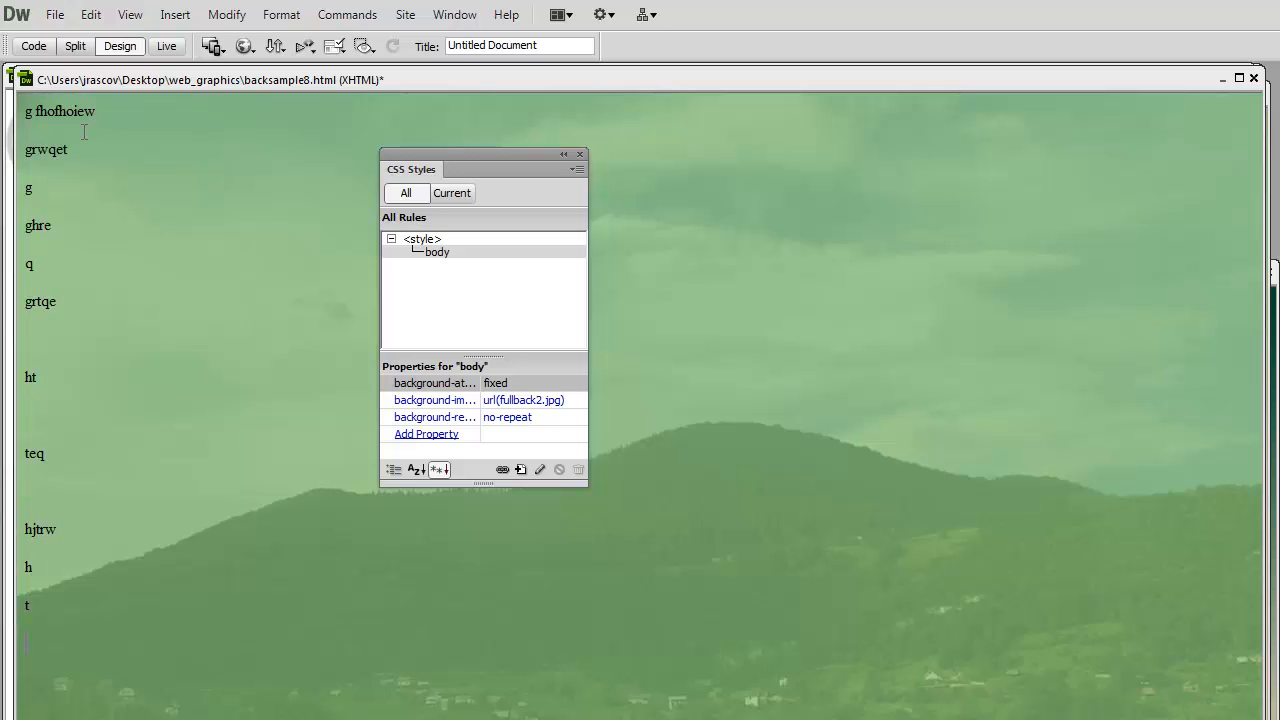
{"action": "type", "text": " h t  htr  htrw  h t re htr w htrw ht "}
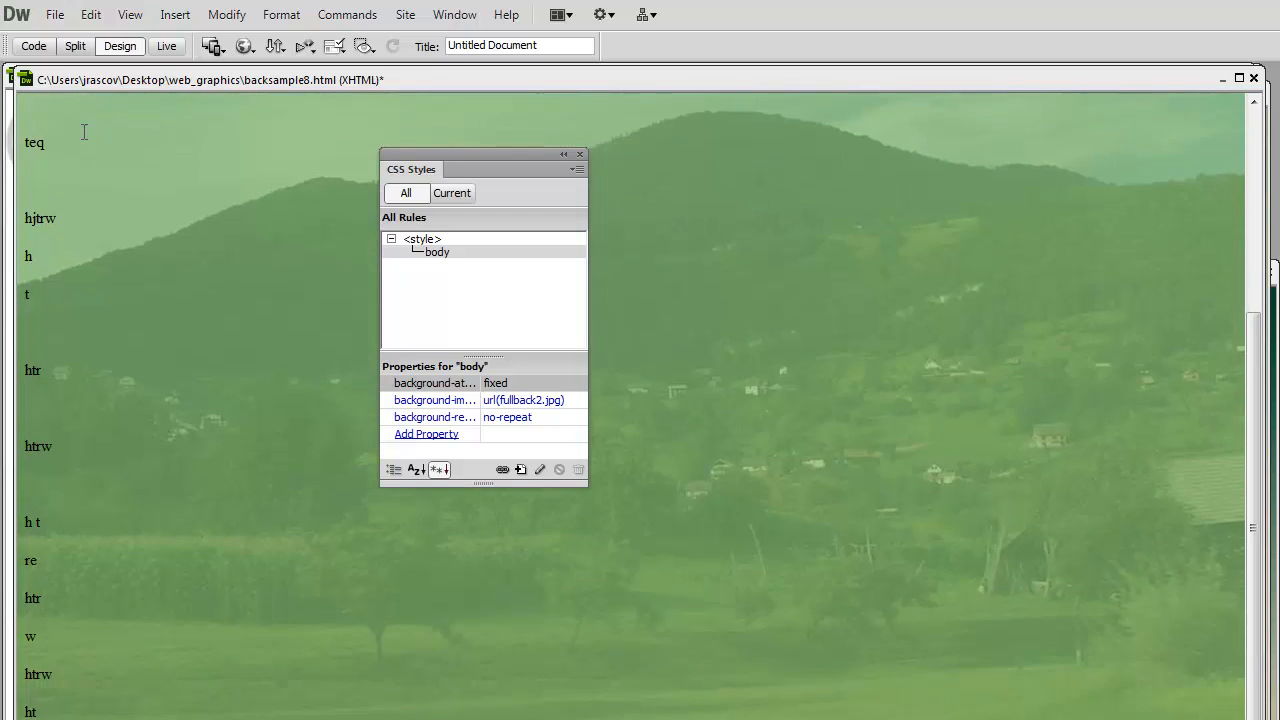
{"action": "type", "text": "rw ht w htr wh trw ht wh trw htr w hrtw htrwh tr"}
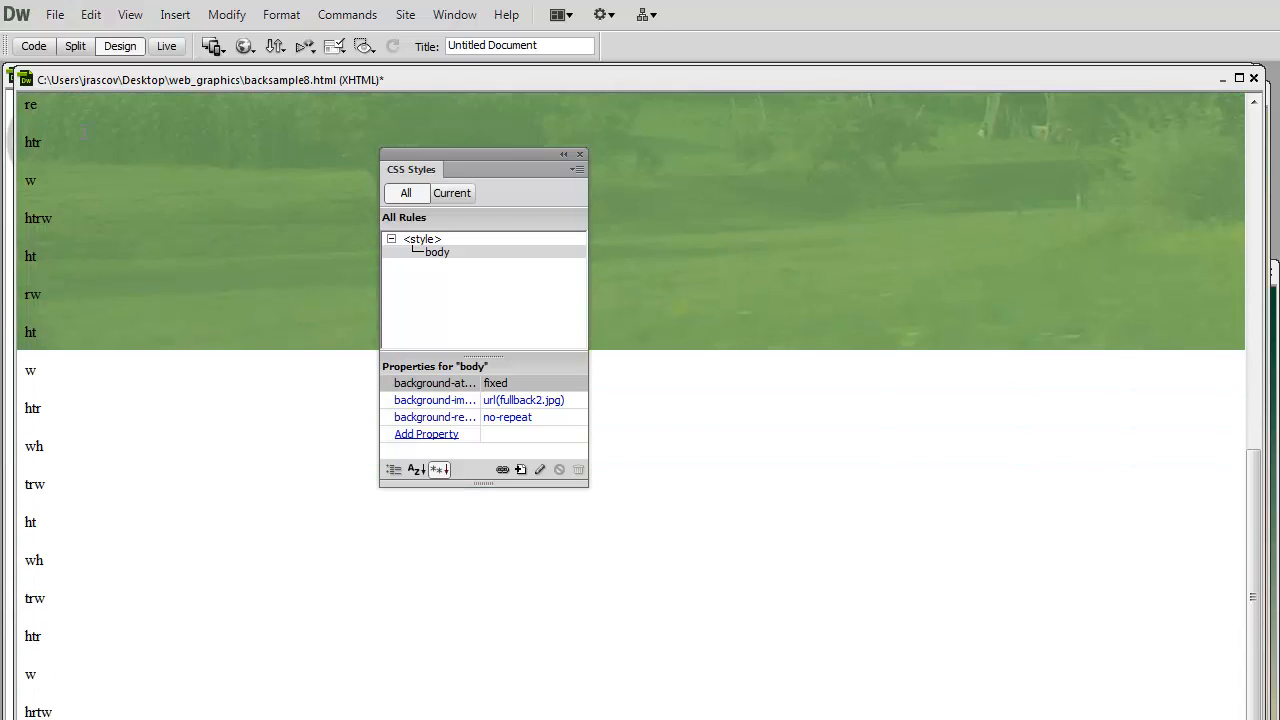
{"action": "type", "text": " h t hrt htrwh rw ht w ht"}
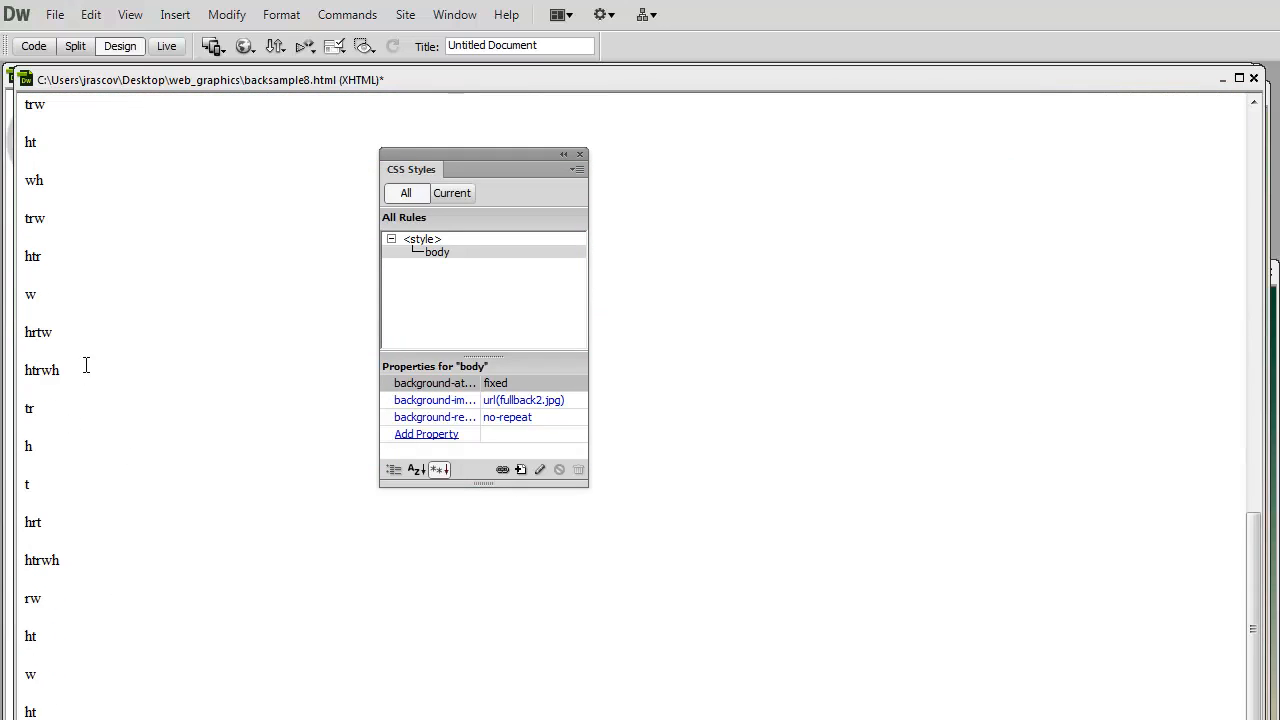
- Save backsample8.html and preview it in Firefox
{"action": "left_click_drag", "start_coordinate": [1254, 591], "coordinate": [1262, 170]}
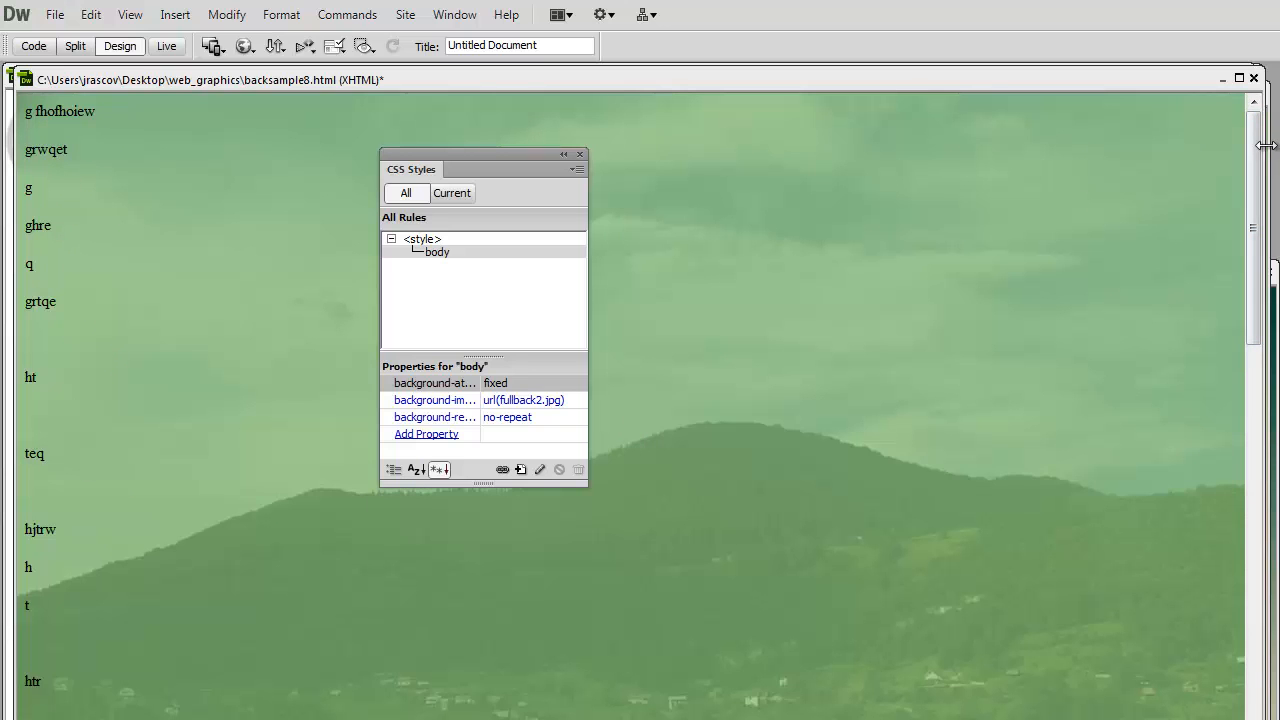
{"action": "mouse_move", "coordinate": [1258, 155]}
{"action": "left_mouse_down"}
{"action": "mouse_move", "coordinate": [1250, 337]}
{"action": "mouse_move", "coordinate": [1258, 160]}
{"action": "left_mouse_up"}
{"action": "left_click", "coordinate": [55, 14]}
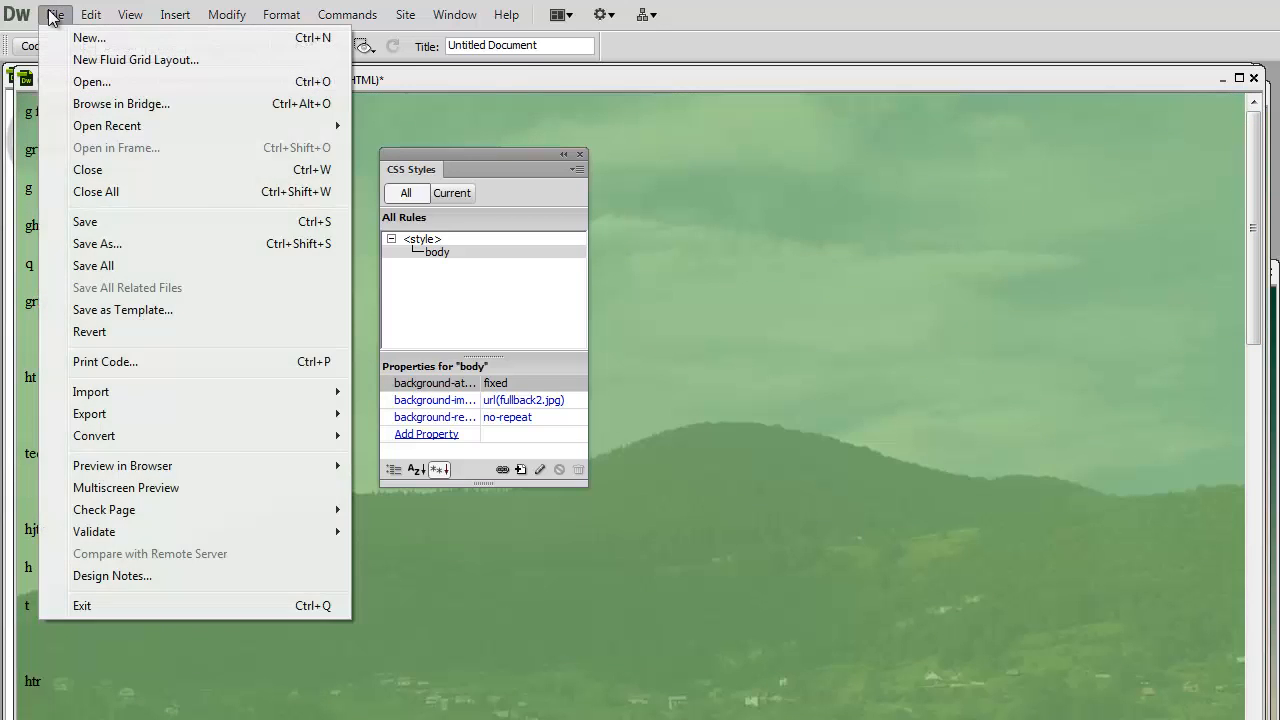
{"action": "left_click", "coordinate": [84, 223]}
{"action": "left_click", "coordinate": [244, 47]}
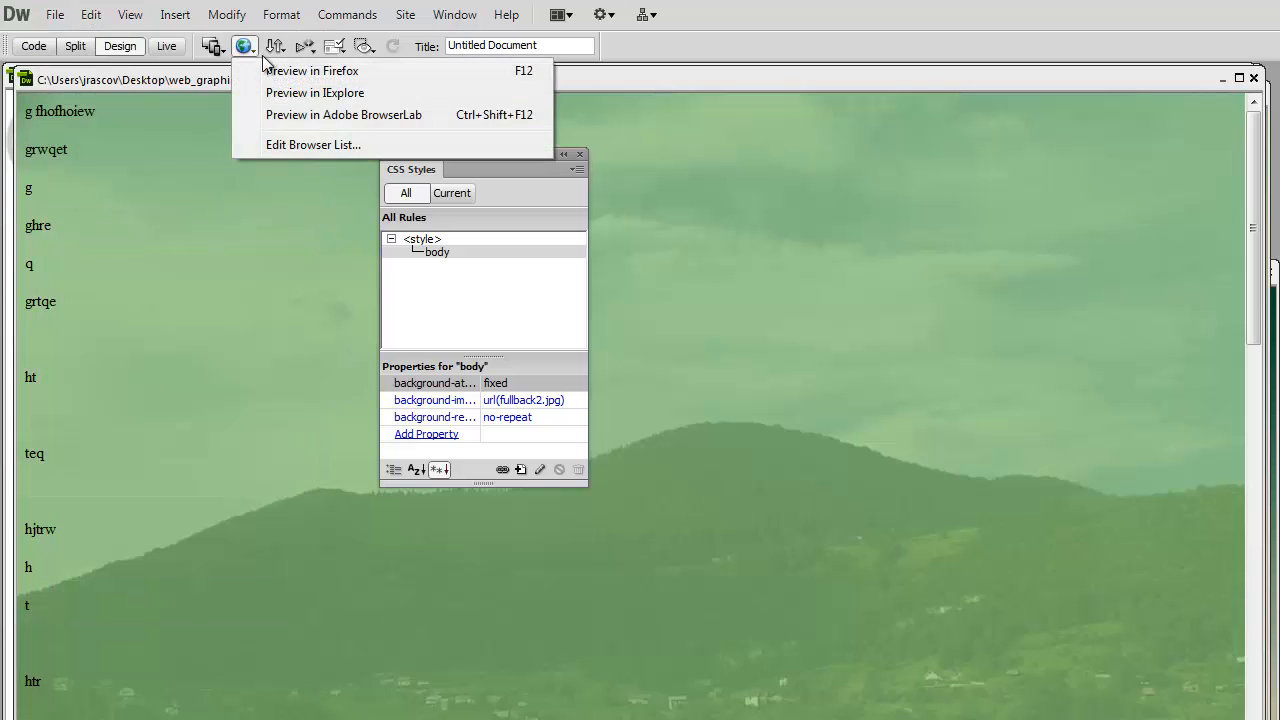
{"action": "left_click", "coordinate": [270, 72]}
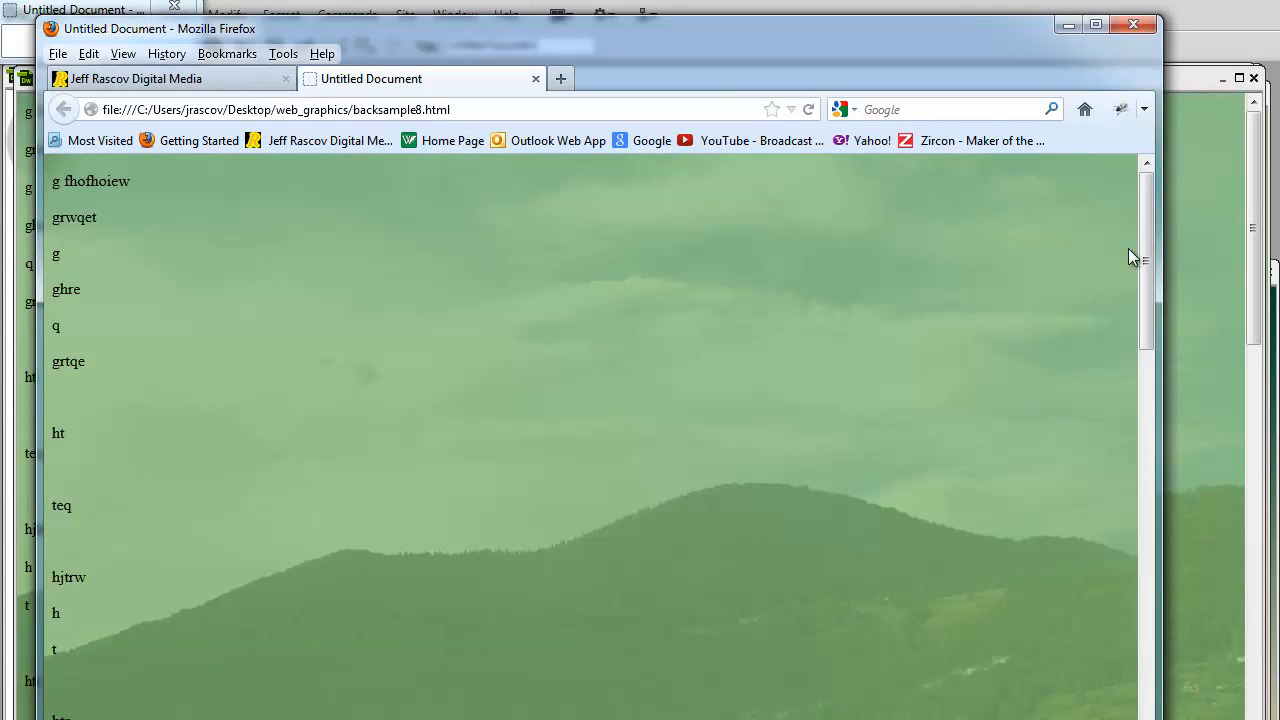
- Check how the fixed background behaves in a wider Firefox window while the text scrolls, and return to Dreamweaver
{"action": "mouse_move", "coordinate": [1148, 213]}
{"action": "left_mouse_down"}
{"action": "mouse_move", "coordinate": [1155, 575]}
{"action": "mouse_move", "coordinate": [1155, 218]}
{"action": "left_mouse_up"}
{"action": "left_click_drag", "start_coordinate": [1160, 719], "coordinate": [1275, 719]}
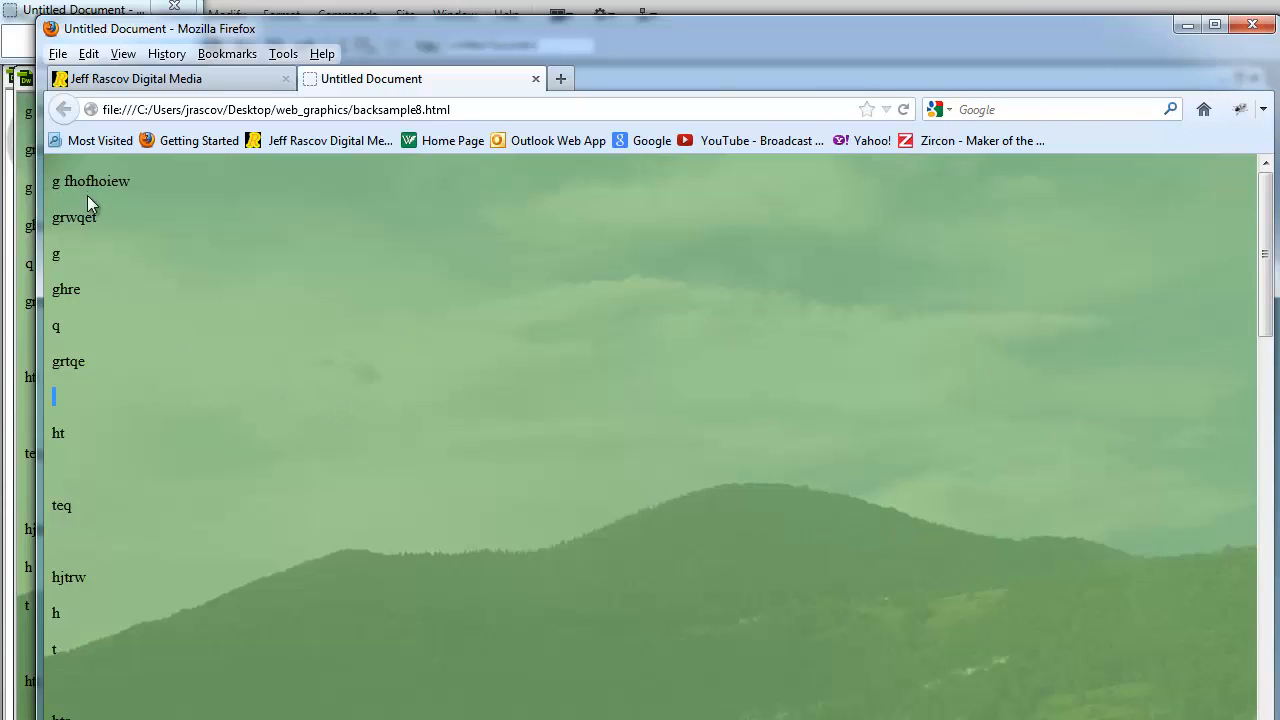
{"action": "left_click_drag", "start_coordinate": [1266, 237], "coordinate": [1266, 337]}
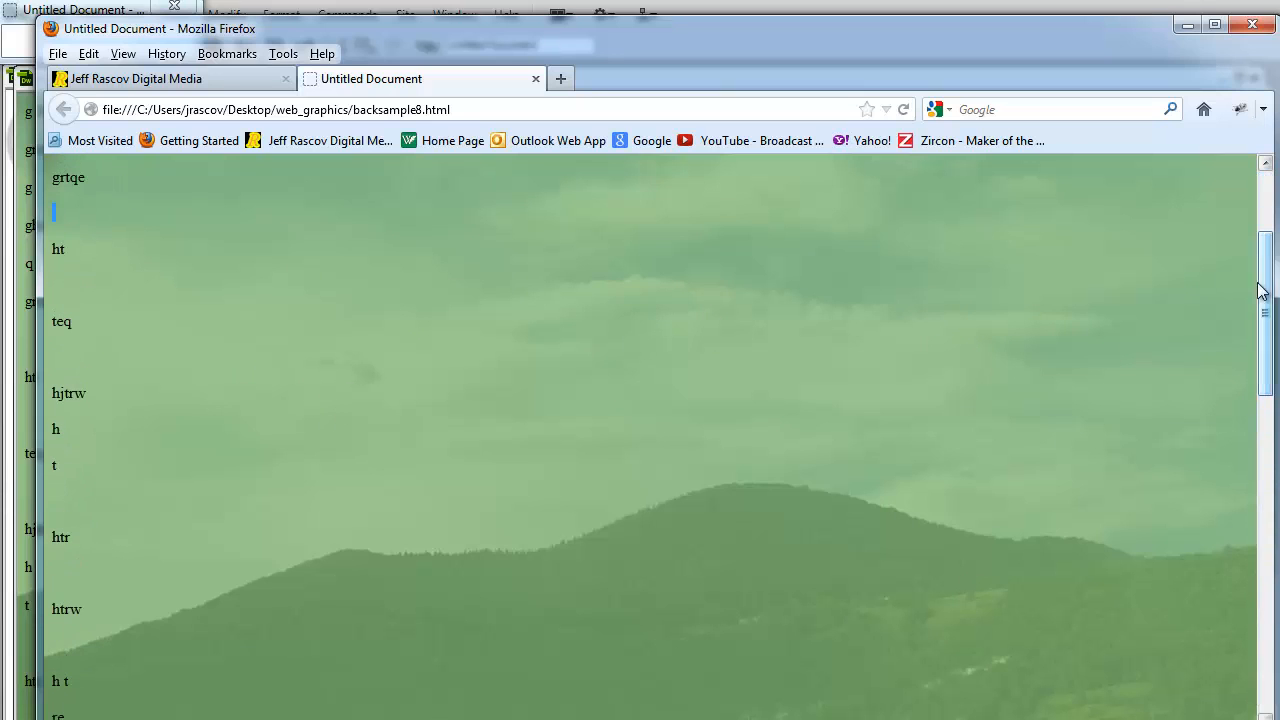
{"action": "left_click", "coordinate": [1252, 28]}
{"action": "left_click", "coordinate": [700, 422]}
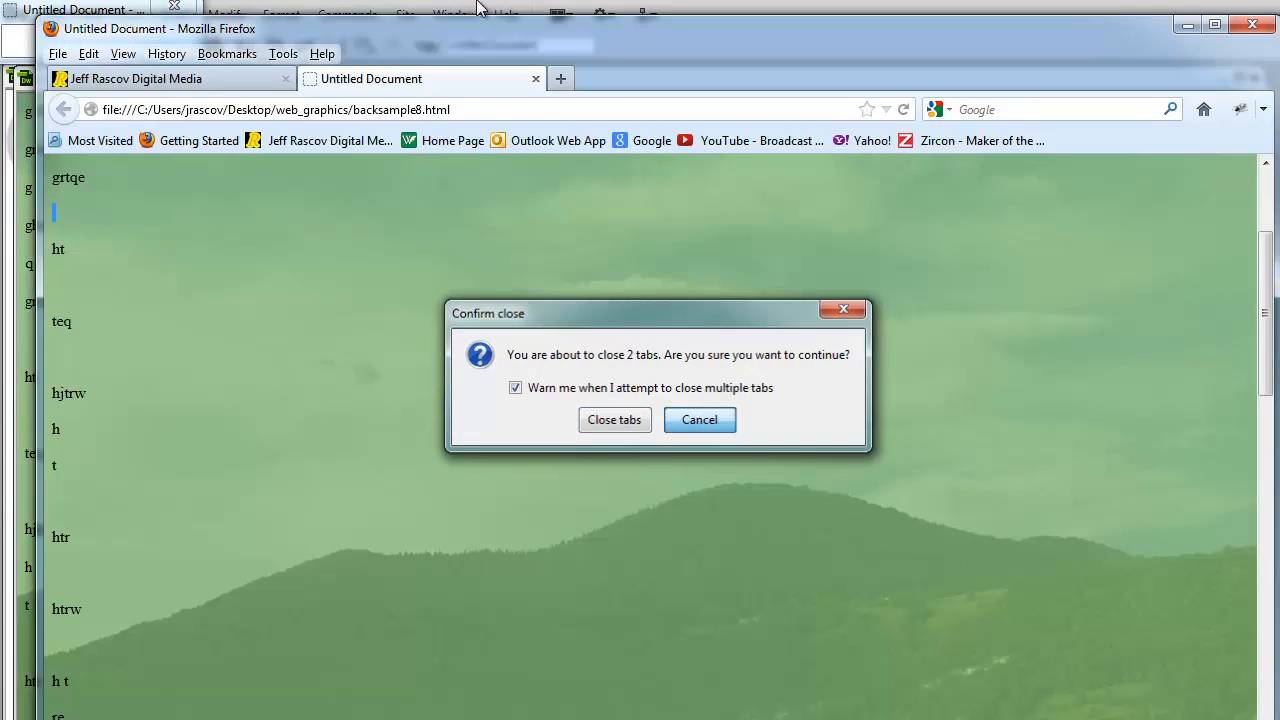
{"action": "left_click_drag", "start_coordinate": [321, 38], "coordinate": [798, 139]}
{"action": "left_click", "coordinate": [248, 172]}
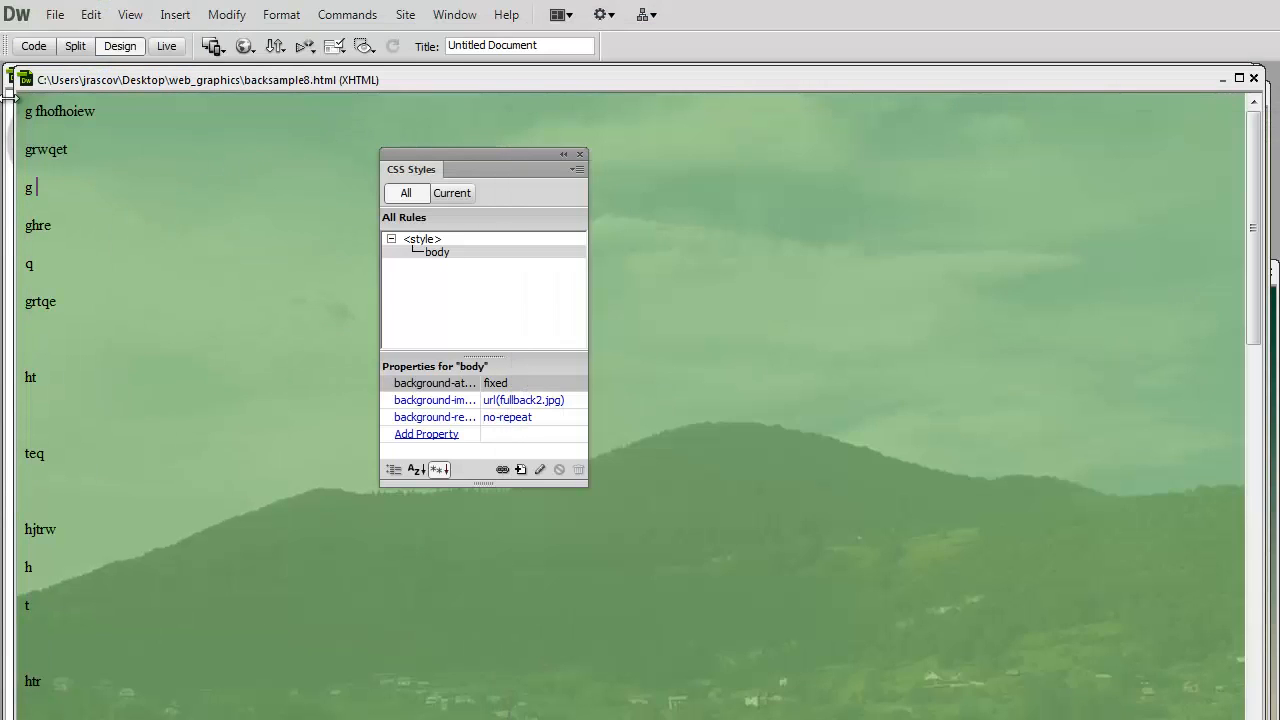
- Show the source code of backsample8.html and move the CSS Styles panel clear of the body rule
{"action": "left_click", "coordinate": [33, 46]}
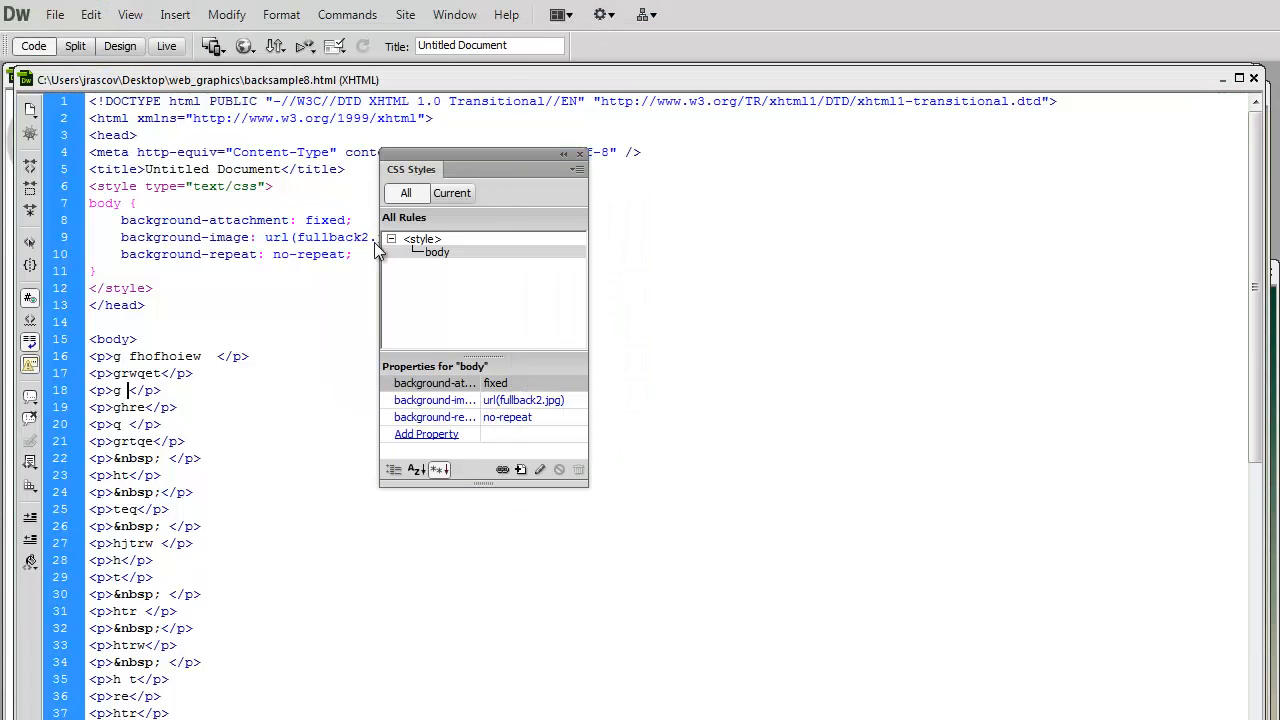
{"action": "left_click_drag", "start_coordinate": [442, 168], "coordinate": [138, 305]}
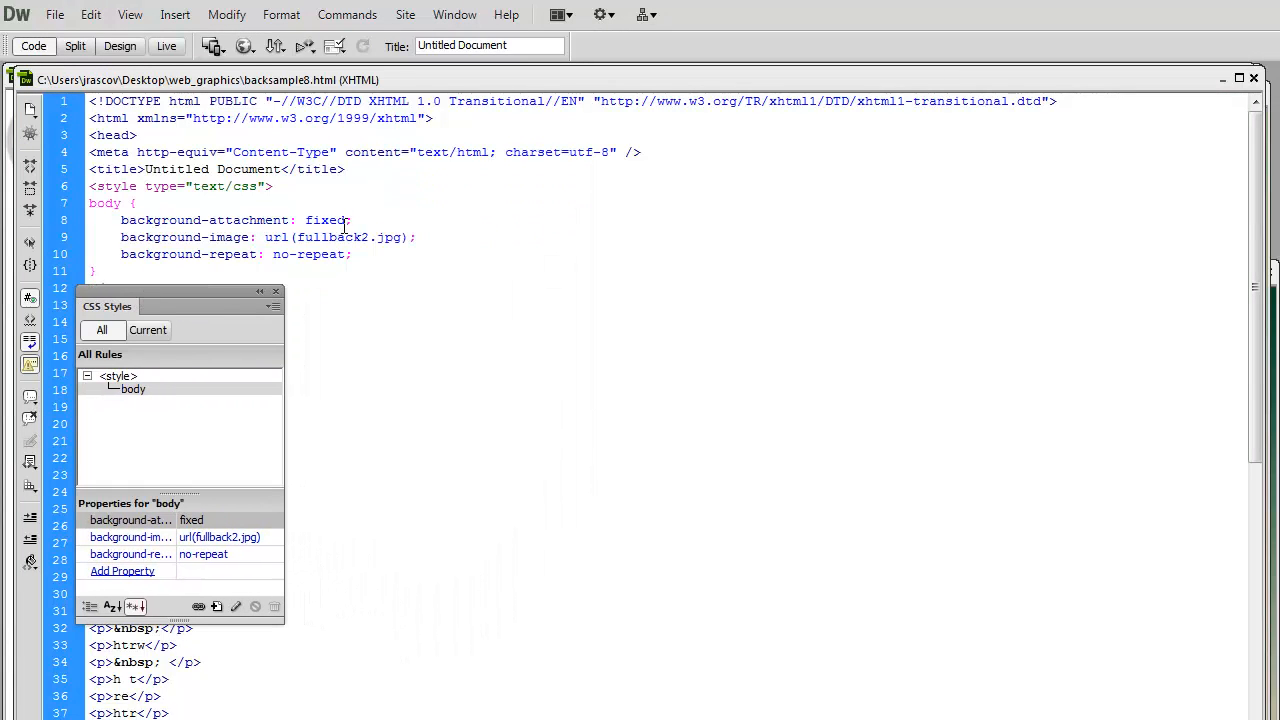